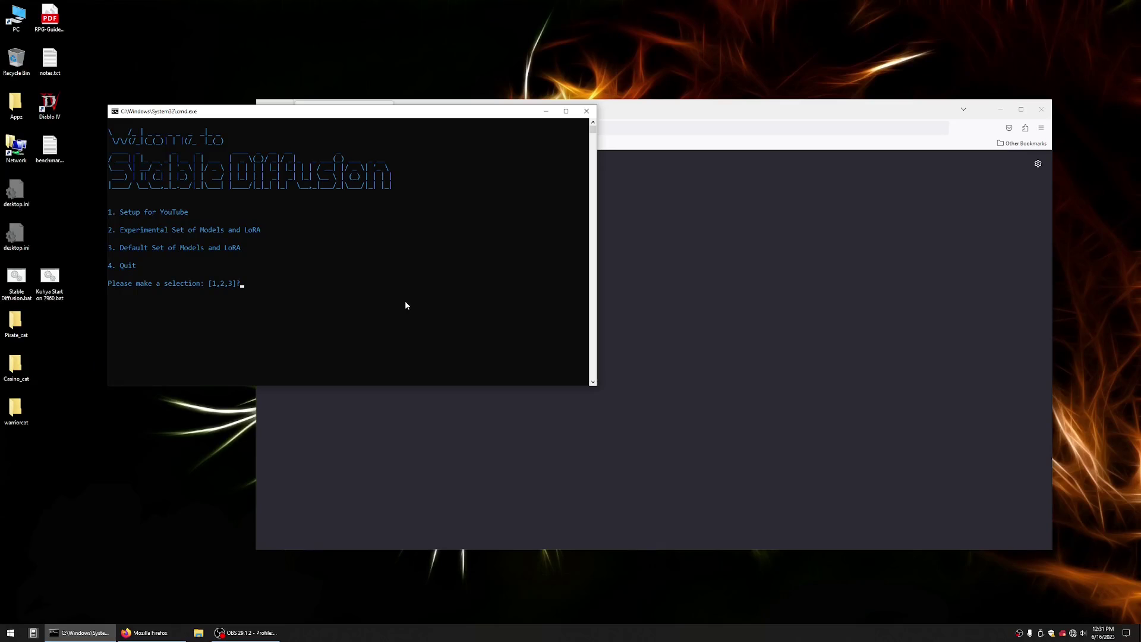
Launch Stable Diffusion with the default set of models and LoRA, and enlarge its page in a maximized browser window
{"action": "type", "text": "3"}
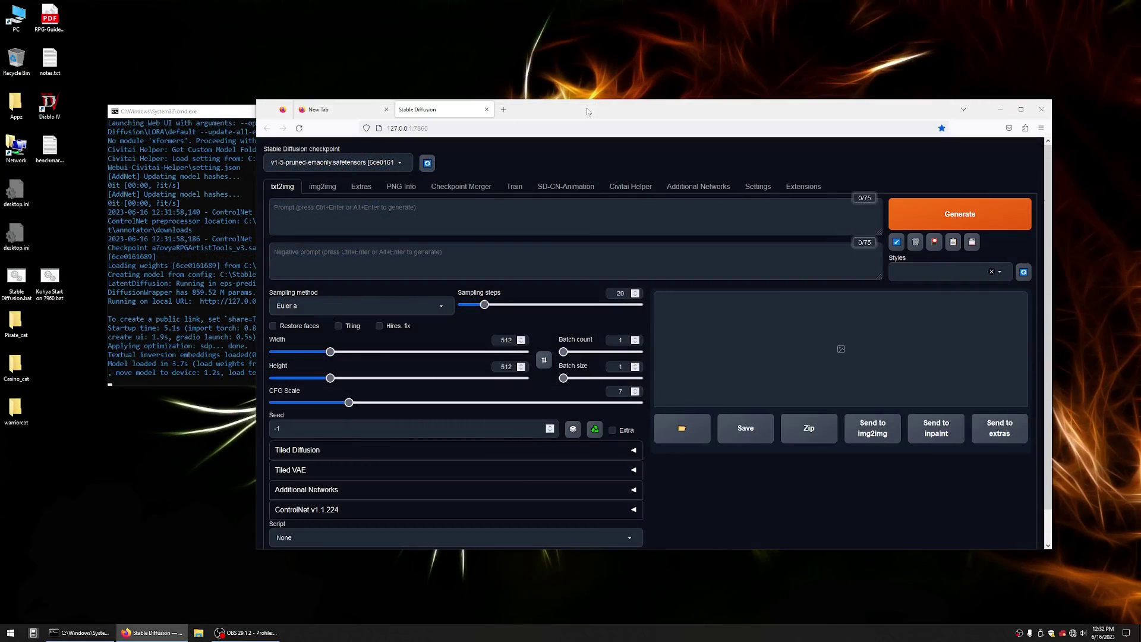
{"action": "double_click", "coordinate": [588, 111]}
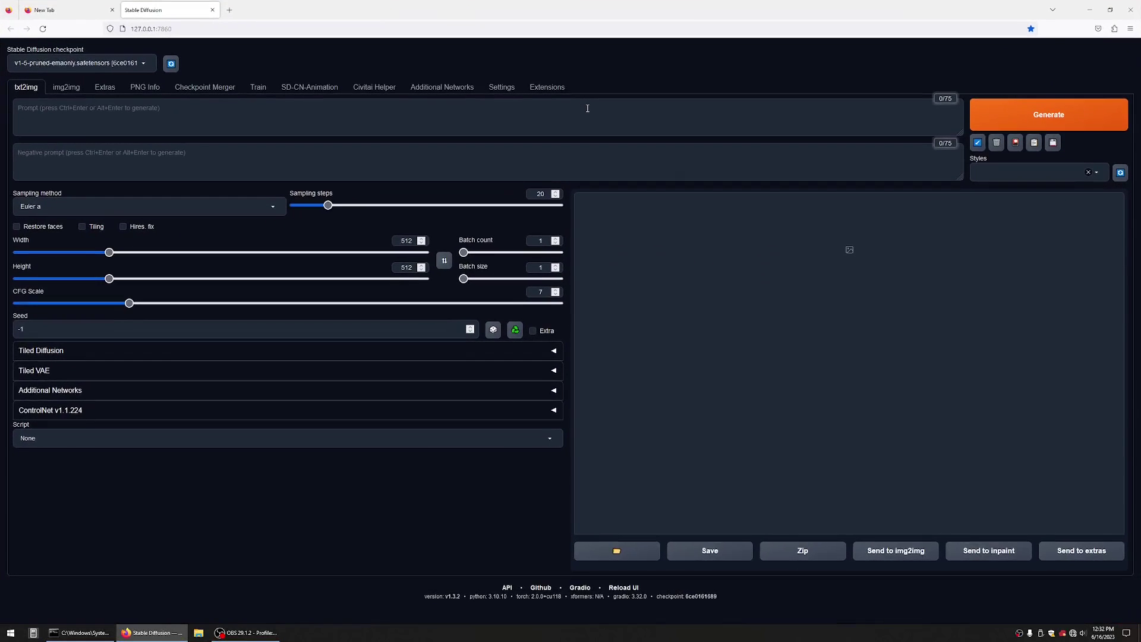
{"action": "key", "text": "ctrl+plus"}
{"action": "key", "text": "ctrl+plus"}
{"action": "key", "text": "ctrl+plus"}
{"action": "key", "text": "ctrl+plus"}
{"action": "key", "text": "ctrl+plus"}
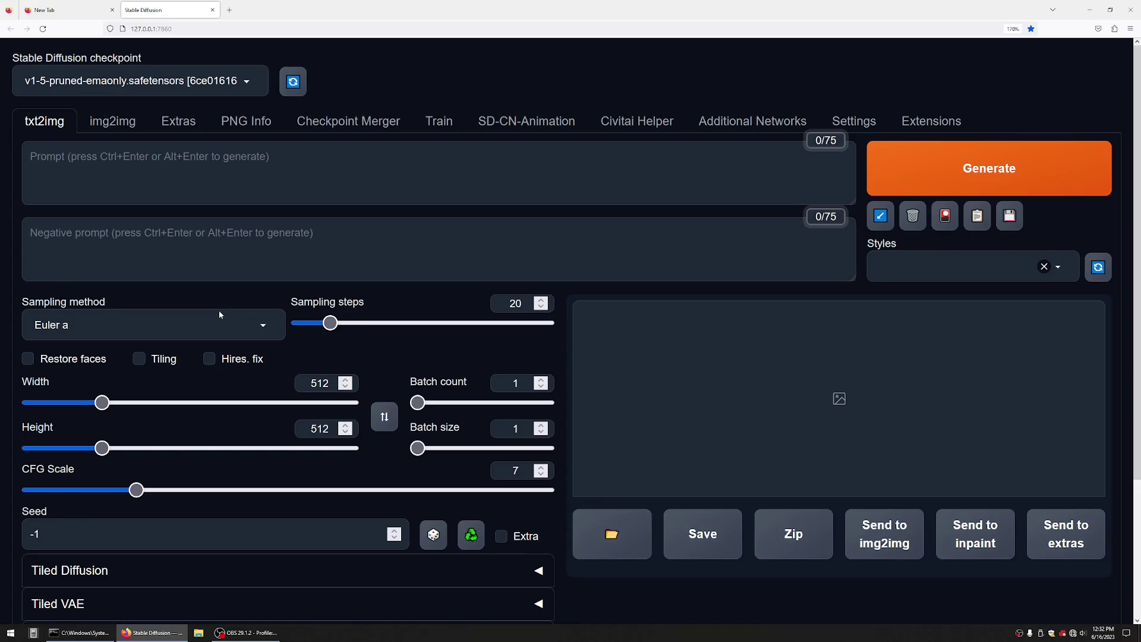
{"action": "left_click", "coordinate": [348, 180]}
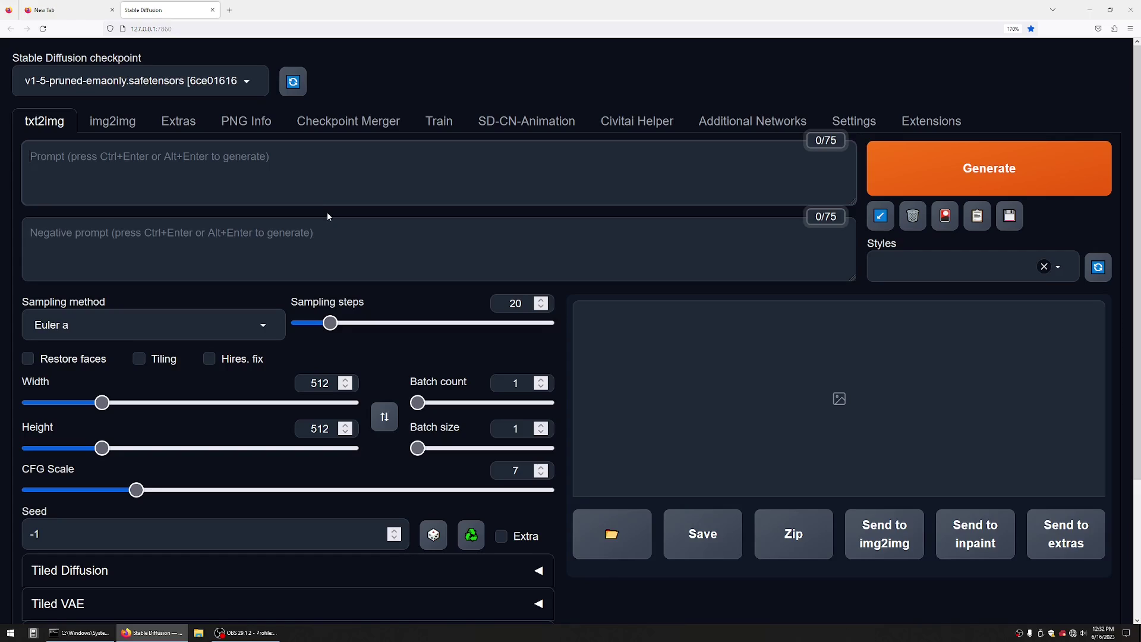
Set the txt2img image size to a width of 1024 and a height of 768
{"action": "double_click", "coordinate": [321, 383]}
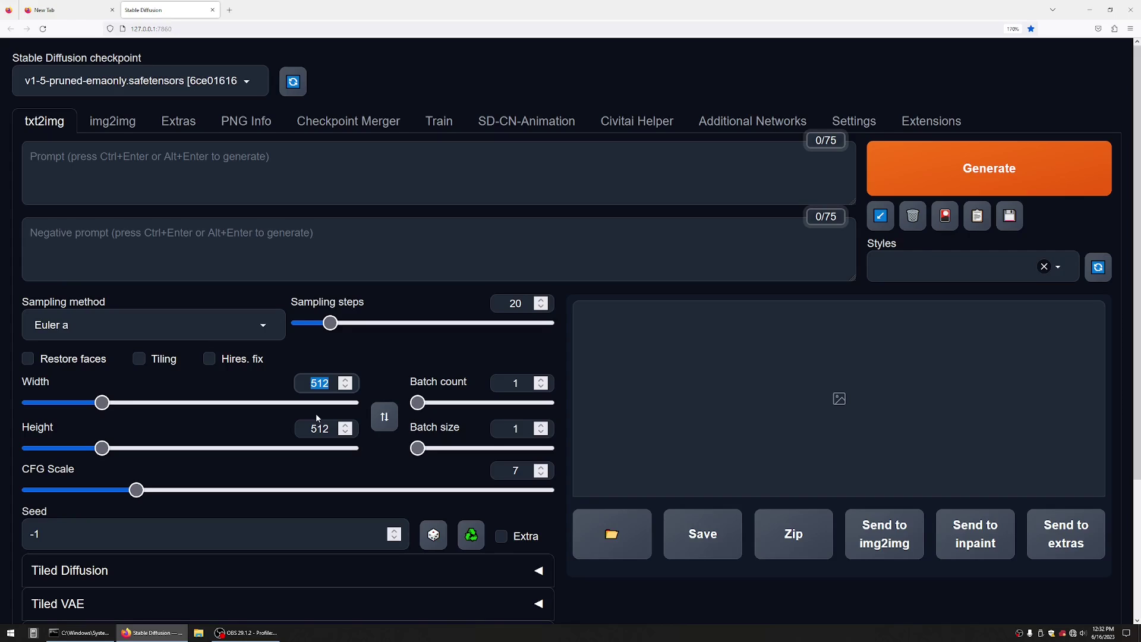
{"action": "type", "text": "1024"}
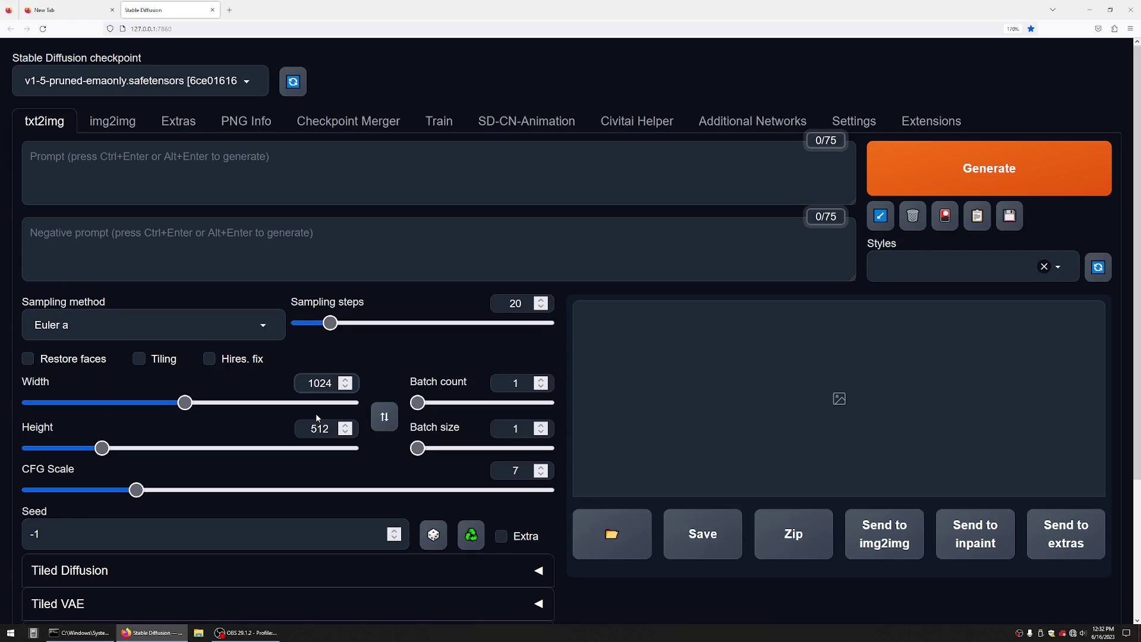
{"action": "left_click", "coordinate": [312, 429]}
{"action": "double_click", "coordinate": [312, 429]}
{"action": "type", "text": "768"}
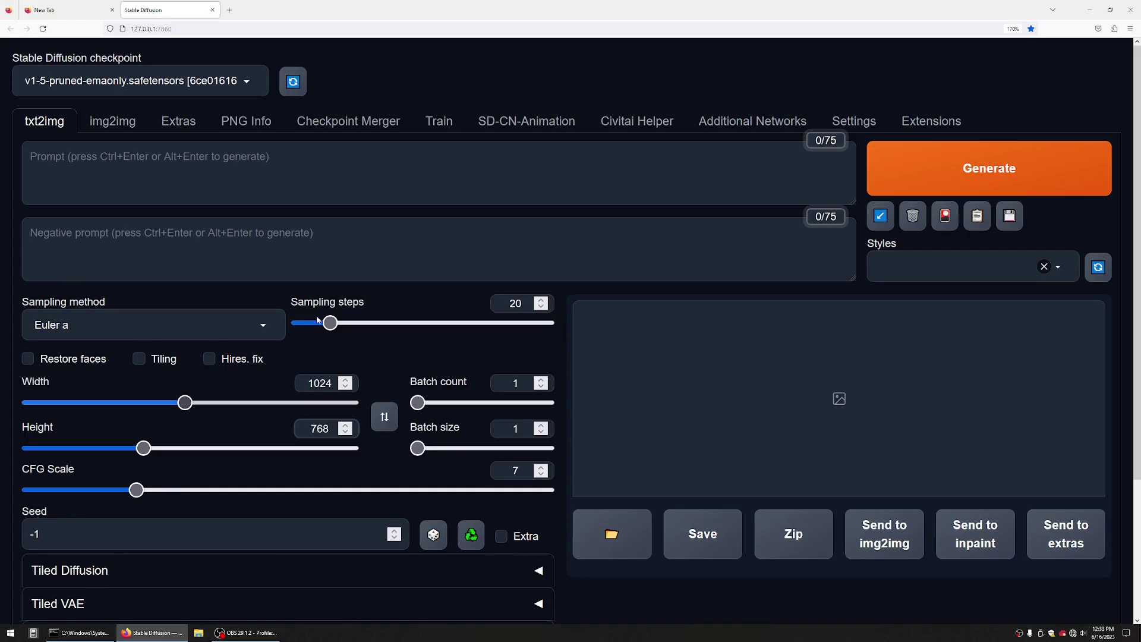
Check the installed extensions for multidiffusion-upscaler-for-automatic1111 and return to the txt2img settings
{"action": "left_click", "coordinate": [921, 126]}
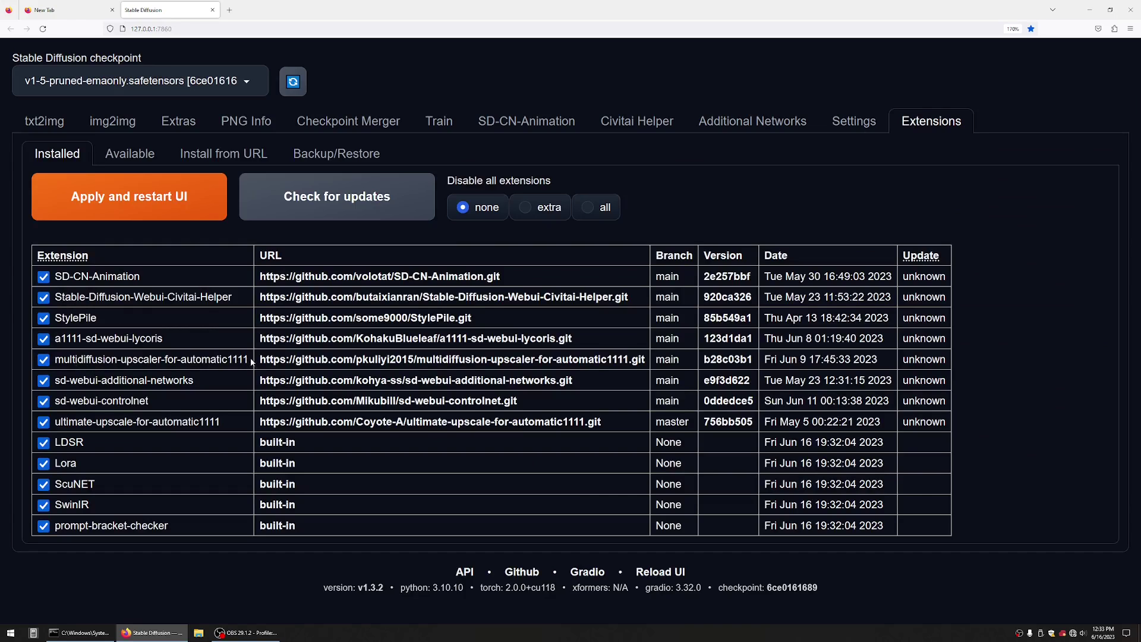
{"action": "key", "text": "F5"}
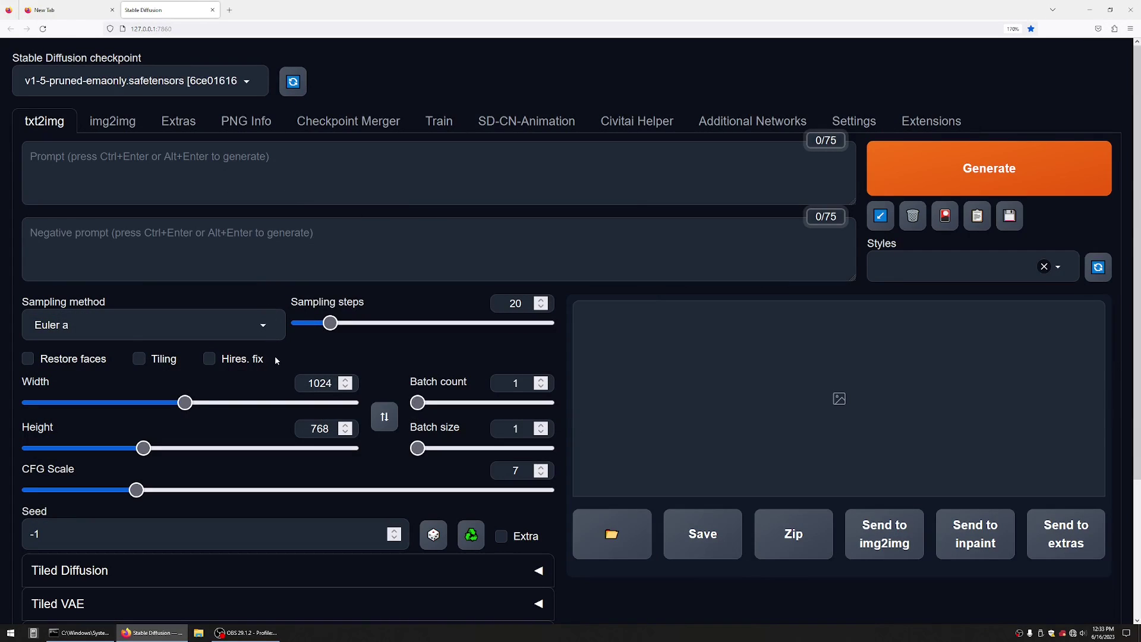
Enter the main prompt "ultra high quality, masterpiece, 4k, photo realistic"
{"action": "left_click", "coordinate": [469, 173]}
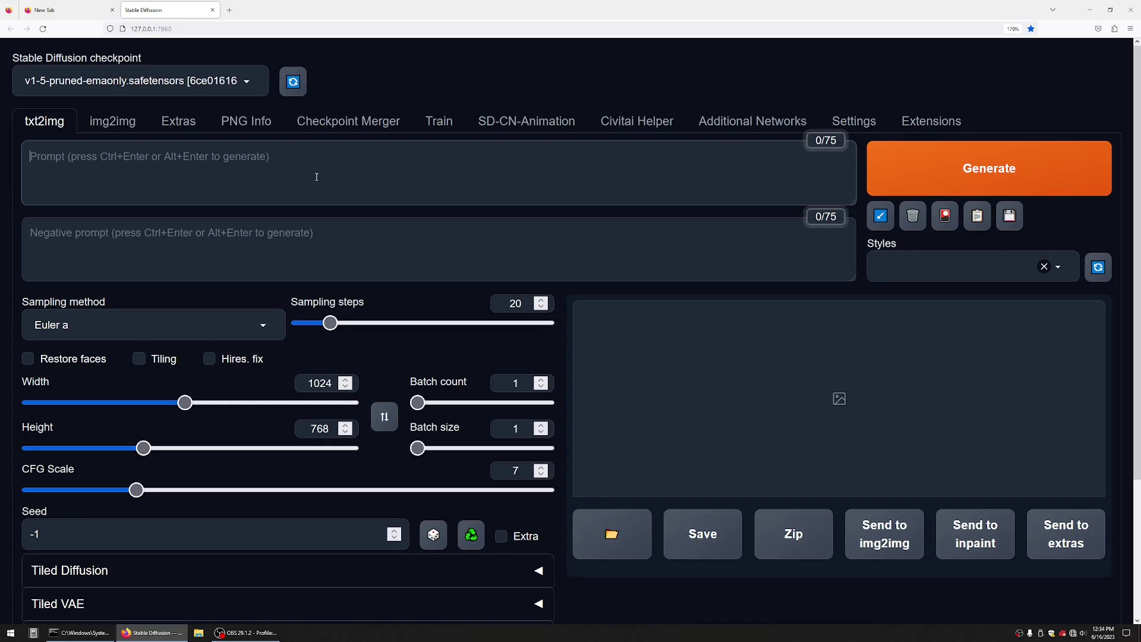
{"action": "type", "text": "ultr"}
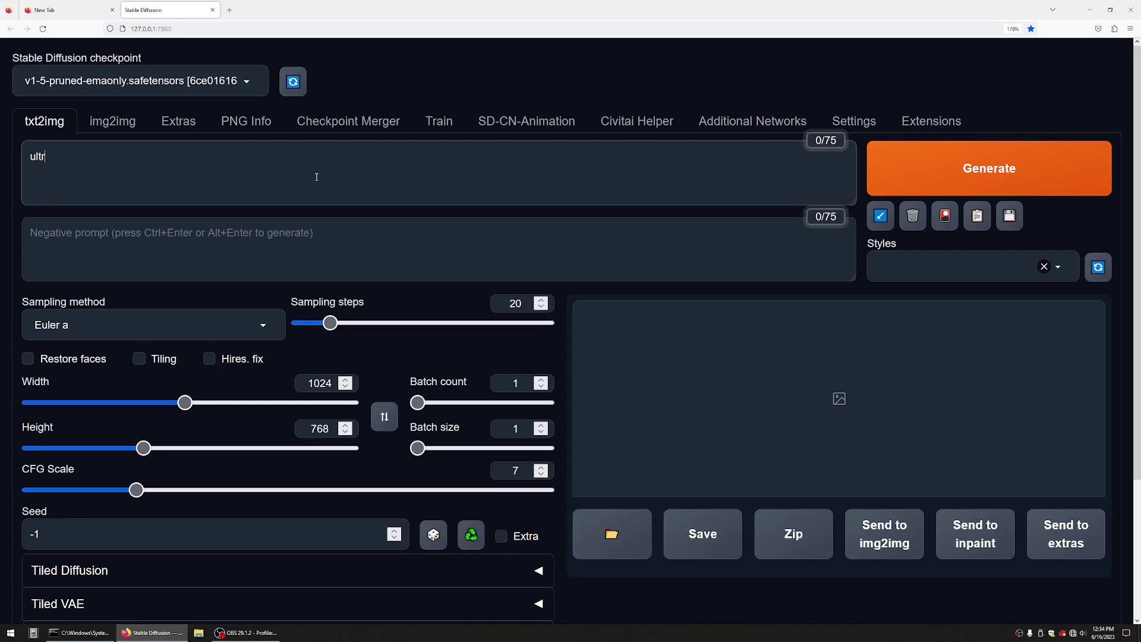
{"action": "type", "text": "a high quality, masterp"}
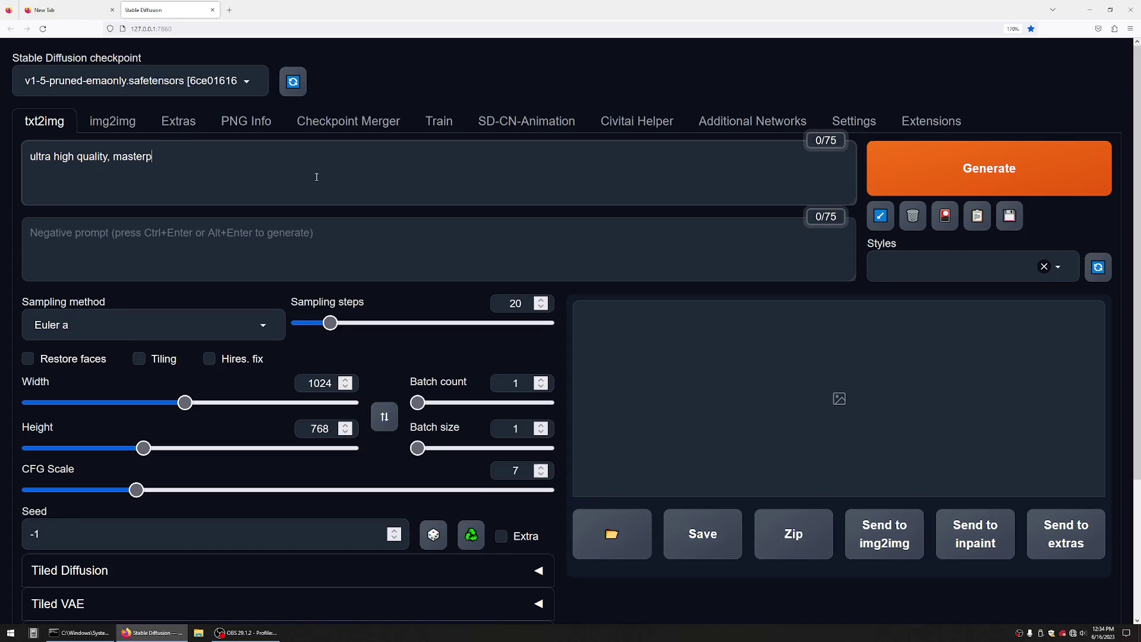
{"action": "type", "text": "iece, 4k, photo realistic"}
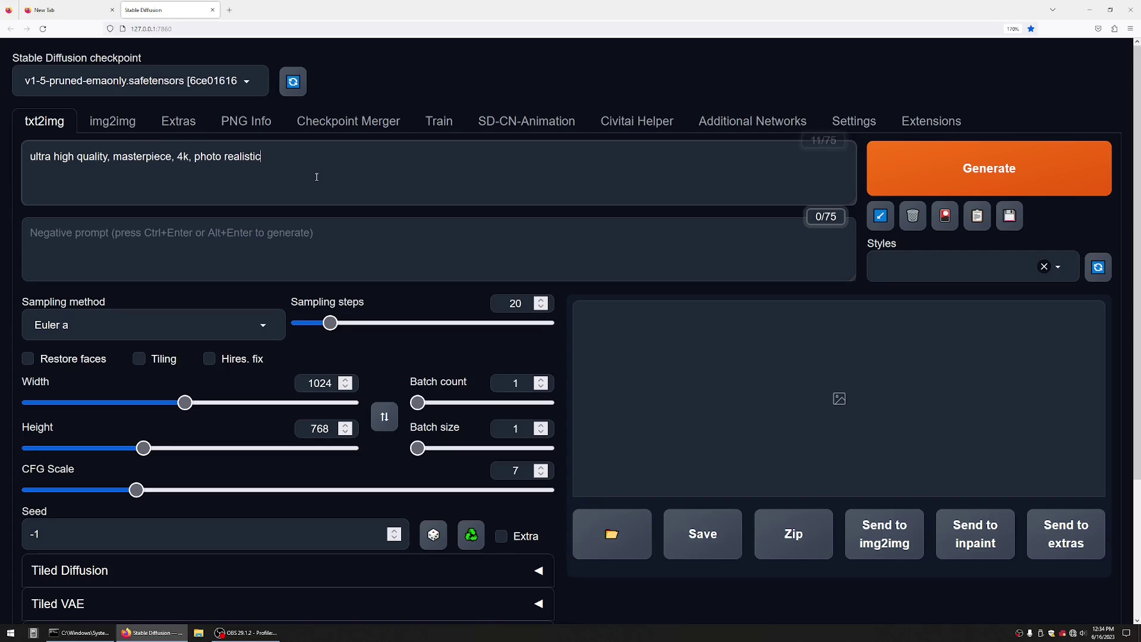
Enter the main negative prompt "watermark, text, cartoon, low quality"
{"action": "left_click", "coordinate": [317, 233]}
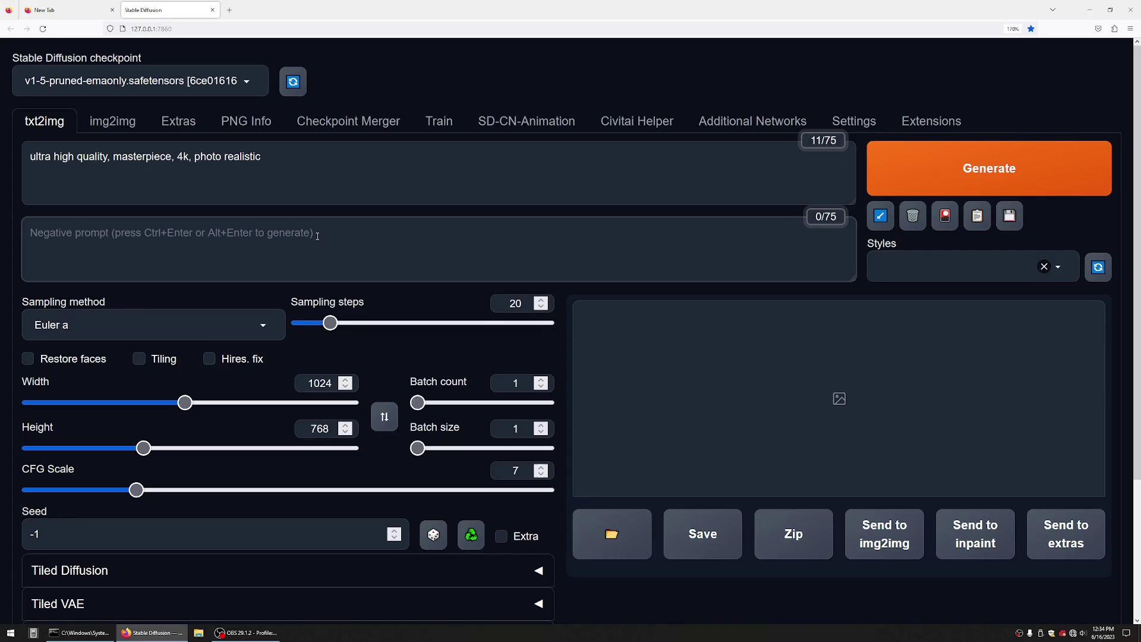
{"action": "type", "text": "watermark, "}
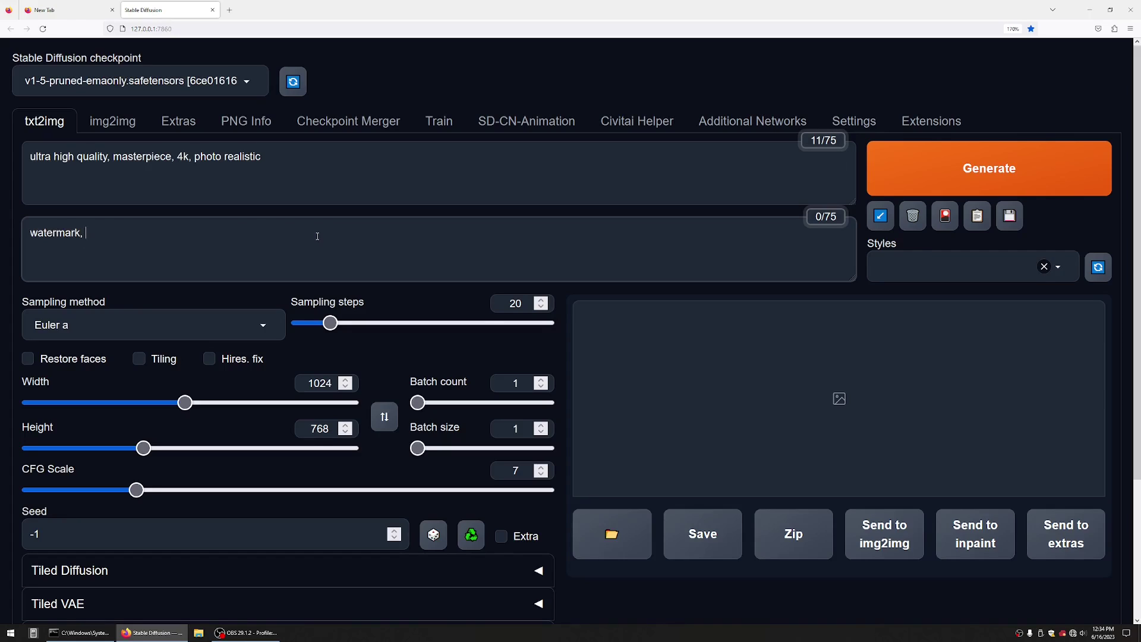
{"action": "type", "text": "text, cartoon, low quality"}
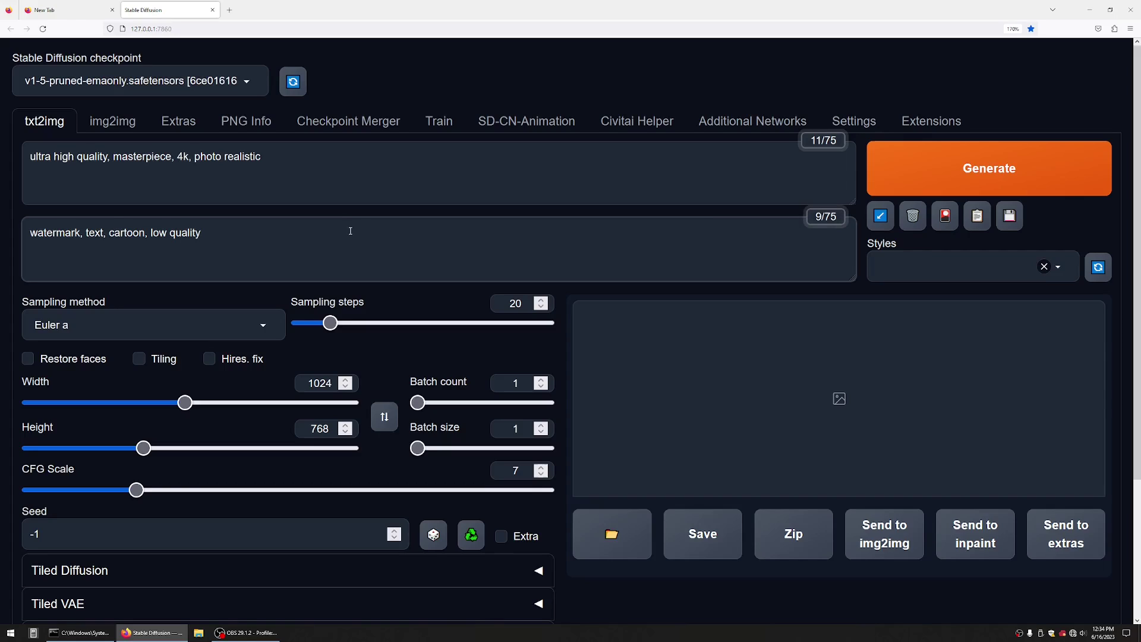
{"action": "left_click", "coordinate": [318, 181]}
{"action": "key", "text": "ctrl+a"}
{"action": "left_click_drag", "start_coordinate": [278, 268], "coordinate": [2, 226]}
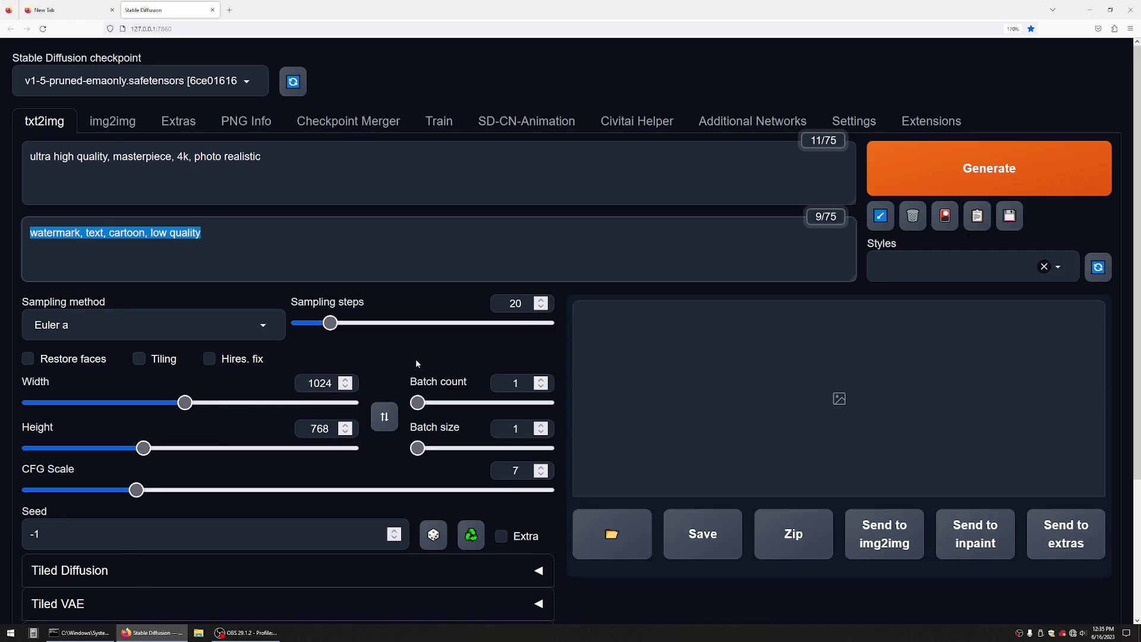
Expand the Region Prompt Control section of Tiled Diffusion and create a blank txt2img canvas in it
{"action": "scroll", "coordinate": [417, 359], "scroll_direction": "down", "scroll_amount": 3}
{"action": "left_click", "coordinate": [220, 405]}
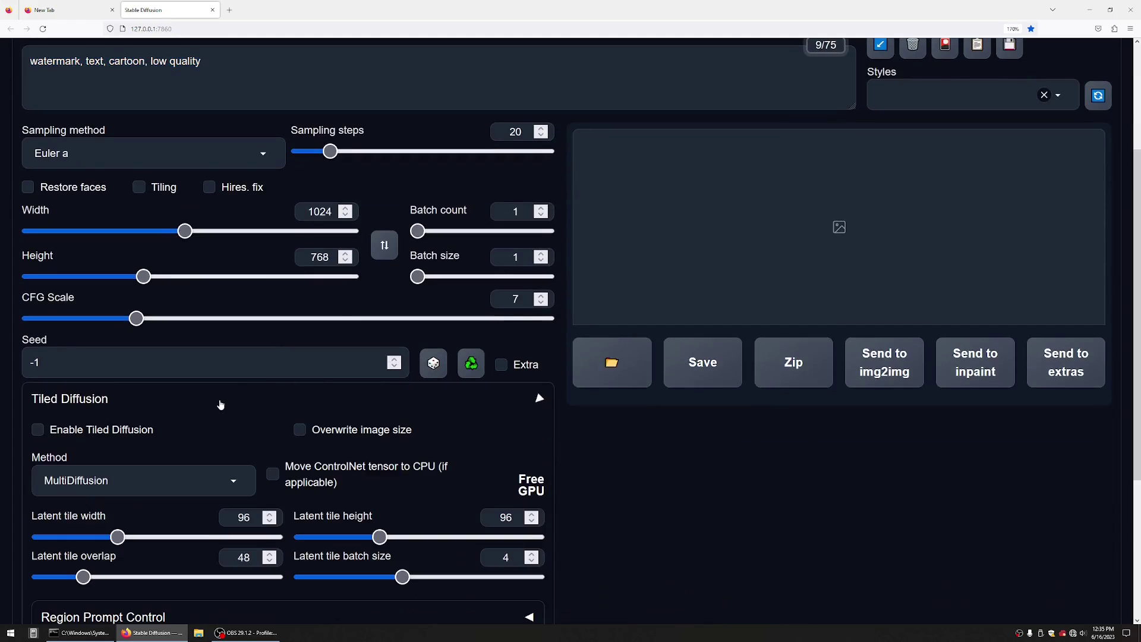
{"action": "scroll", "coordinate": [200, 366], "scroll_direction": "down", "scroll_amount": 4}
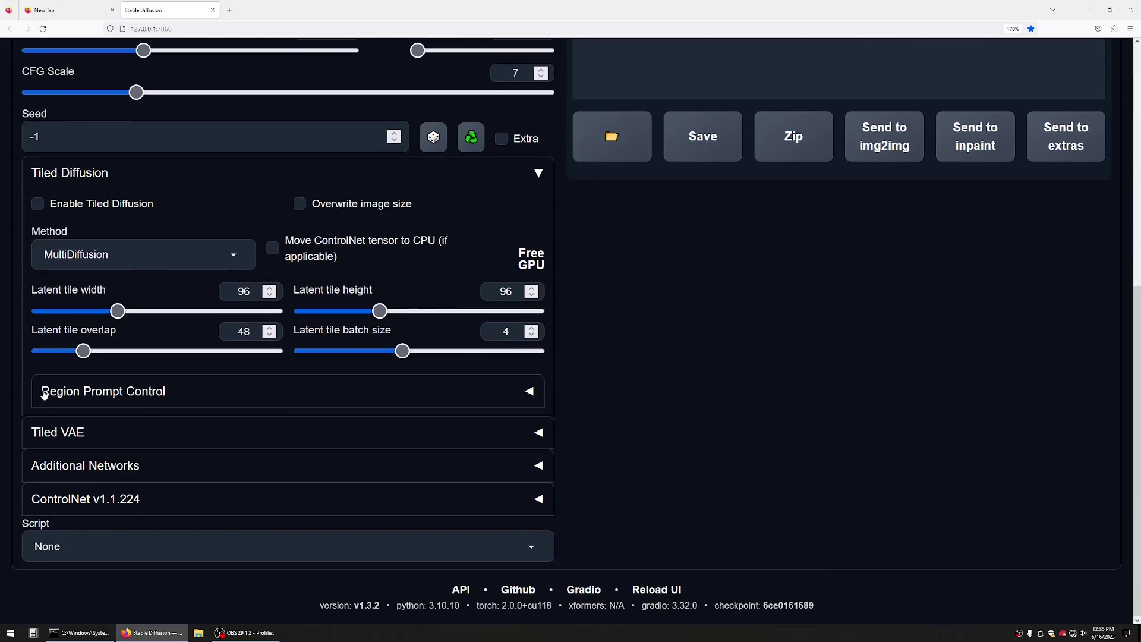
{"action": "left_click", "coordinate": [164, 395]}
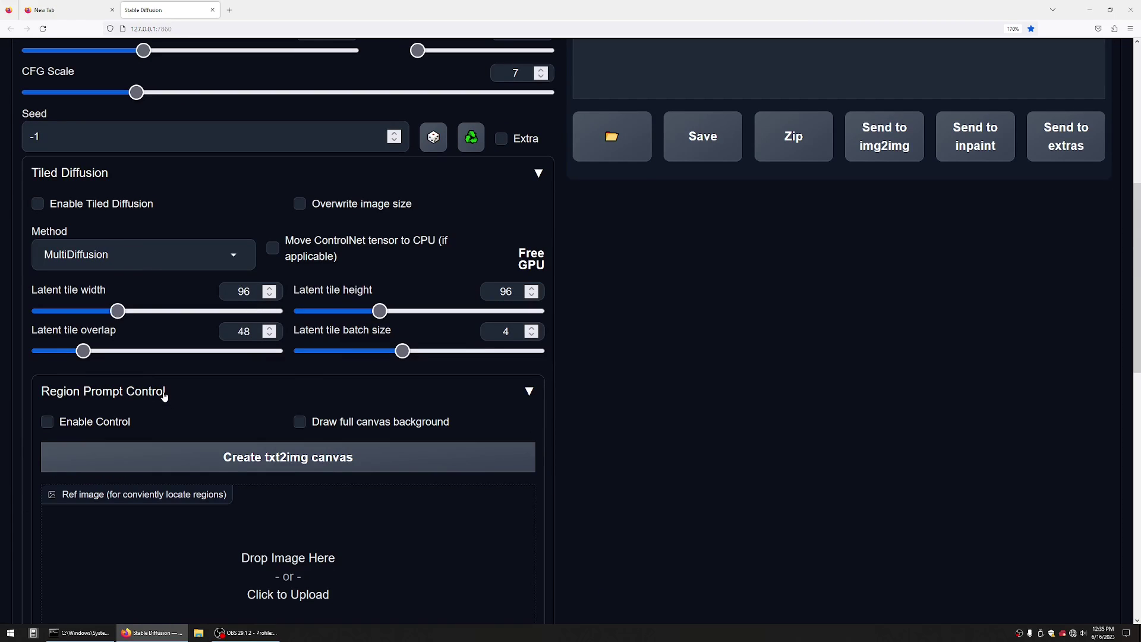
{"action": "scroll", "coordinate": [338, 440], "scroll_direction": "down", "scroll_amount": 1}
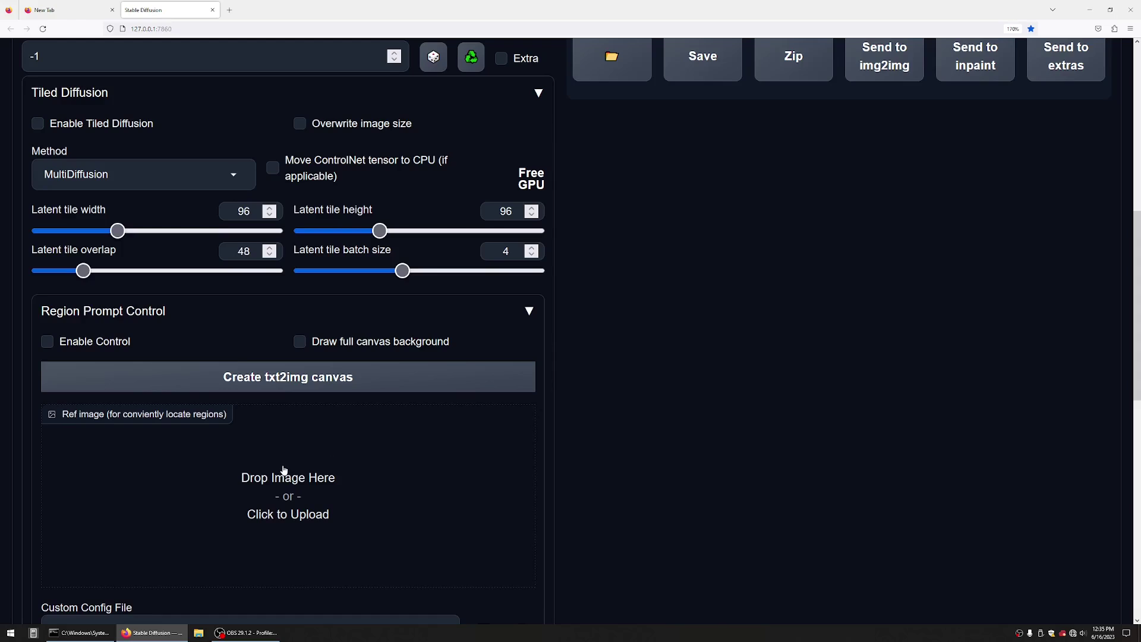
{"action": "left_click", "coordinate": [302, 380]}
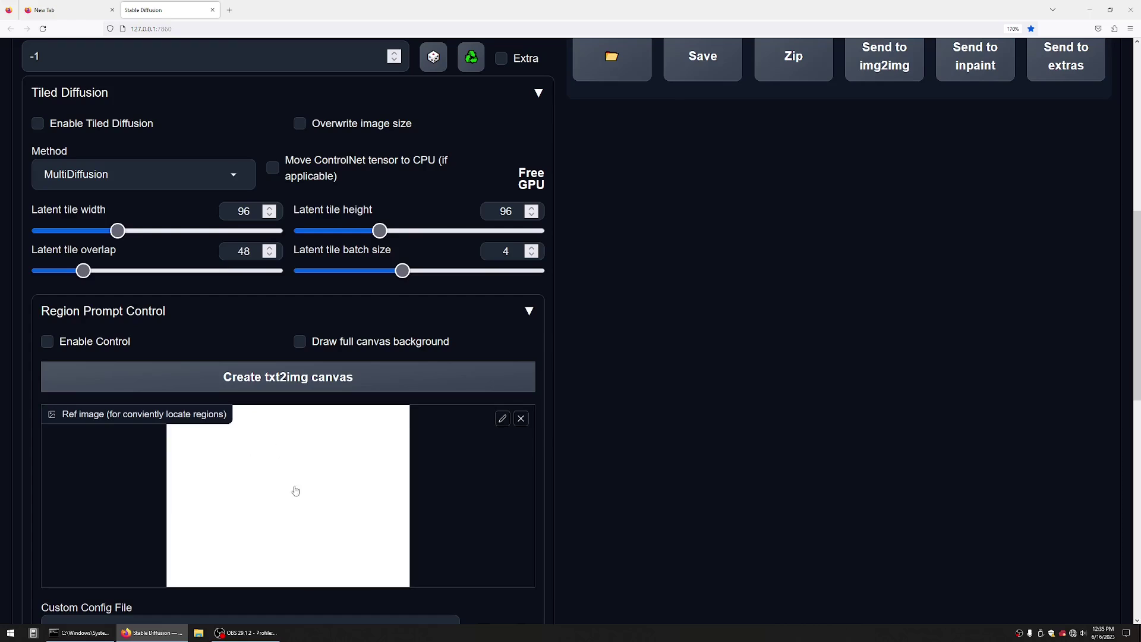
Enable Tiled Diffusion and its Region Prompt Control
{"action": "key", "text": "F5"}
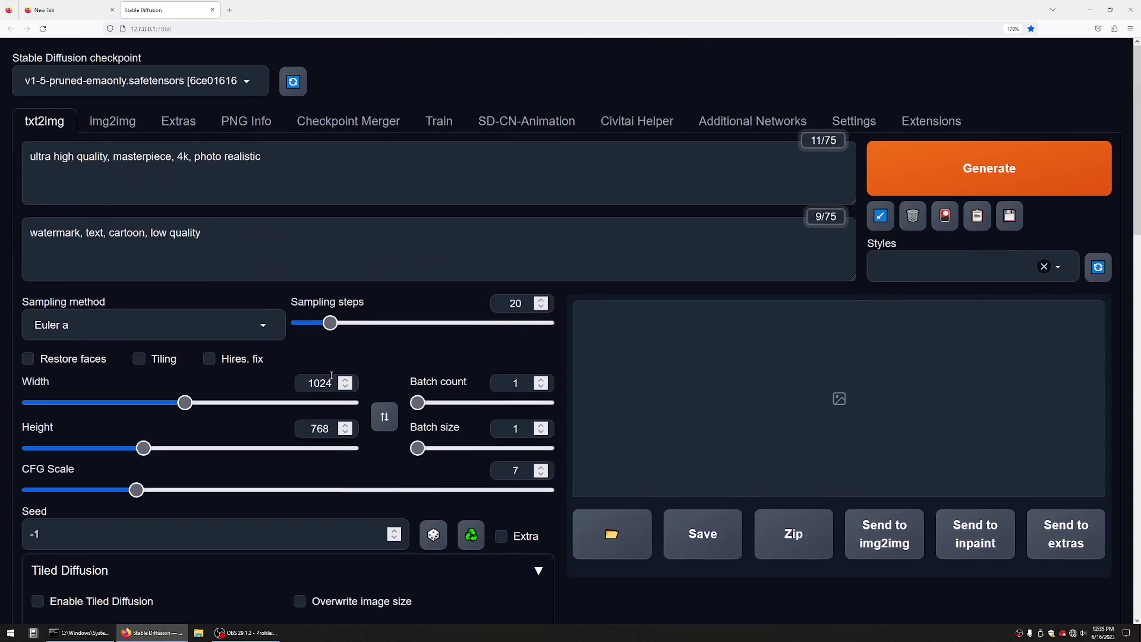
{"action": "scroll", "coordinate": [327, 420], "scroll_direction": "down", "scroll_amount": 8}
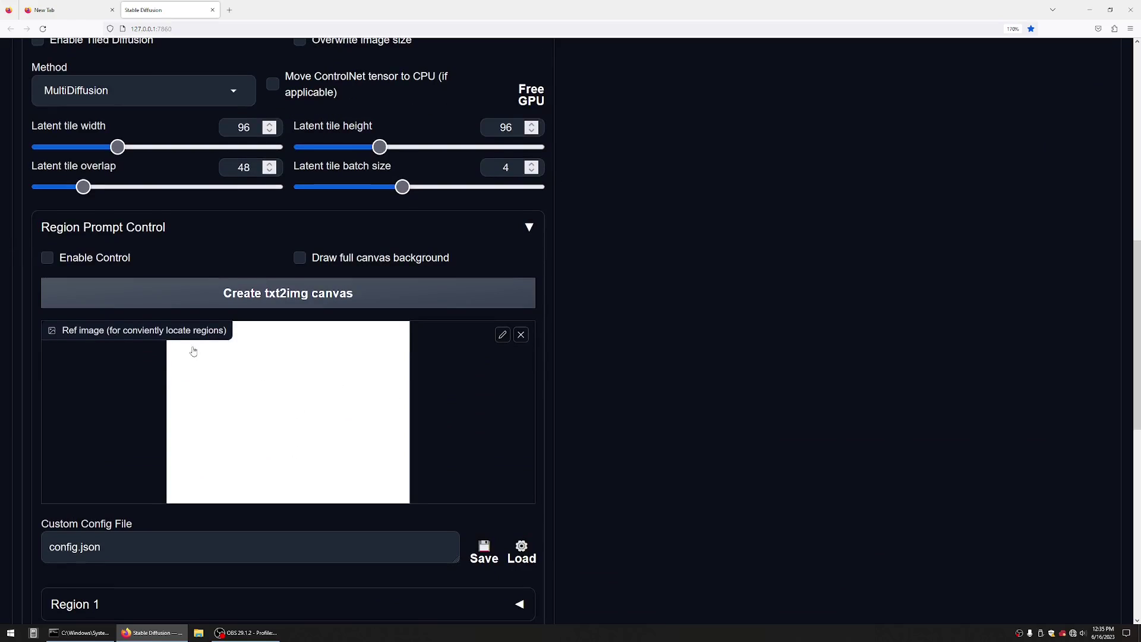
{"action": "scroll", "coordinate": [181, 351], "scroll_direction": "up", "scroll_amount": 2}
{"action": "left_click", "coordinate": [39, 201]}
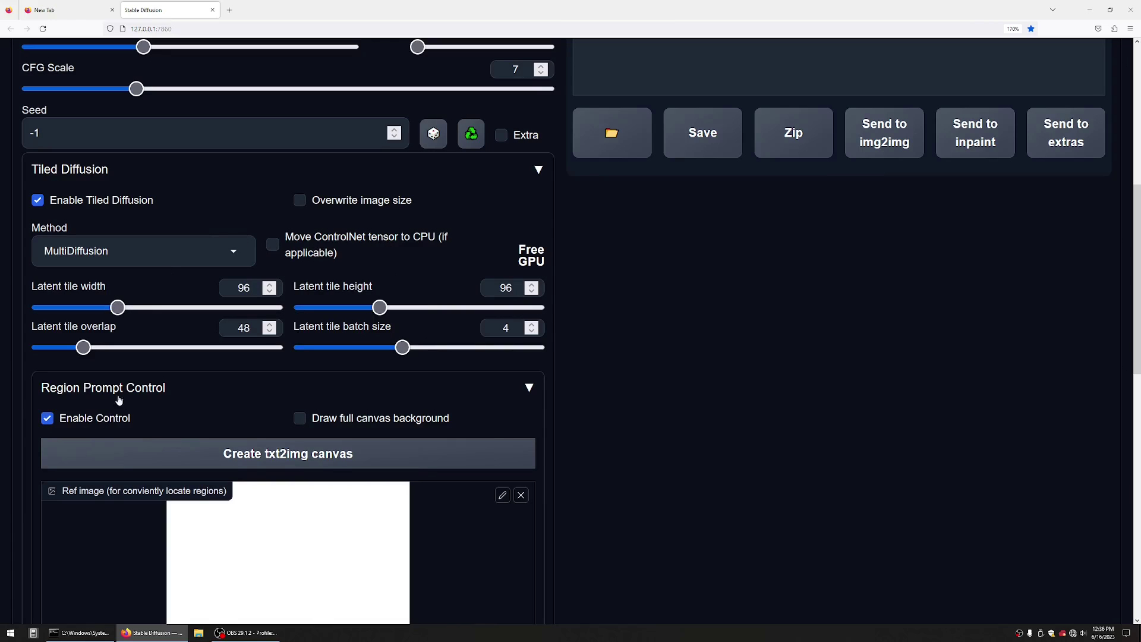
Expand the Region 1 settings and enable Region 1 on the canvas
{"action": "scroll", "coordinate": [107, 433], "scroll_direction": "down", "scroll_amount": 3}
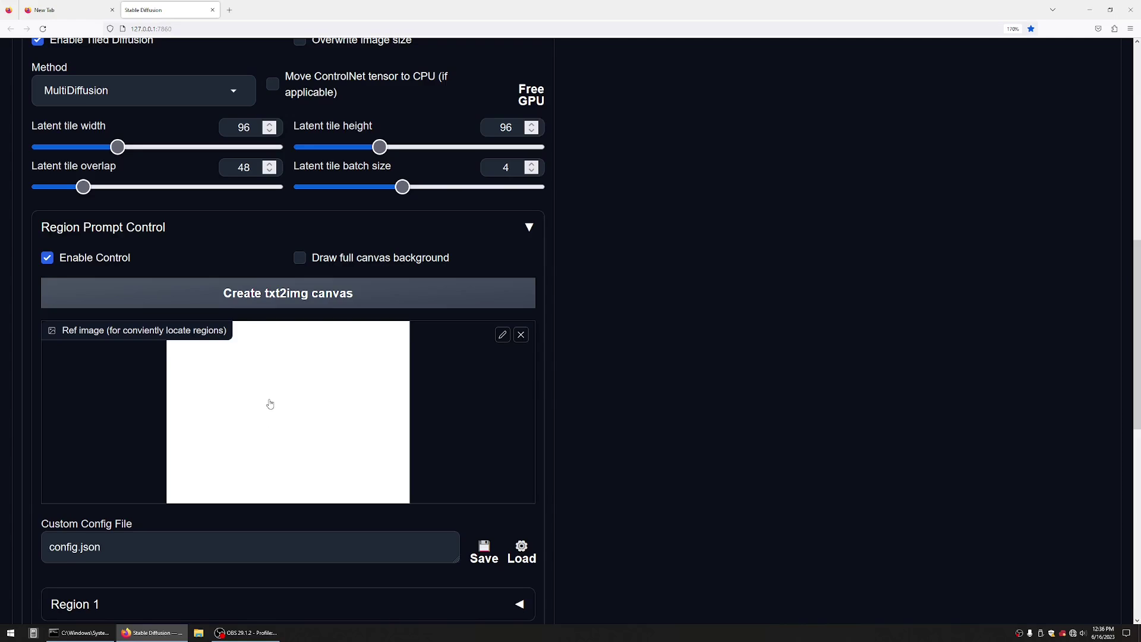
{"action": "scroll", "coordinate": [269, 404], "scroll_direction": "down", "scroll_amount": 3}
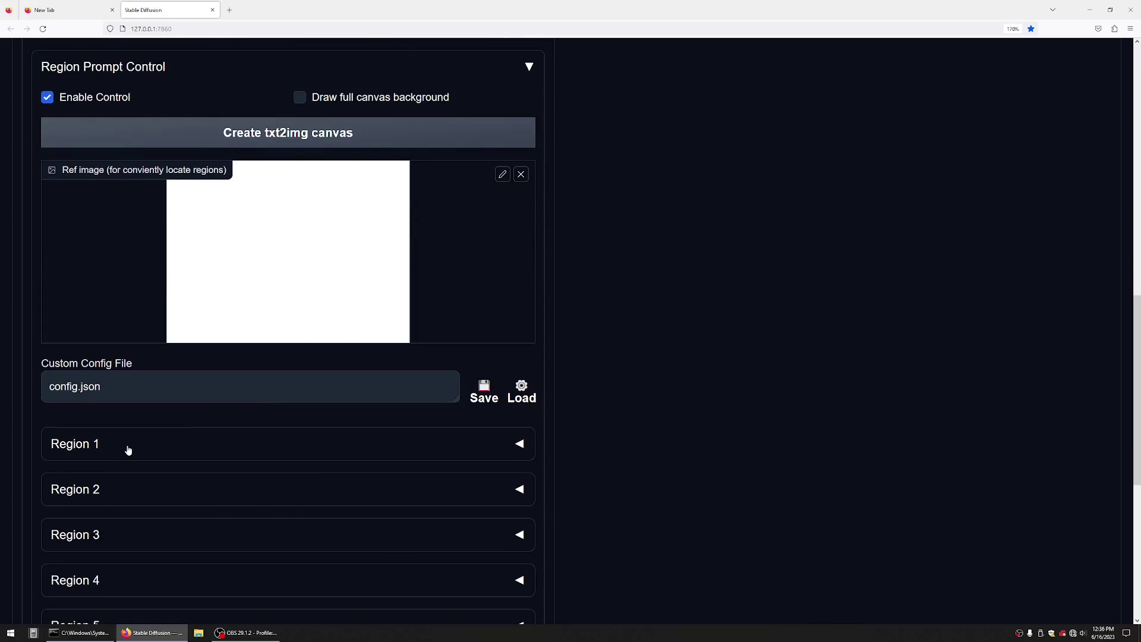
{"action": "left_click", "coordinate": [128, 451]}
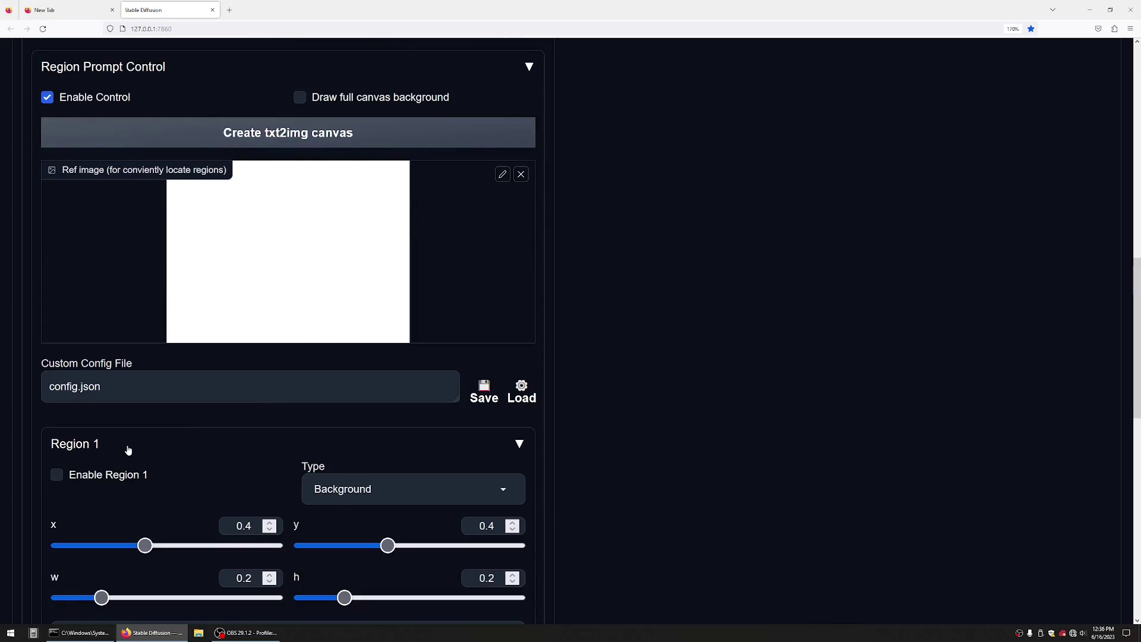
{"action": "left_click", "coordinate": [57, 476]}
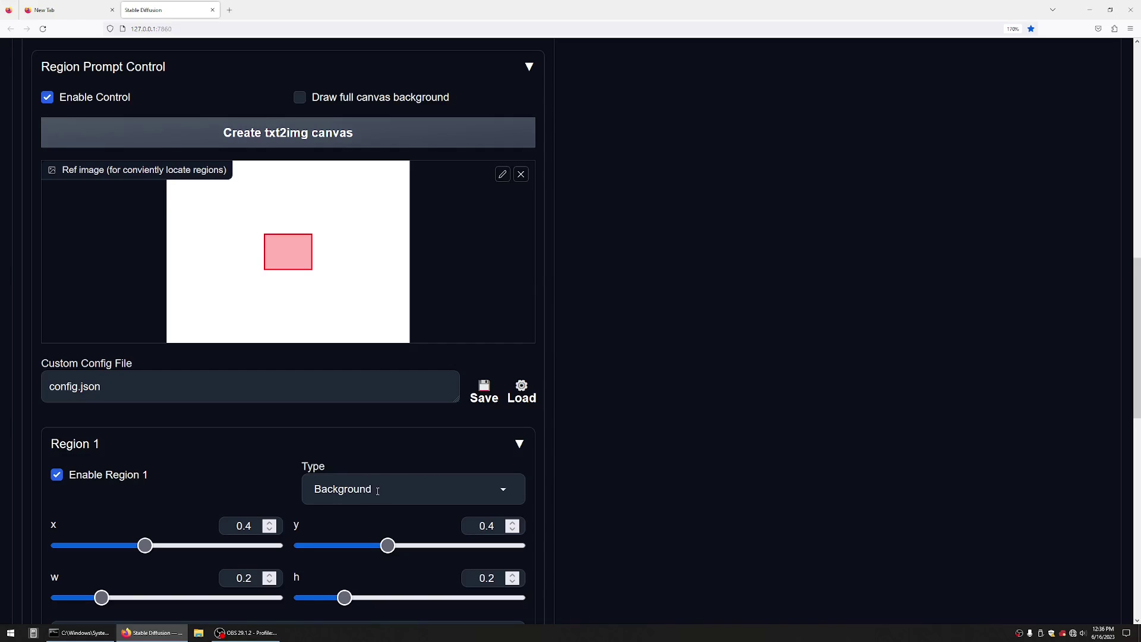
{"action": "scroll", "coordinate": [368, 370], "scroll_direction": "down", "scroll_amount": 2}
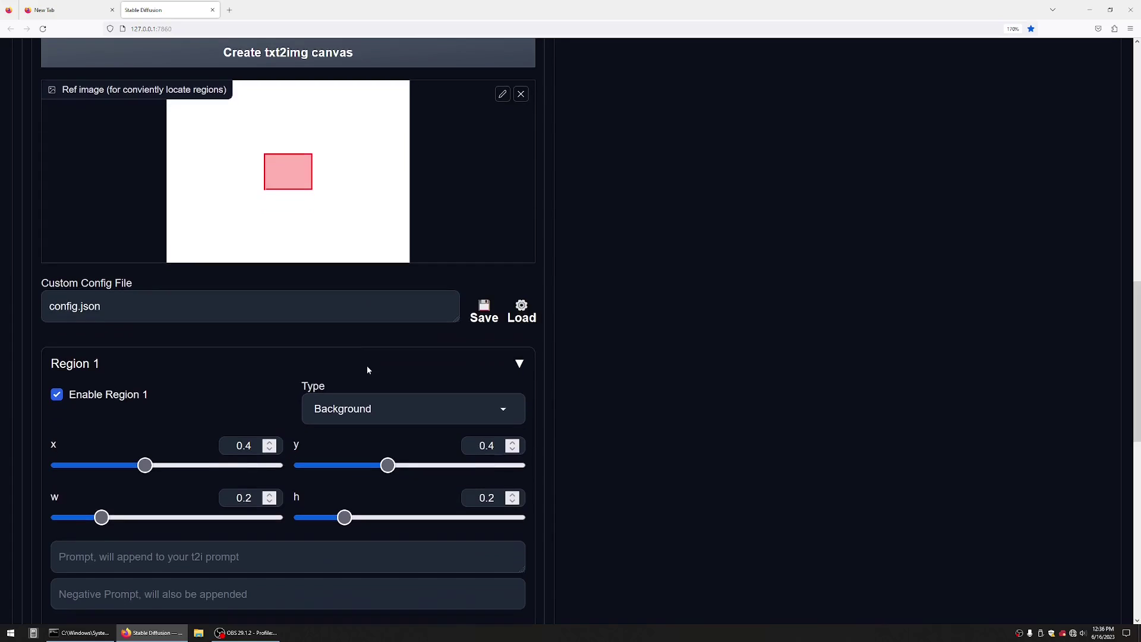
Give Region 1 the prompt "grassy field, sunny day, vivid" and the negative prompt "dark"
{"action": "left_click", "coordinate": [219, 558]}
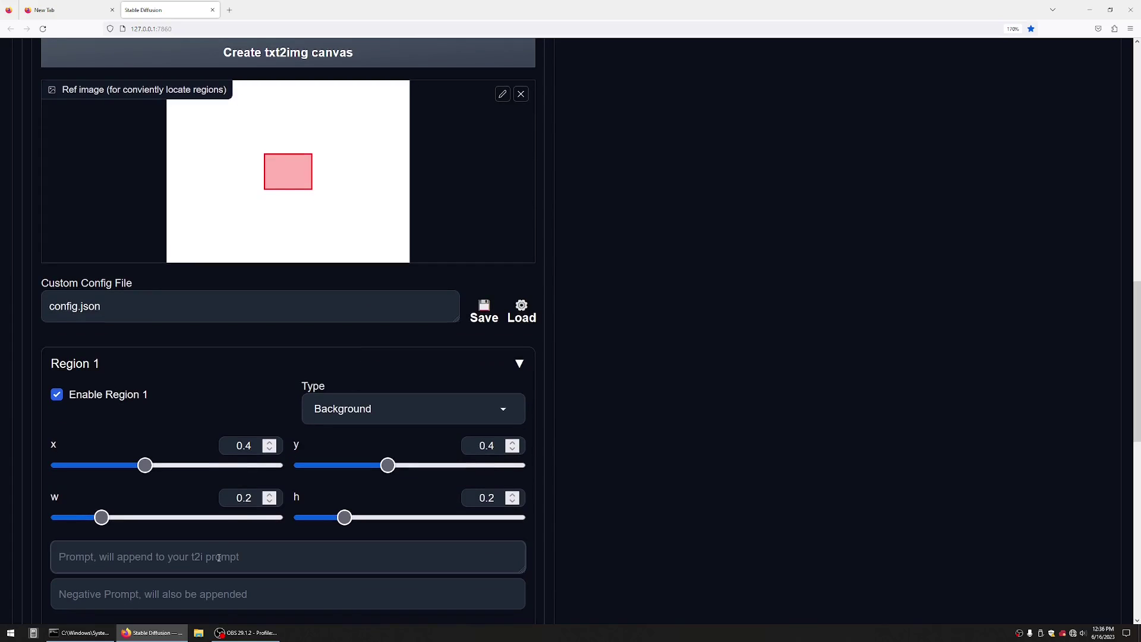
{"action": "type", "text": "grassy field, sunny"}
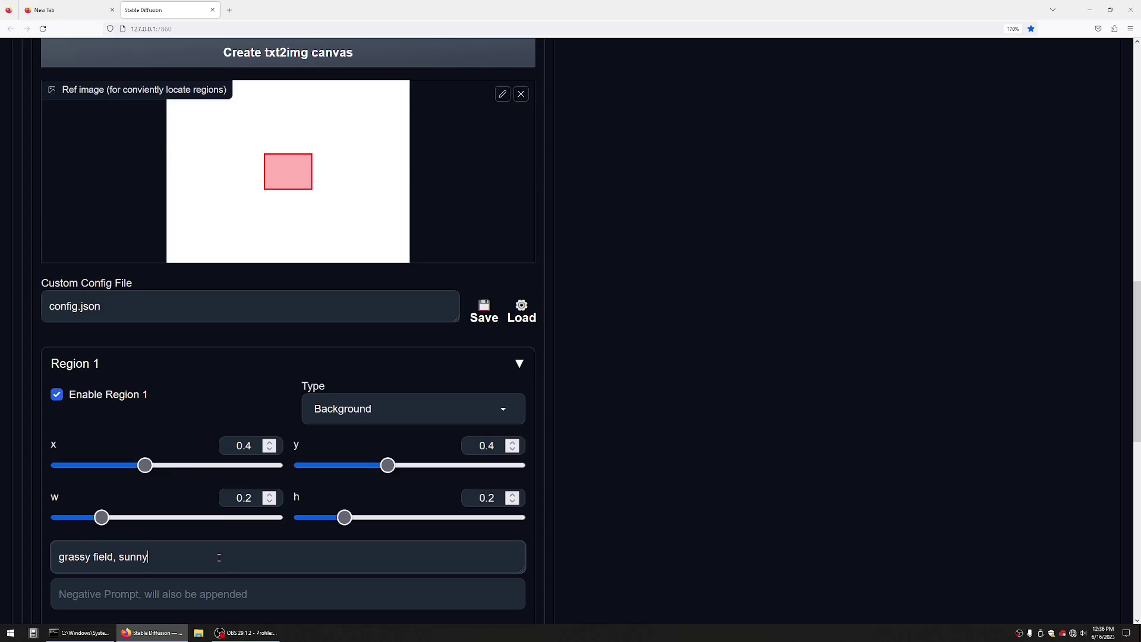
{"action": "type", "text": " day, vivid"}
{"action": "left_click", "coordinate": [217, 599]}
{"action": "type", "text": "dark"}
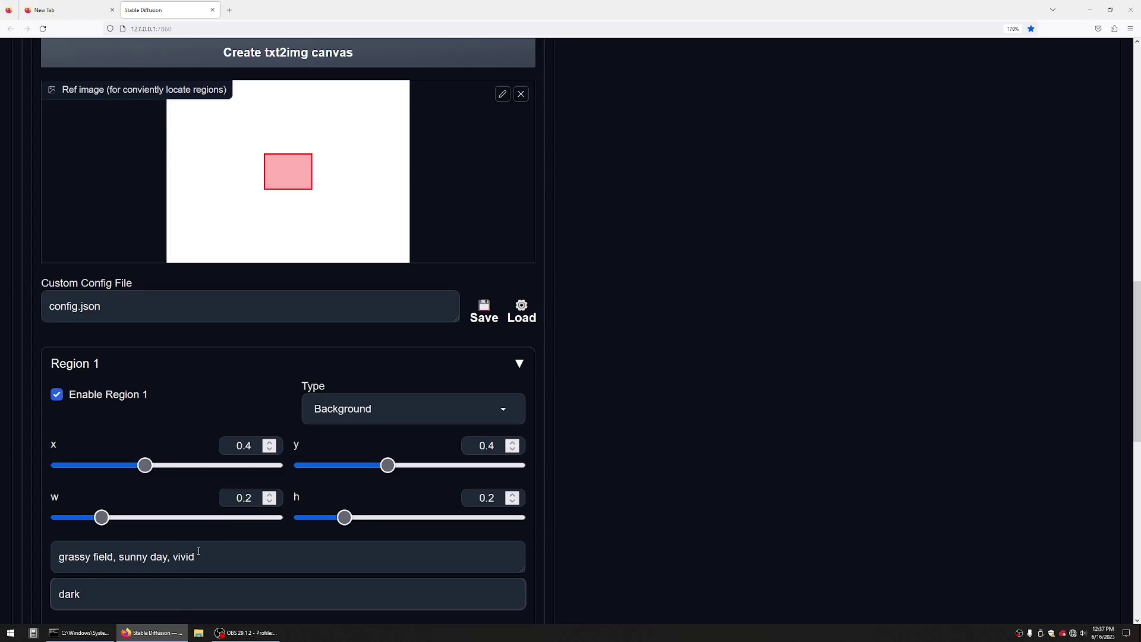
{"action": "left_click", "coordinate": [233, 559]}
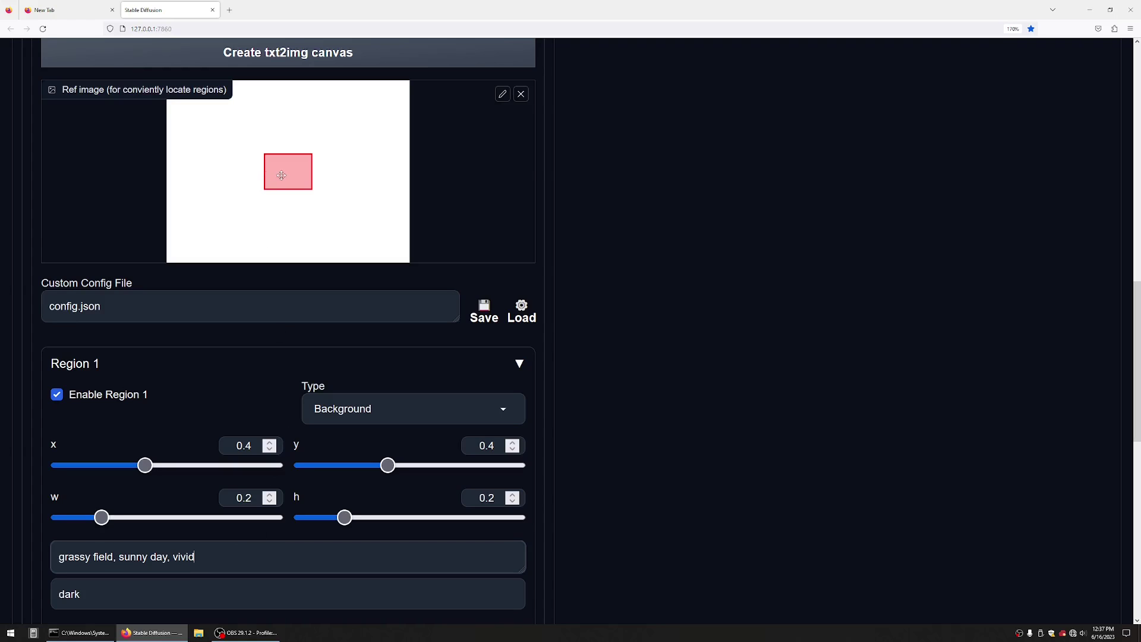
{"action": "scroll", "coordinate": [281, 175], "scroll_direction": "up", "scroll_amount": 4}
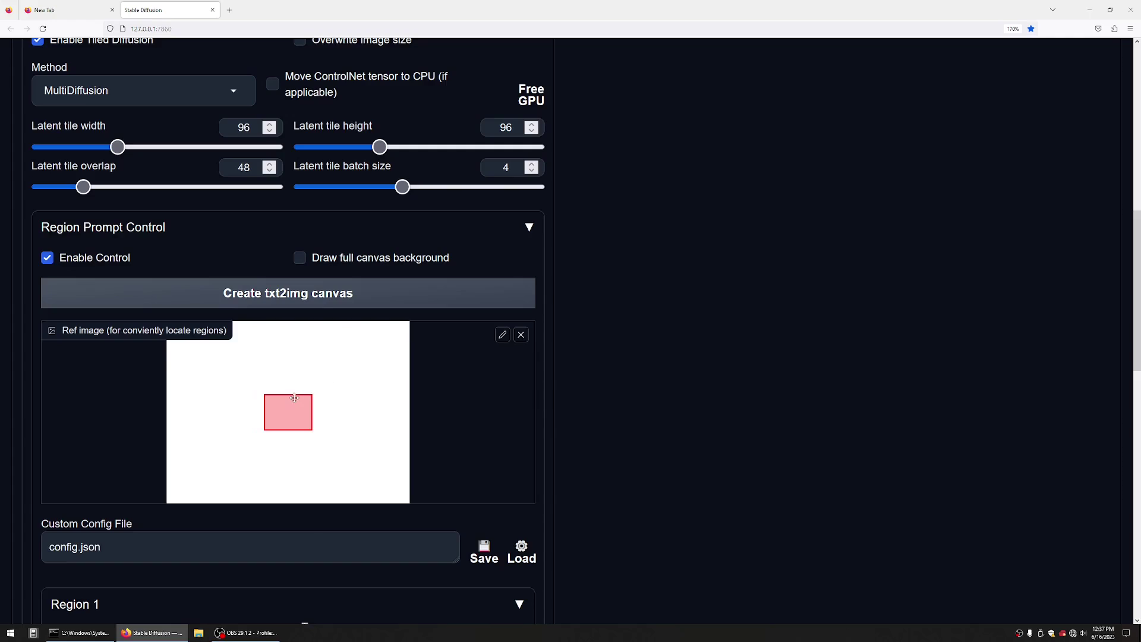
Move and stretch Region 1 to cover the whole canvas, with x 0, y 0, w 1 and h 1
{"action": "left_click_drag", "start_coordinate": [296, 404], "coordinate": [261, 390]}
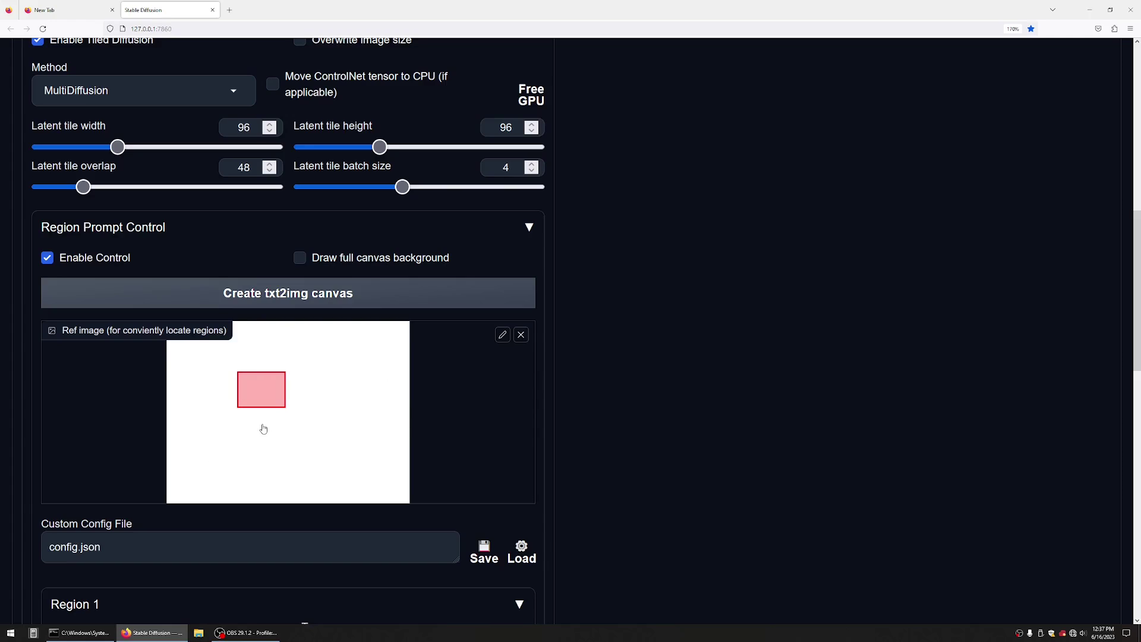
{"action": "left_click_drag", "start_coordinate": [265, 390], "coordinate": [450, 527]}
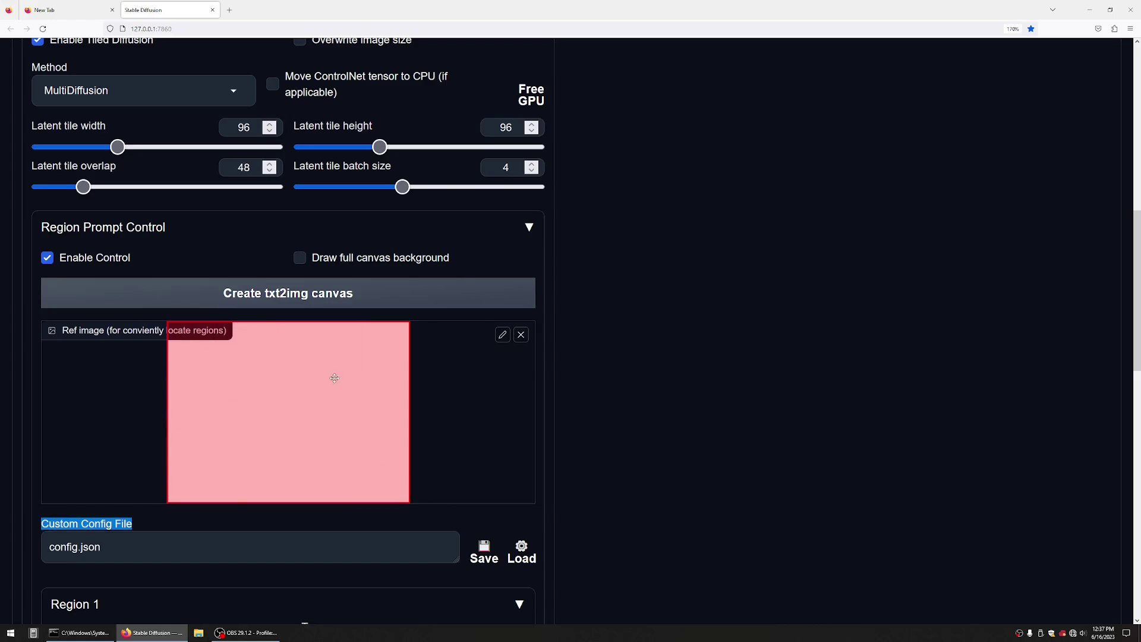
{"action": "scroll", "coordinate": [331, 377], "scroll_direction": "down", "scroll_amount": 2}
{"action": "scroll", "coordinate": [332, 380], "scroll_direction": "down", "scroll_amount": 8}
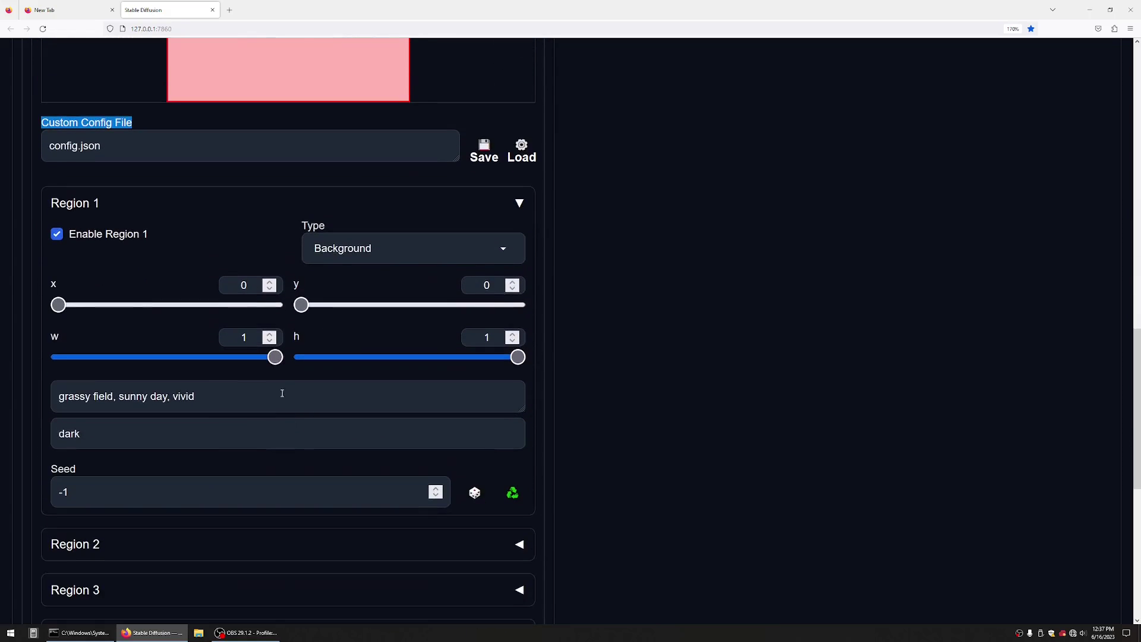
{"action": "scroll", "coordinate": [435, 269], "scroll_direction": "up", "scroll_amount": 4}
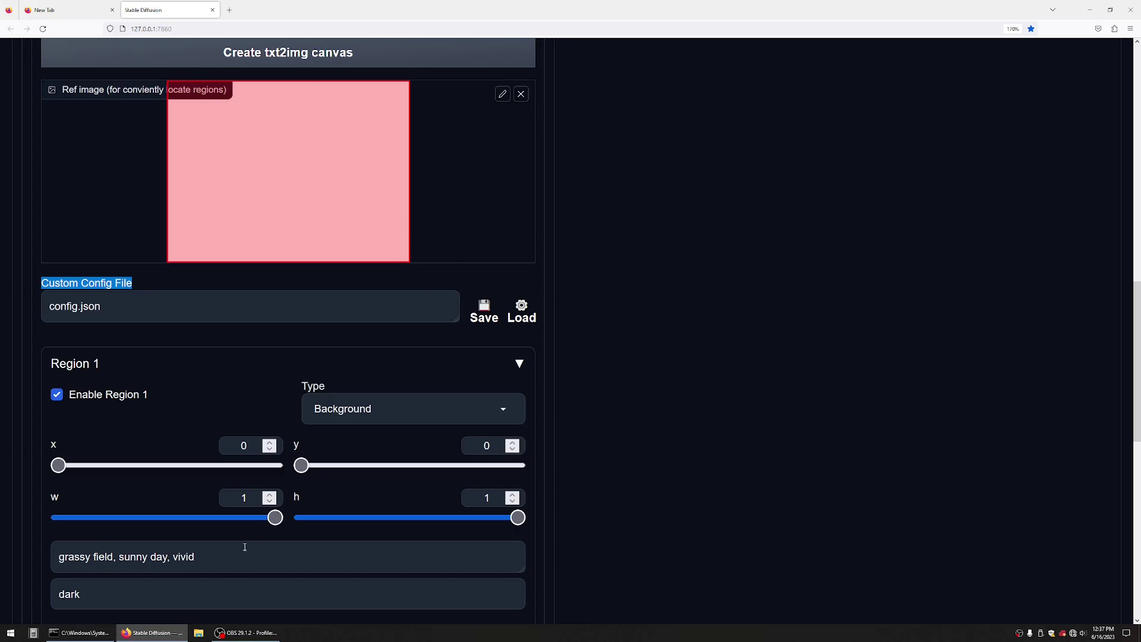
{"action": "left_click_drag", "start_coordinate": [226, 560], "coordinate": [26, 558]}
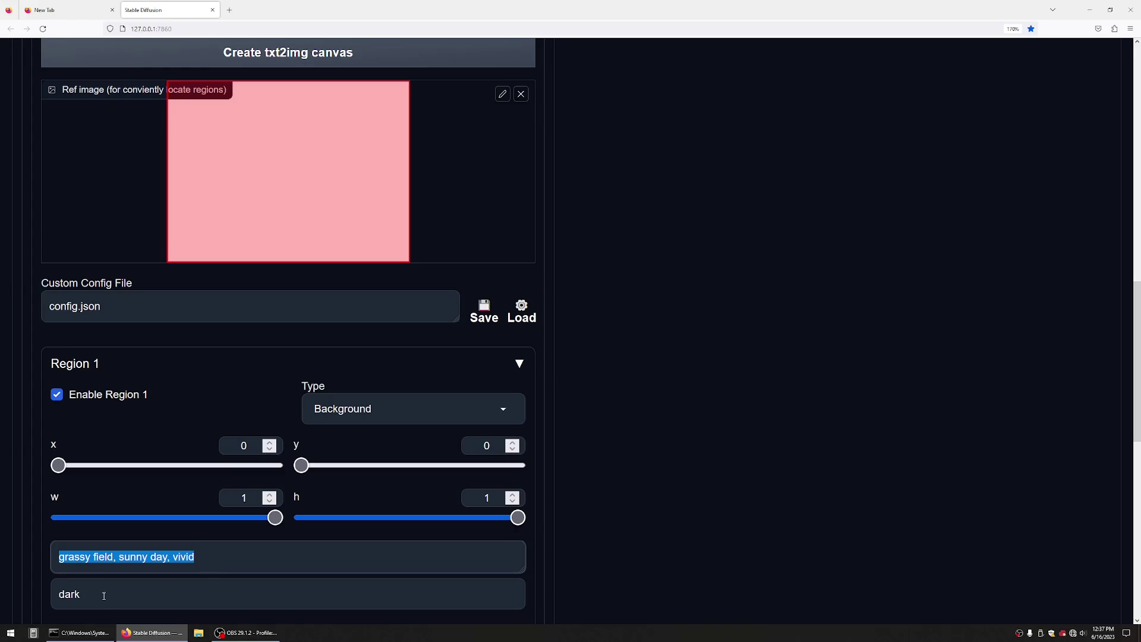
{"action": "scroll", "coordinate": [158, 520], "scroll_direction": "down", "scroll_amount": 3}
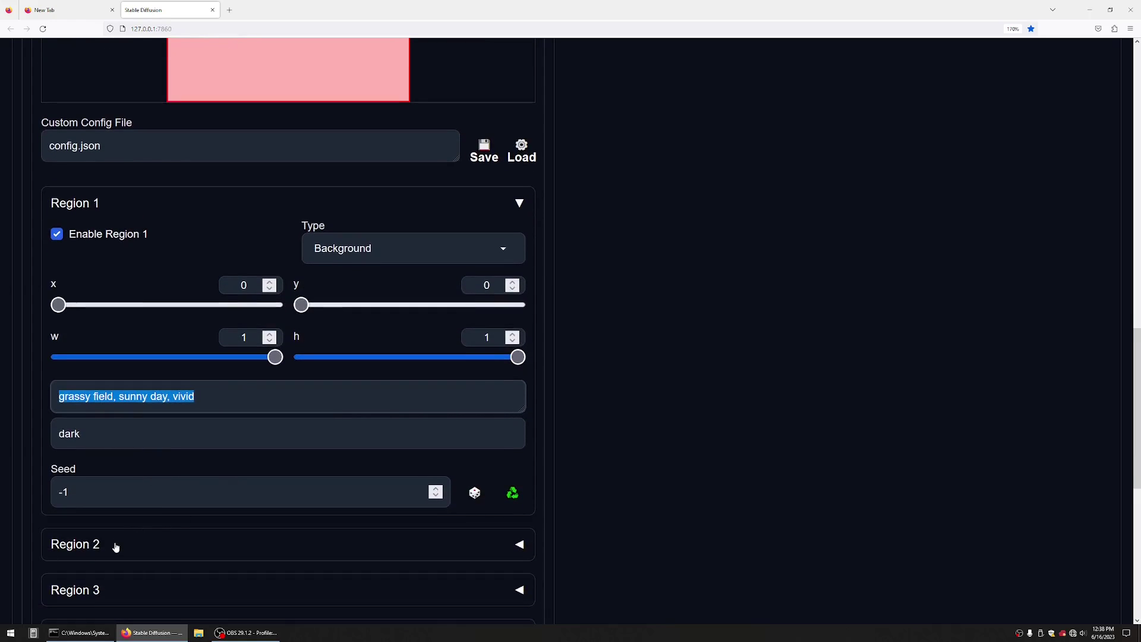
{"action": "scroll", "coordinate": [115, 544], "scroll_direction": "down", "scroll_amount": 3}
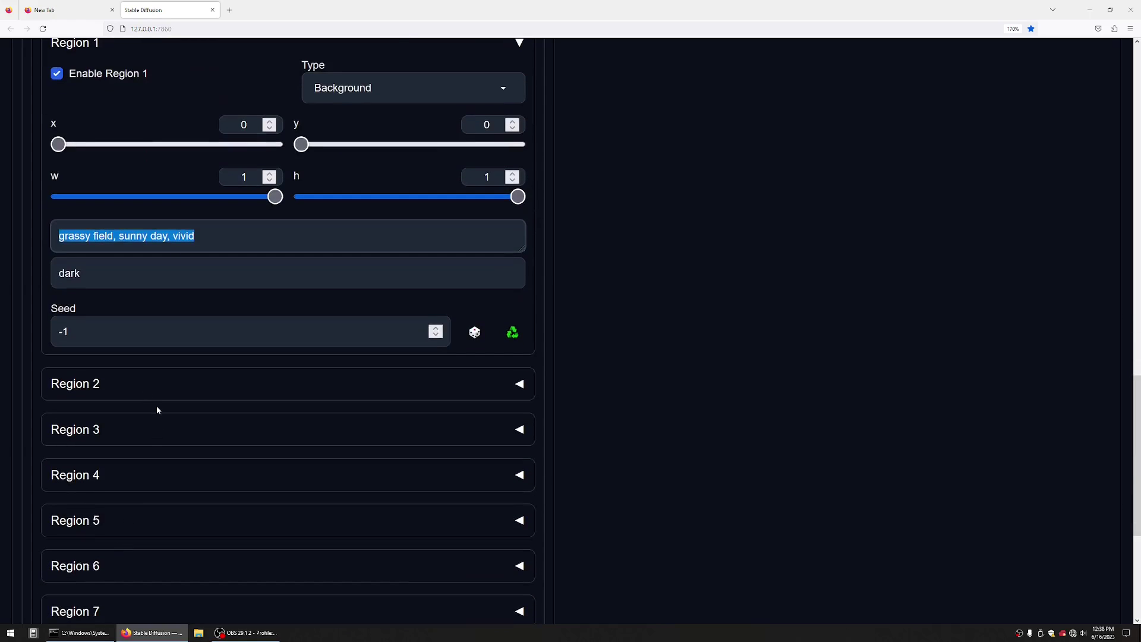
{"action": "scroll", "coordinate": [158, 410], "scroll_direction": "up", "scroll_amount": 6}
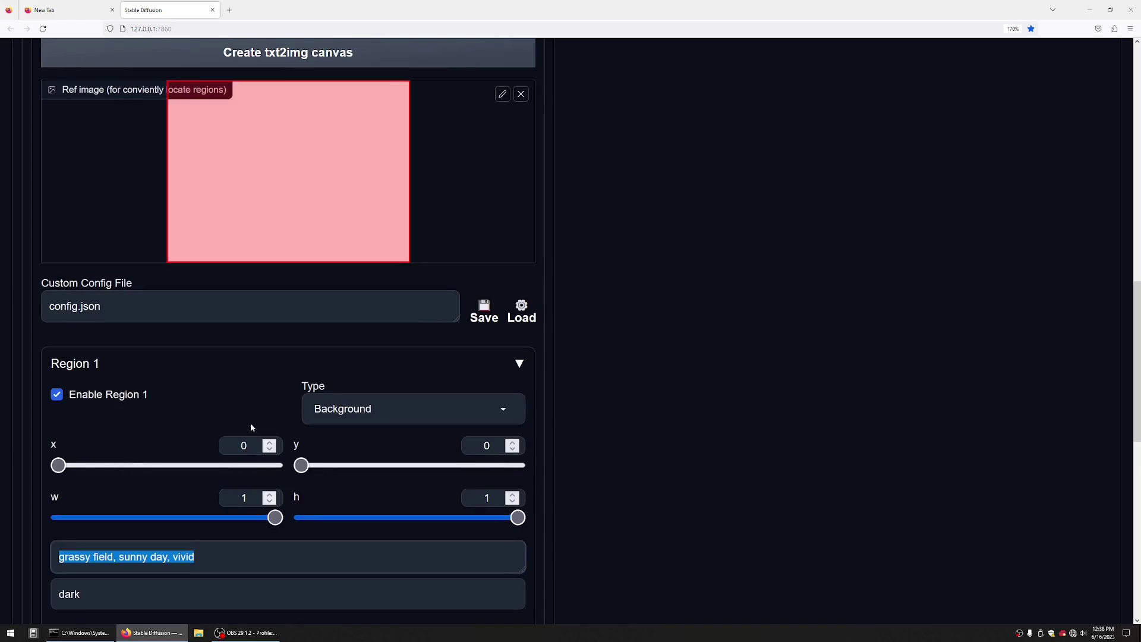
Collapse the Region 1 settings, then expand Region 2 and enable it on the canvas
{"action": "left_click", "coordinate": [526, 366]}
{"action": "left_click", "coordinate": [154, 414]}
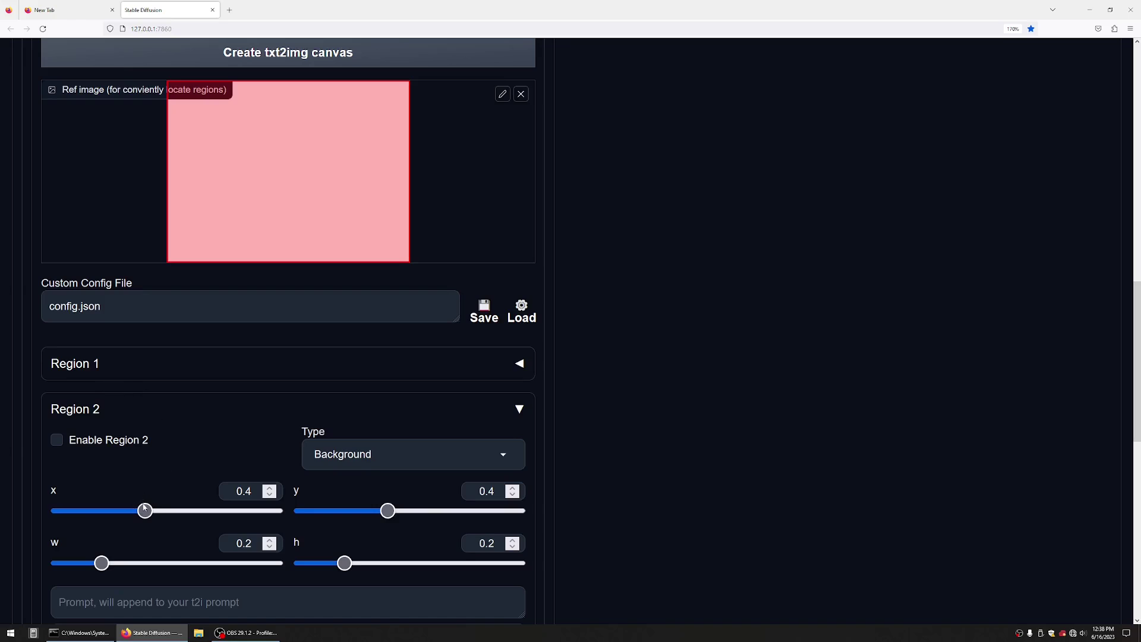
{"action": "left_click", "coordinate": [58, 443]}
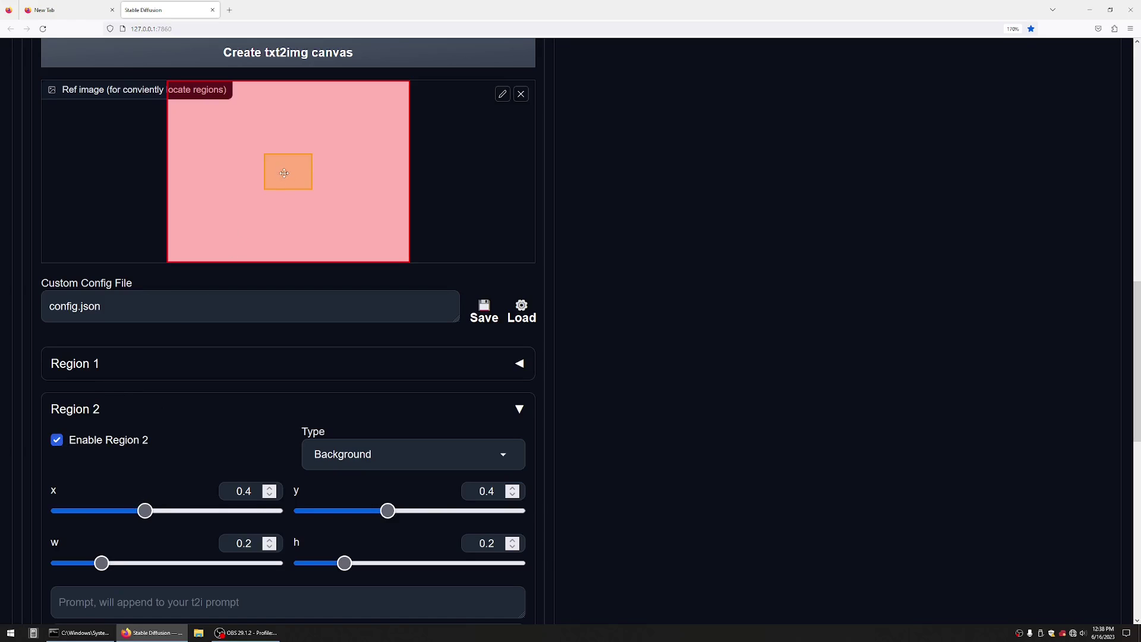
Make Region 2 a Foreground region at about x 0.13, y 0.48, enlarged to about 0.43 wide and 0.43 high
{"action": "left_click_drag", "start_coordinate": [287, 171], "coordinate": [243, 174]}
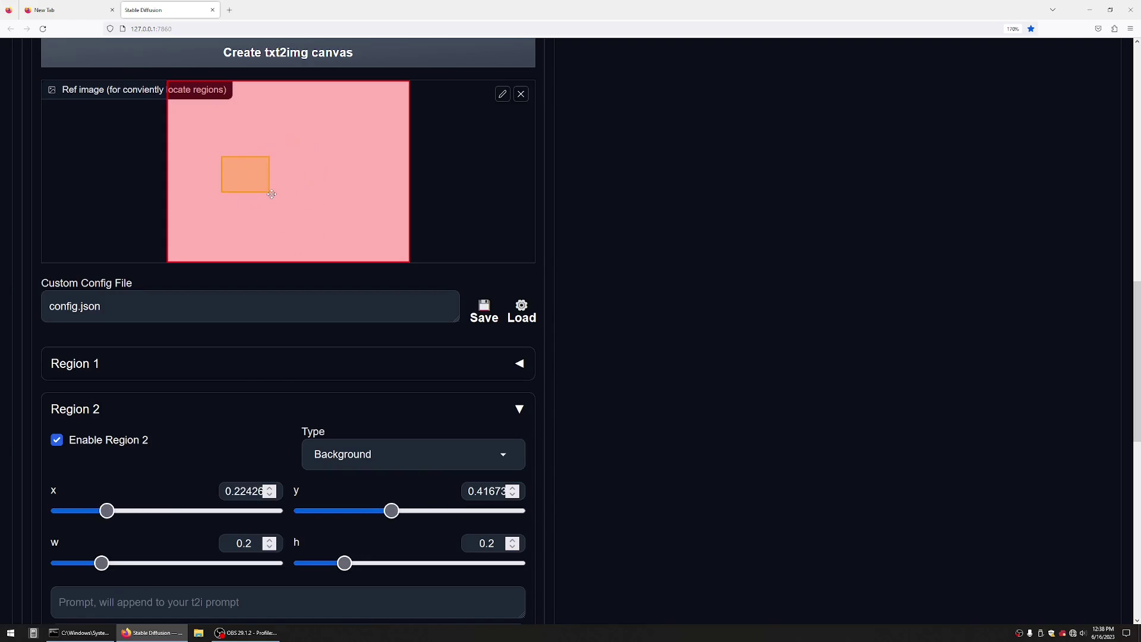
{"action": "left_click", "coordinate": [350, 451]}
{"action": "left_click", "coordinate": [334, 416]}
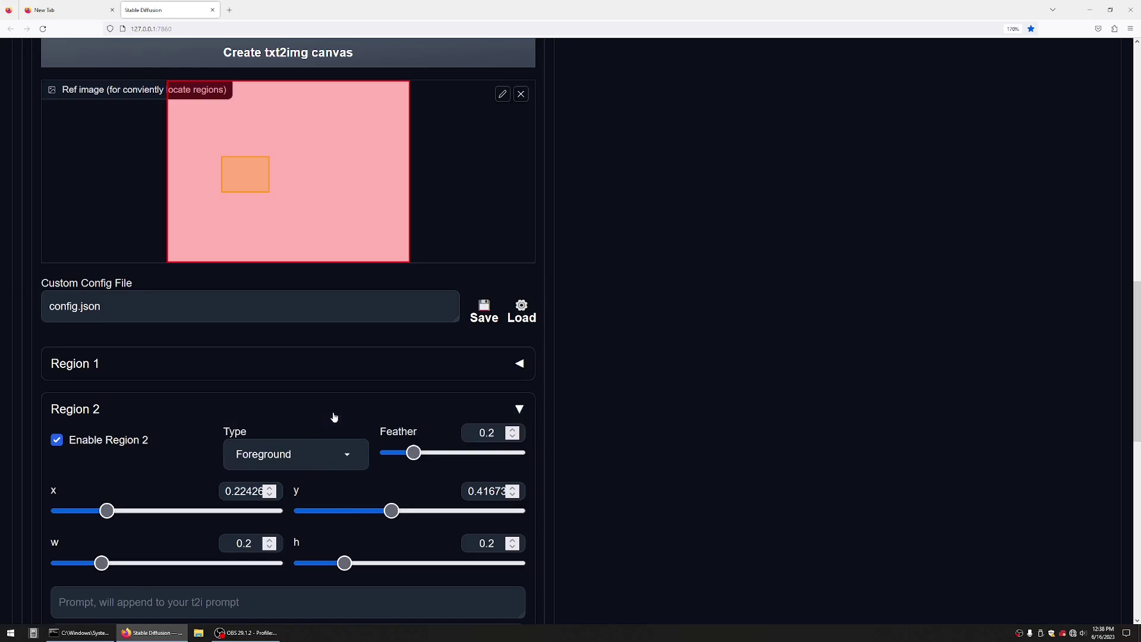
{"action": "left_click", "coordinate": [342, 456]}
{"action": "left_click_drag", "start_coordinate": [244, 173], "coordinate": [260, 196]}
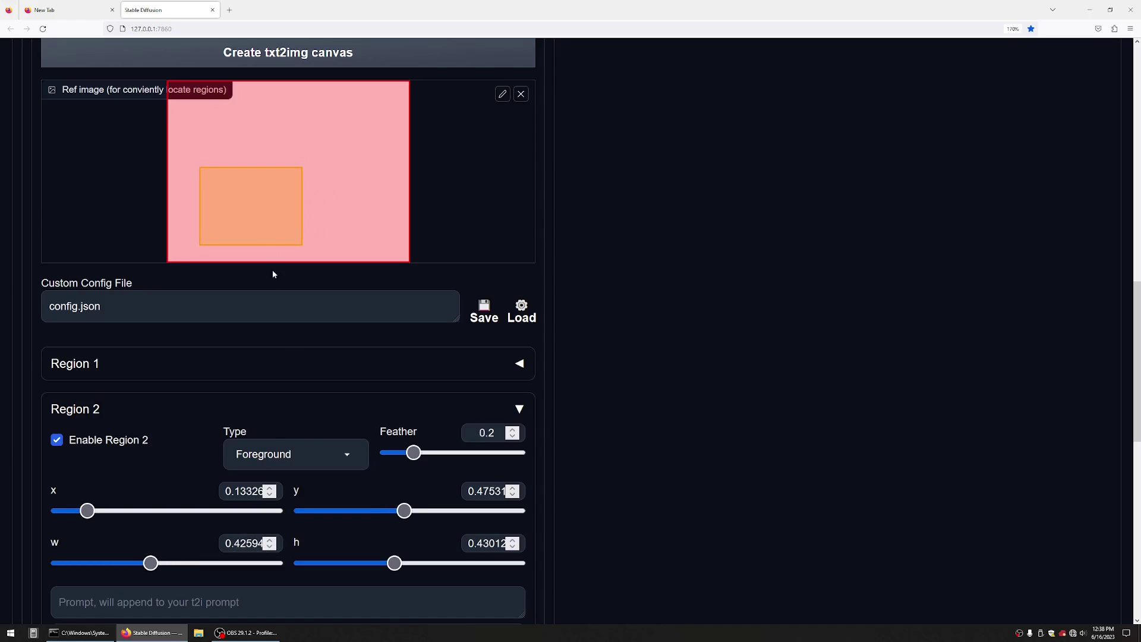
Give Region 2 the prompt "fluffy cat, running in a grassy field, wind blowing"
{"action": "scroll", "coordinate": [213, 433], "scroll_direction": "down", "scroll_amount": 3}
{"action": "left_click", "coordinate": [191, 522]}
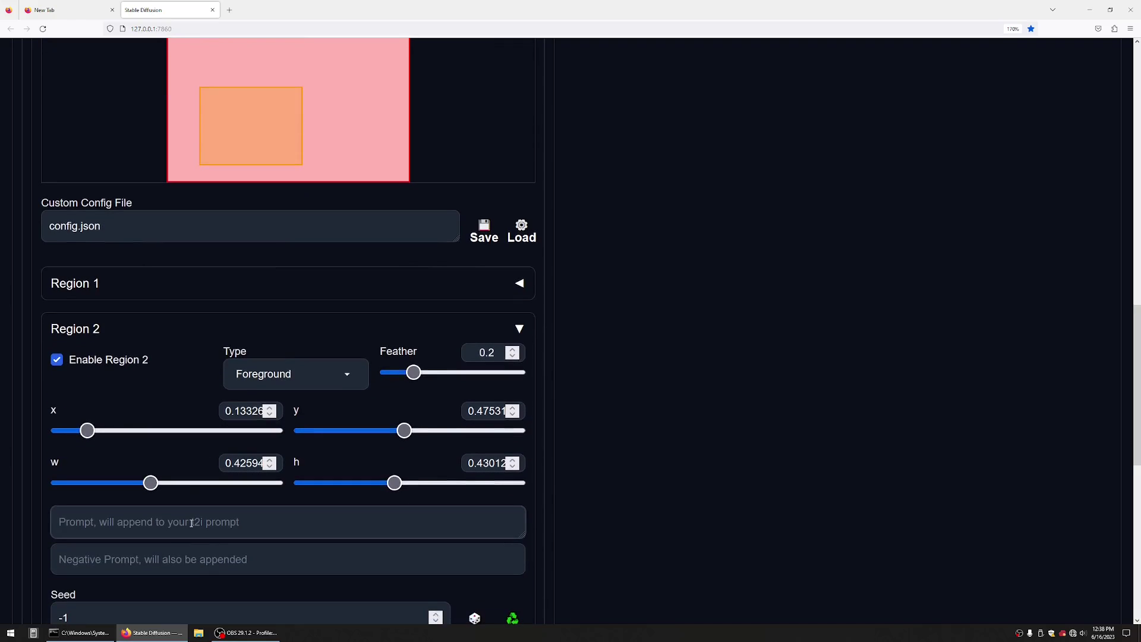
{"action": "type", "text": "fluffy c"}
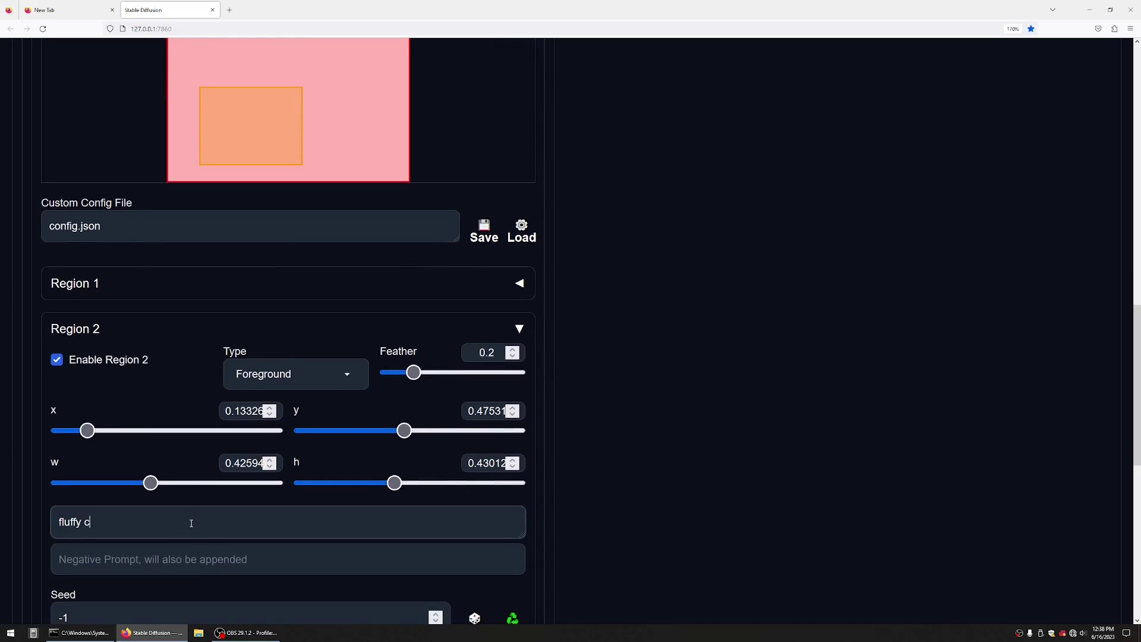
{"action": "type", "text": "at, running  in a grassy field, wind blowing"}
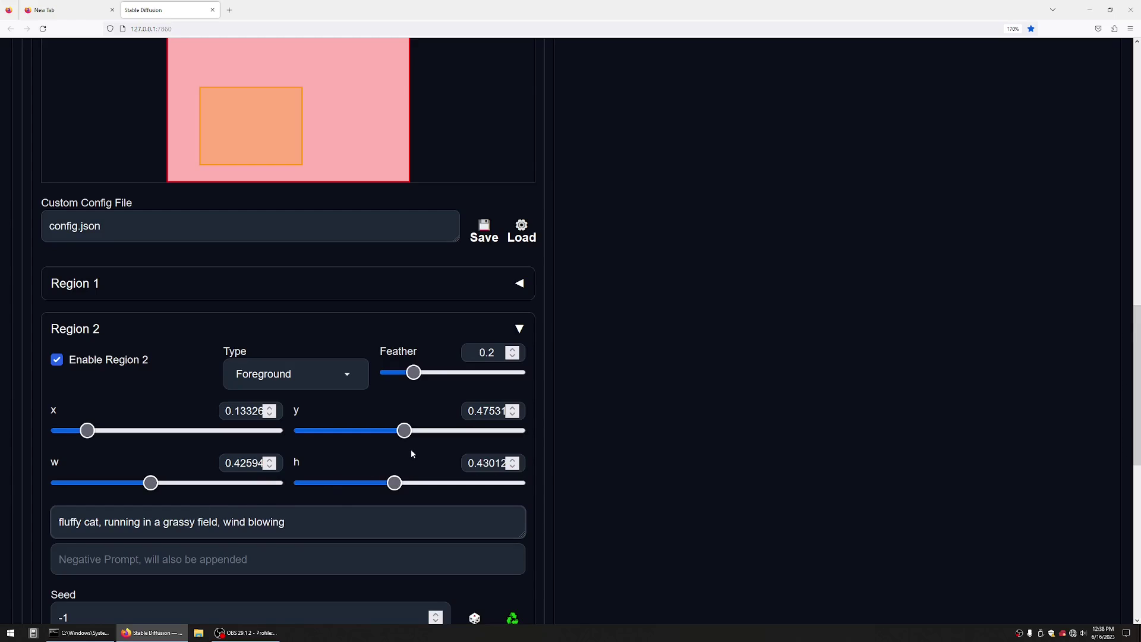
Collapse the Region 2 settings, then expand Region 3 and enable it on the canvas
{"action": "scroll", "coordinate": [411, 452], "scroll_direction": "up", "scroll_amount": 4}
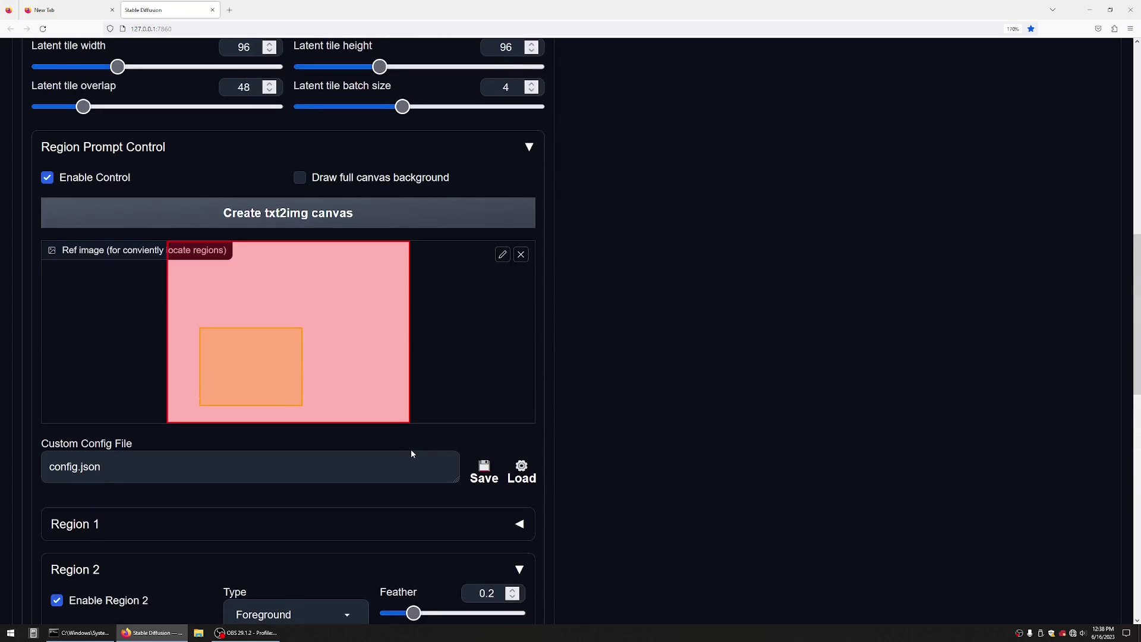
{"action": "scroll", "coordinate": [412, 453], "scroll_direction": "down", "scroll_amount": 1}
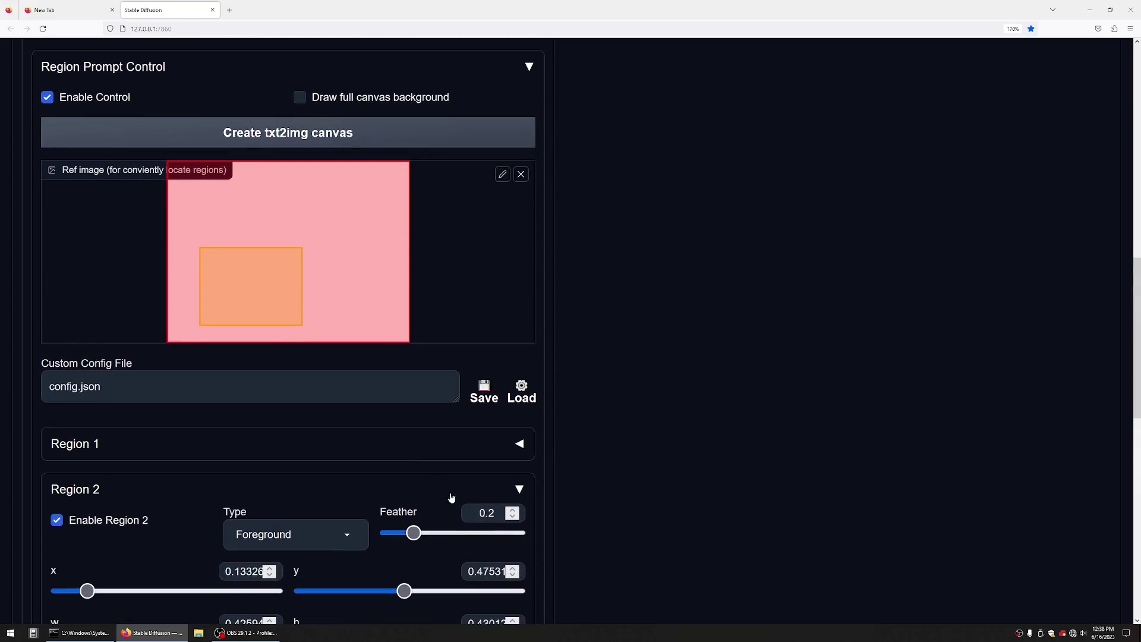
{"action": "left_click", "coordinate": [520, 490]}
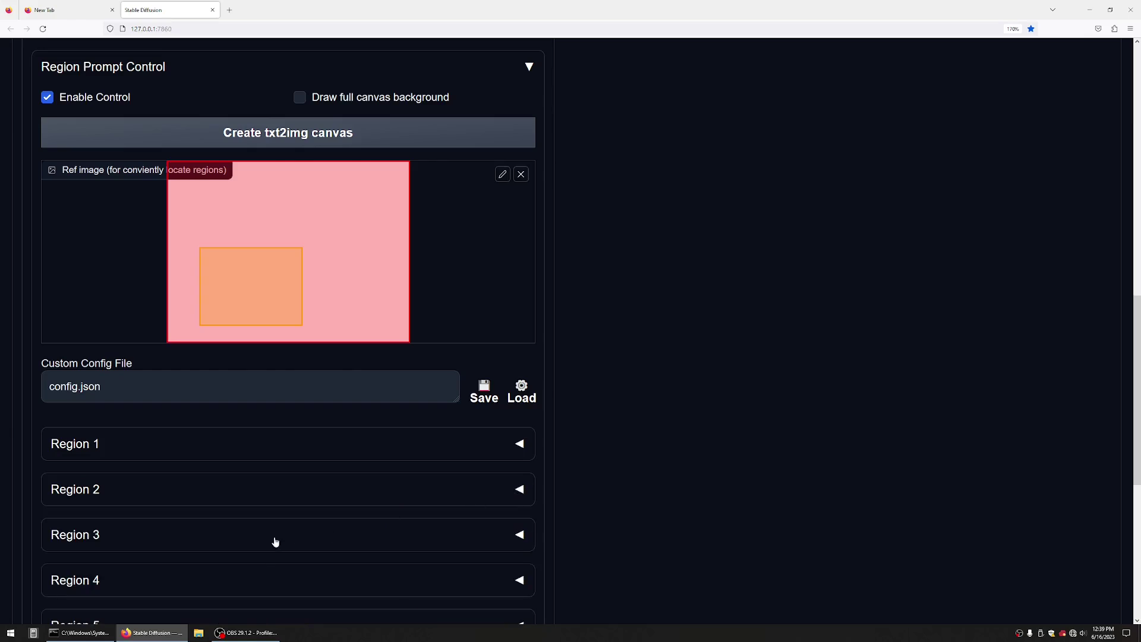
{"action": "left_click", "coordinate": [183, 539]}
{"action": "left_click", "coordinate": [83, 568]}
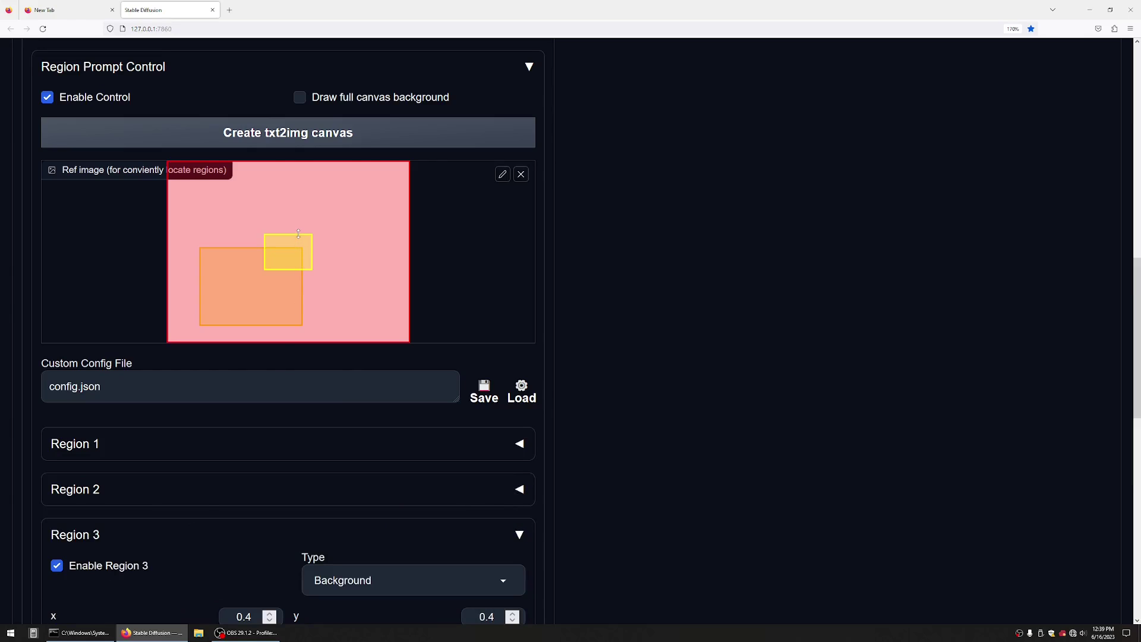
Shape Region 3 into a tall strip about 0.2 by 0.58 near the canvas's upper-left corner, and shift Region 2 slightly to the right
{"action": "left_click_drag", "start_coordinate": [298, 234], "coordinate": [241, 181]}
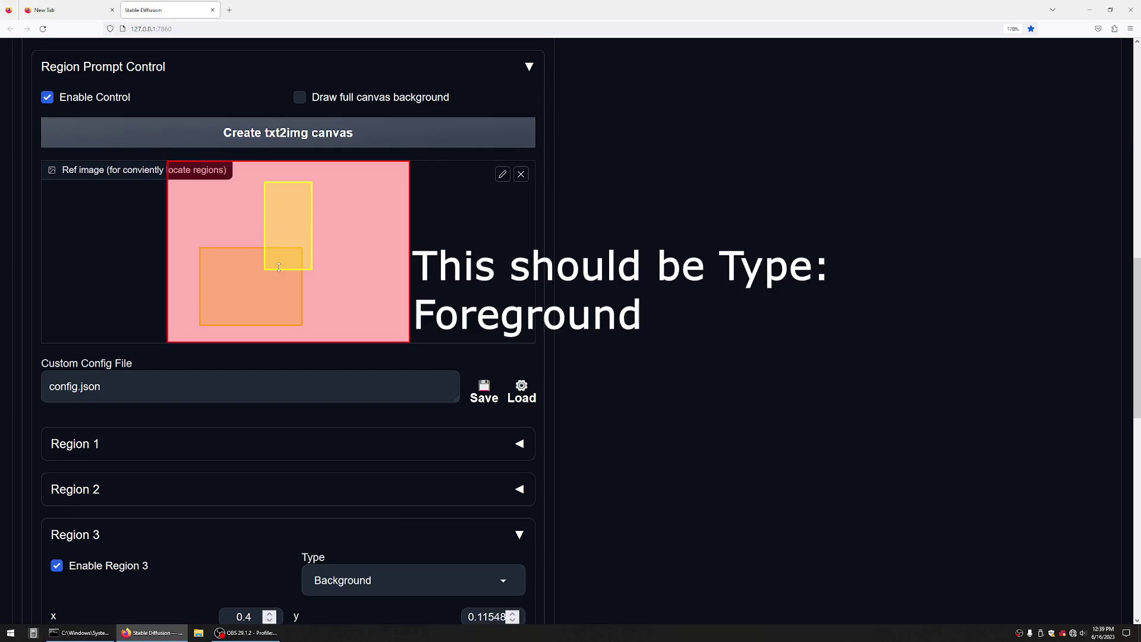
{"action": "left_click_drag", "start_coordinate": [281, 269], "coordinate": [282, 325]}
{"action": "left_click_drag", "start_coordinate": [298, 234], "coordinate": [209, 225]}
{"action": "left_click_drag", "start_coordinate": [196, 322], "coordinate": [253, 286]}
Give Region 3 the prompt "tree trunk, highly detailed, in a grassy field, close up"
{"action": "scroll", "coordinate": [127, 476], "scroll_direction": "down", "scroll_amount": 3}
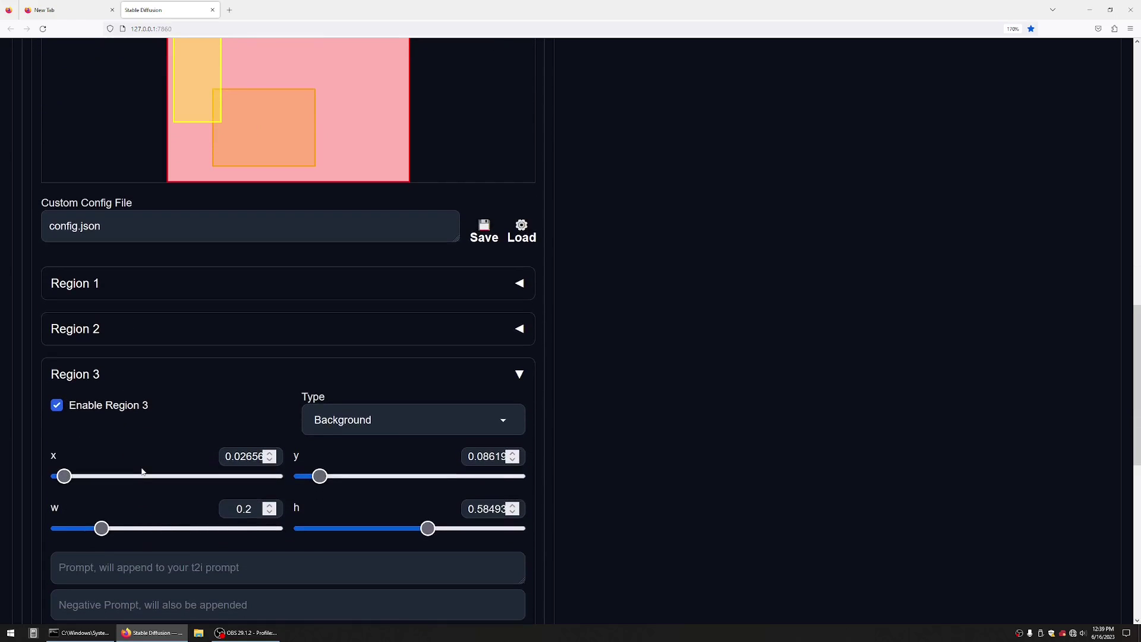
{"action": "left_click", "coordinate": [125, 562]}
{"action": "type", "text": "tree "}
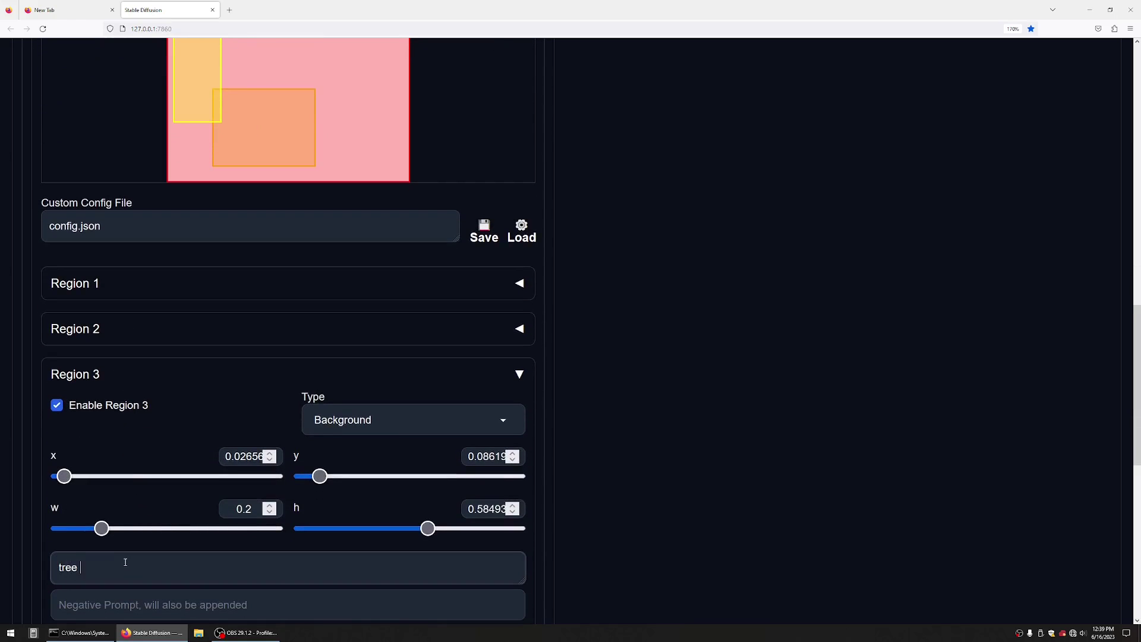
{"action": "type", "text": "trunk, highly detailed, in a grassy field"}
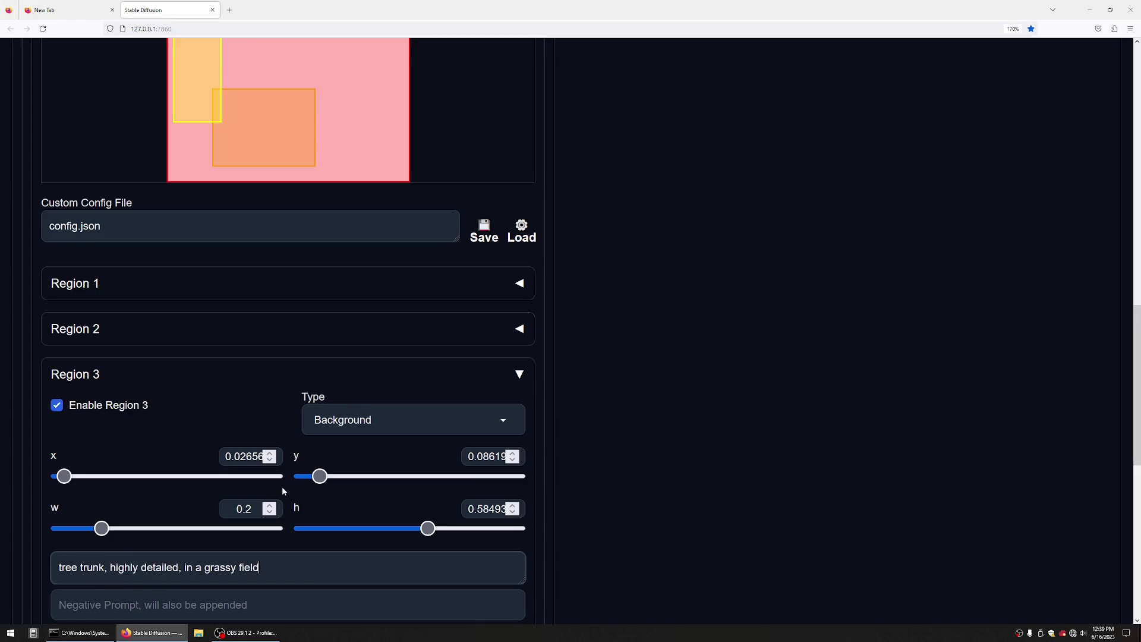
{"action": "scroll", "coordinate": [283, 491], "scroll_direction": "up", "scroll_amount": 4}
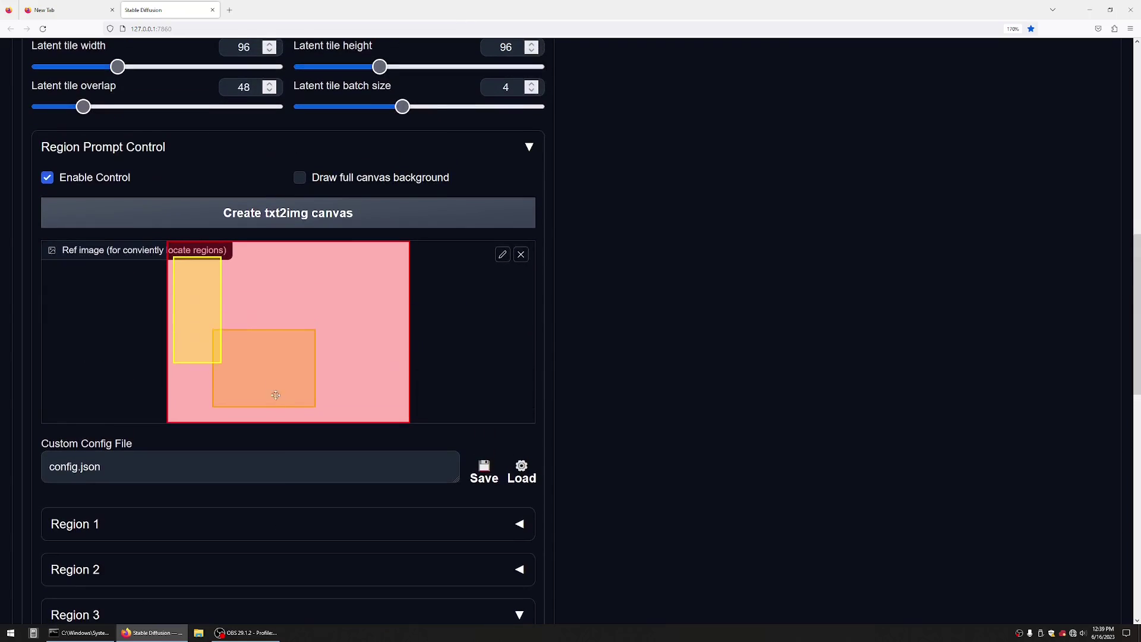
{"action": "scroll", "coordinate": [201, 508], "scroll_direction": "down", "scroll_amount": 4}
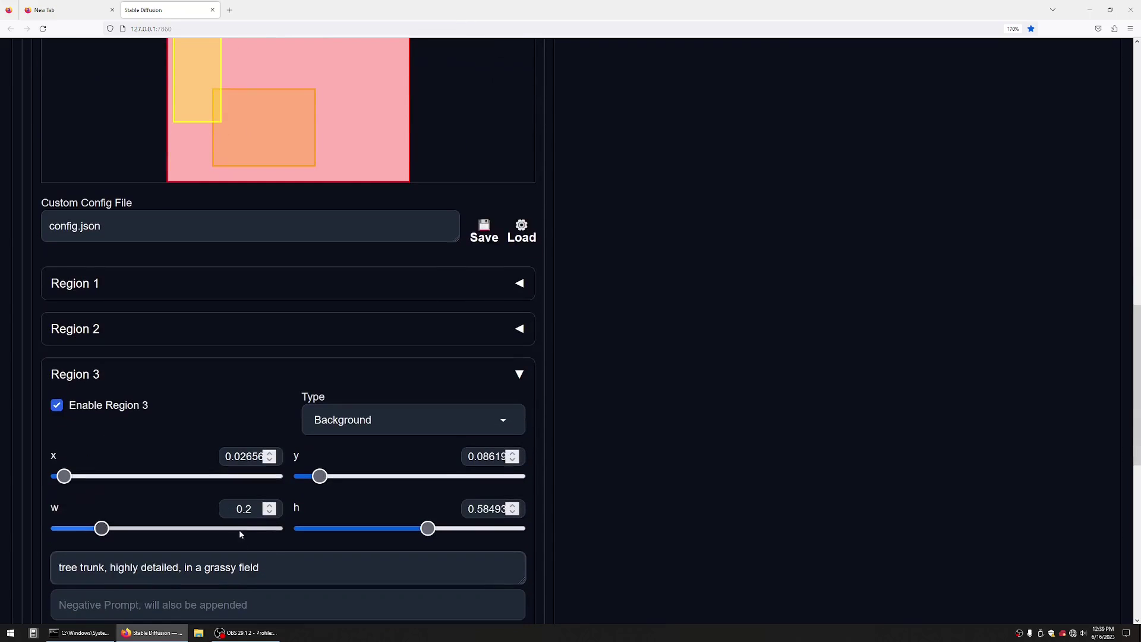
{"action": "type", "text": ", close up"}
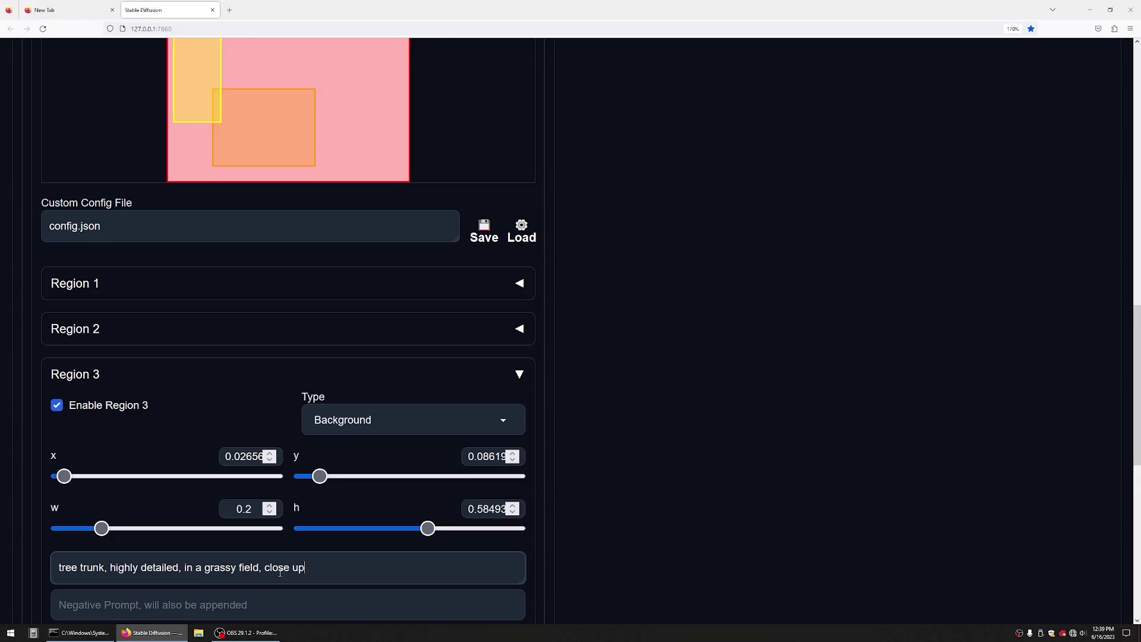
{"action": "scroll", "coordinate": [319, 483], "scroll_direction": "up", "scroll_amount": 4}
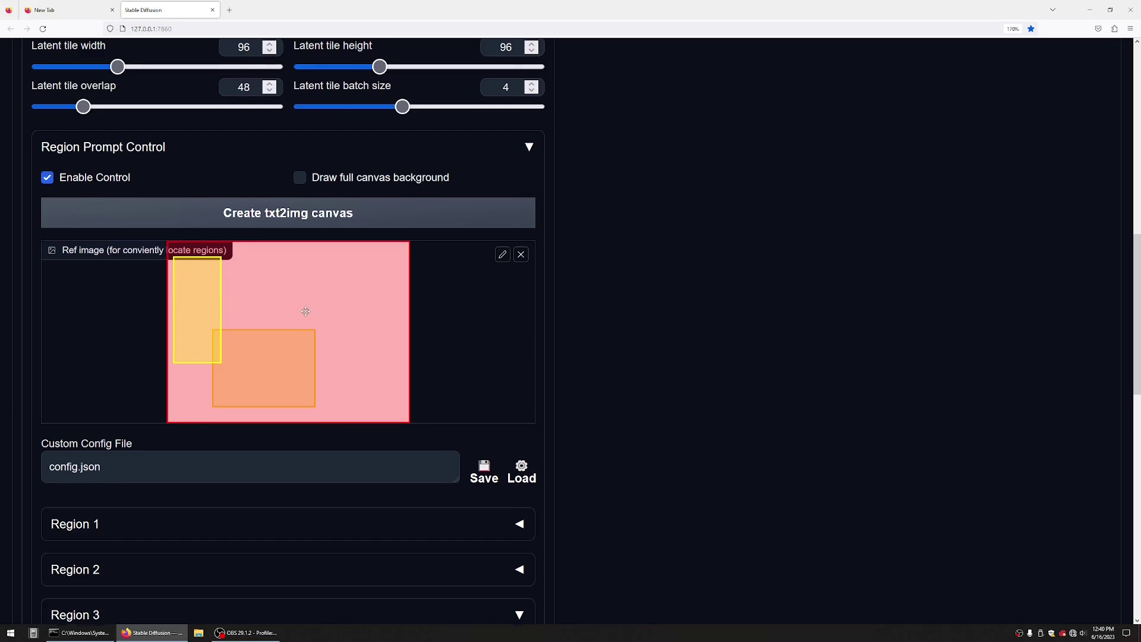
{"action": "scroll", "coordinate": [306, 311], "scroll_direction": "down", "scroll_amount": 4}
{"action": "scroll", "coordinate": [306, 315], "scroll_direction": "up", "scroll_amount": 2}
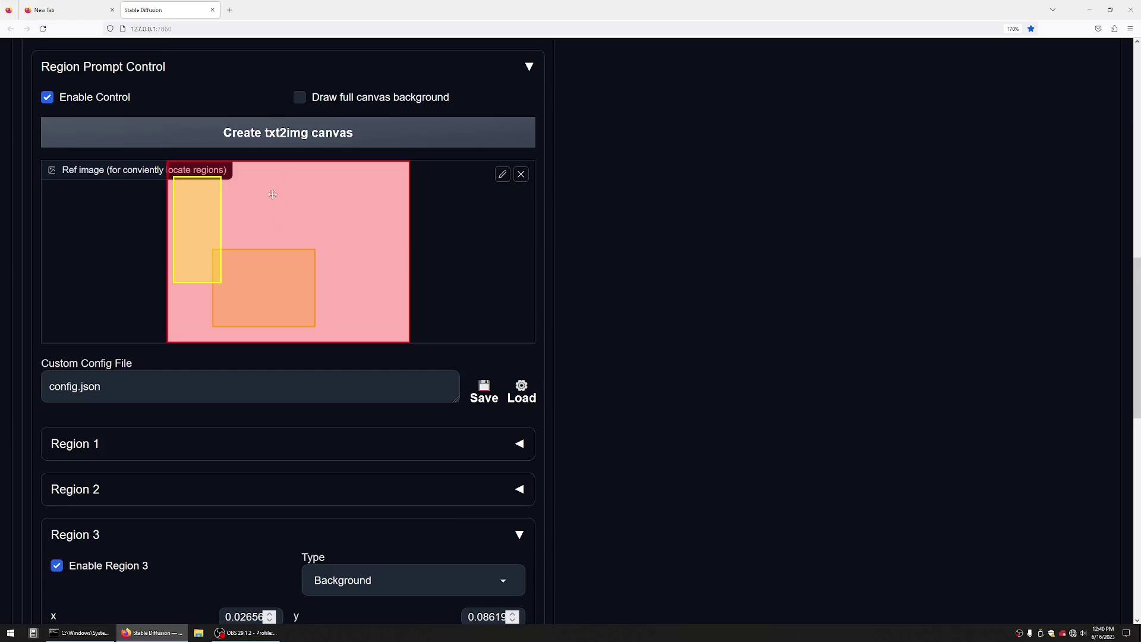
{"action": "scroll", "coordinate": [307, 429], "scroll_direction": "down", "scroll_amount": 5}
{"action": "scroll", "coordinate": [307, 430], "scroll_direction": "up", "scroll_amount": 4}
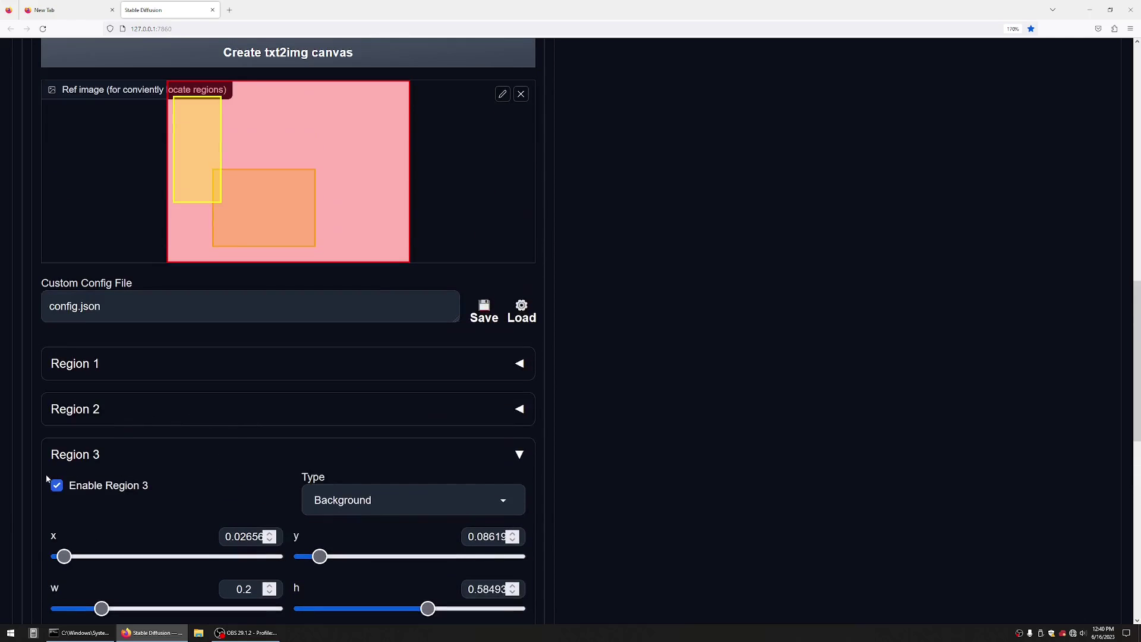
Collapse the Region 3 settings, set the batch count to 3 and generate the images
{"action": "left_click", "coordinate": [520, 455]}
{"action": "scroll", "coordinate": [551, 443], "scroll_direction": "up", "scroll_amount": 5}
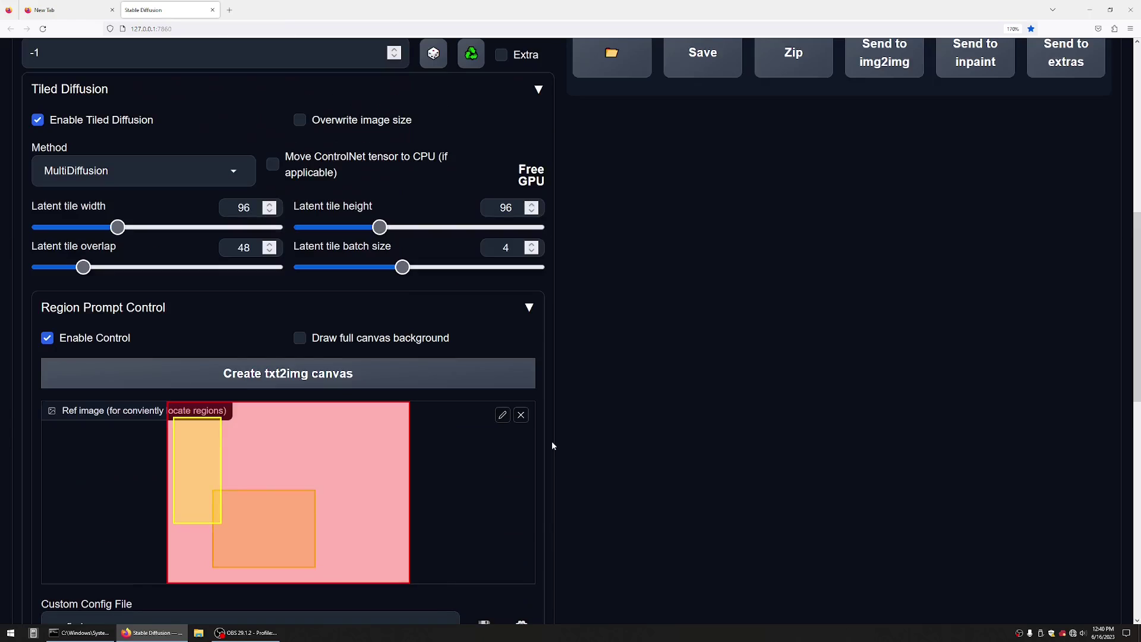
{"action": "scroll", "coordinate": [357, 375], "scroll_direction": "up", "scroll_amount": 4}
{"action": "scroll", "coordinate": [374, 330], "scroll_direction": "up", "scroll_amount": 4}
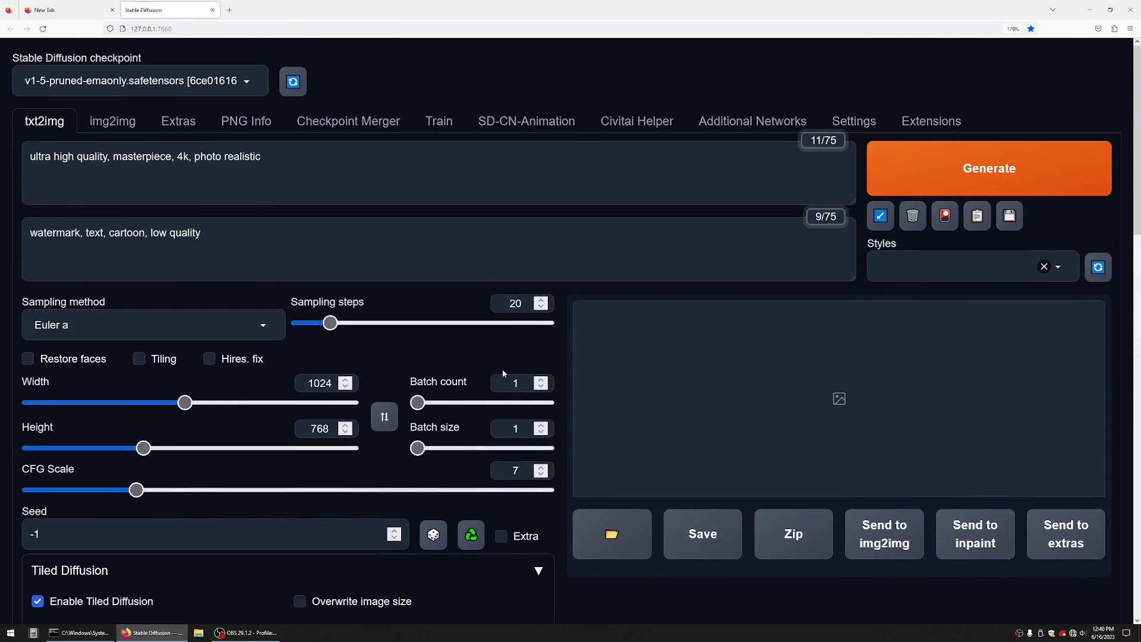
{"action": "left_click", "coordinate": [541, 378]}
{"action": "left_click", "coordinate": [541, 379]}
{"action": "left_click", "coordinate": [968, 168]}
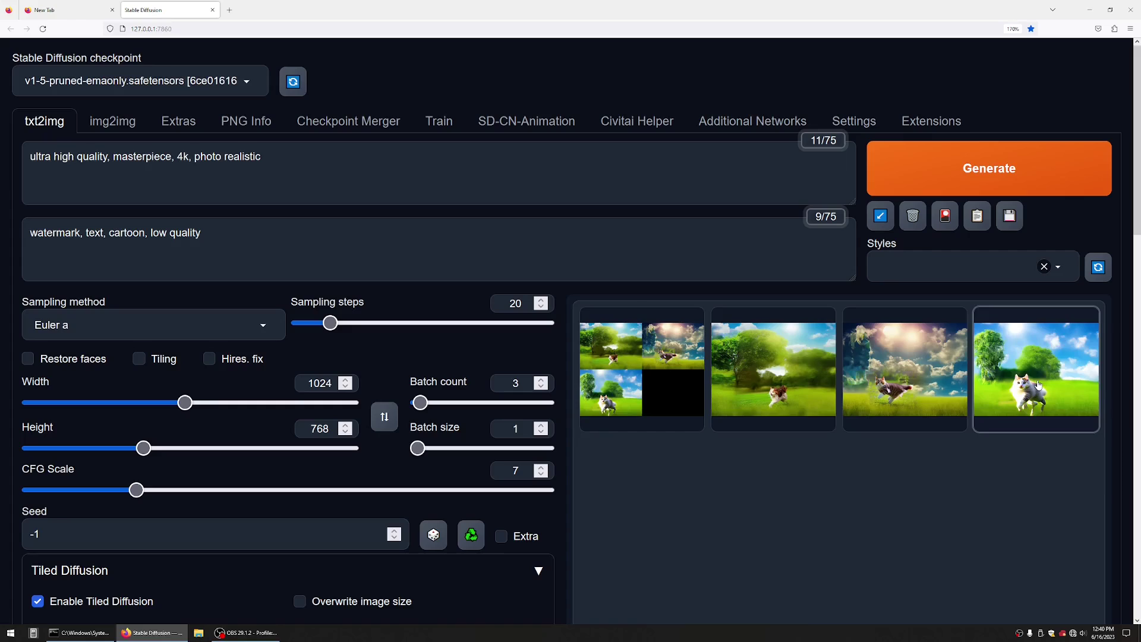
Enlarge the last image of the generated batch to inspect it, then return to the region settings
{"action": "left_click", "coordinate": [1038, 388]}
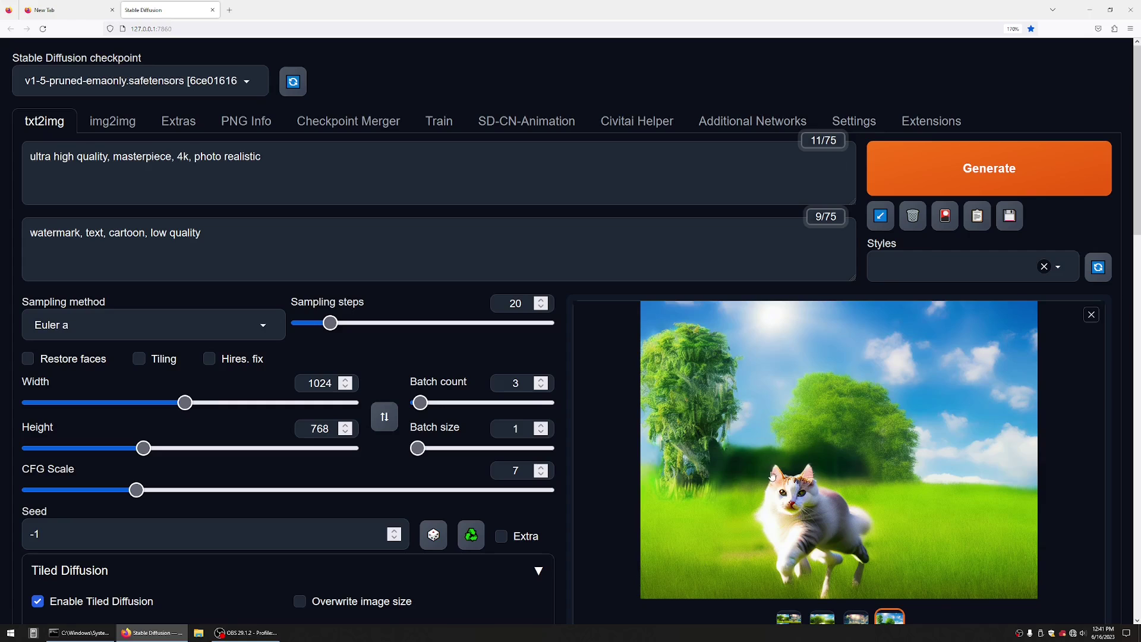
{"action": "scroll", "coordinate": [786, 529], "scroll_direction": "down", "scroll_amount": 2}
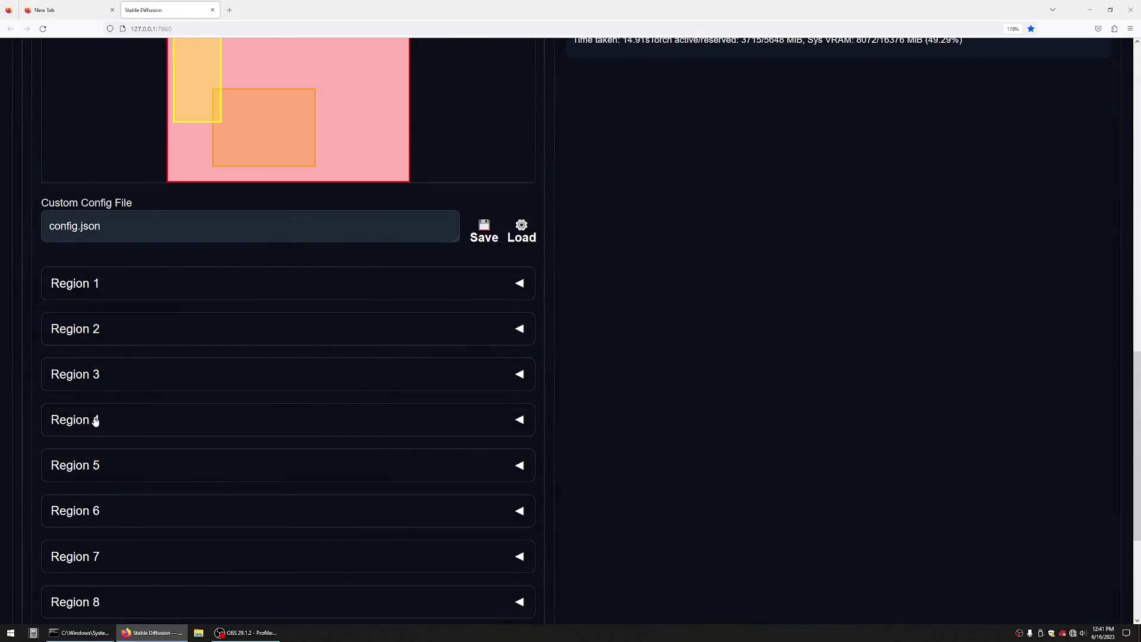
Enable Region 4, place it in the right part of the canvas and enlarge it to about 0.27 by 0.41
{"action": "left_click", "coordinate": [91, 421]}
{"action": "left_click", "coordinate": [57, 450]}
{"action": "scroll", "coordinate": [332, 178], "scroll_direction": "up", "scroll_amount": 3}
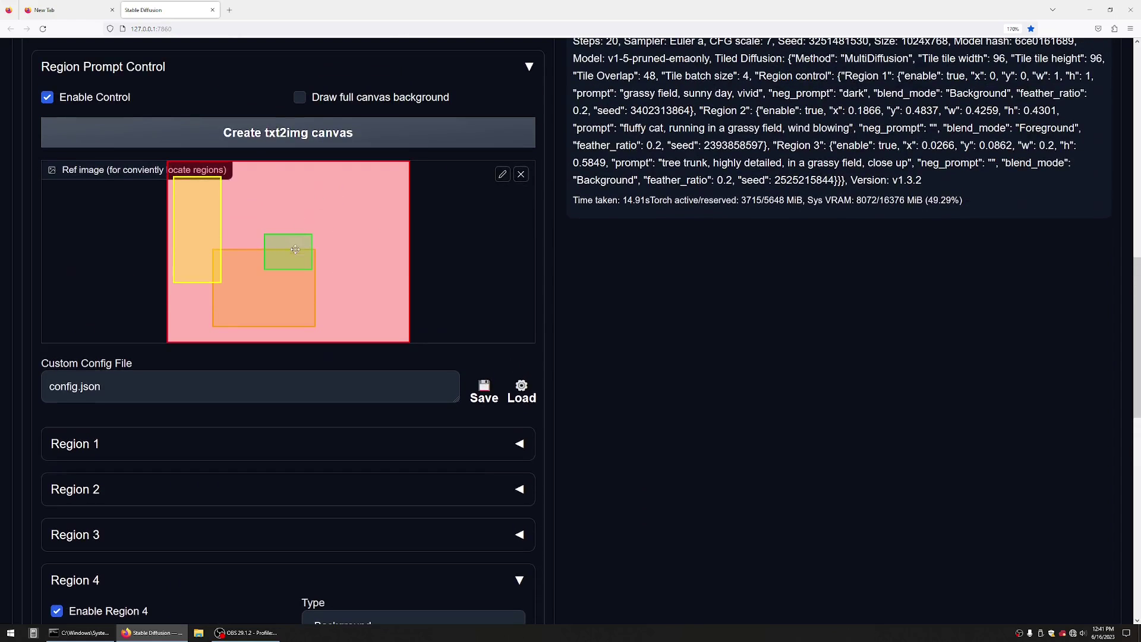
{"action": "left_click_drag", "start_coordinate": [296, 249], "coordinate": [358, 208]}
{"action": "scroll", "coordinate": [358, 208], "scroll_direction": "up", "scroll_amount": 4}
{"action": "left_click_drag", "start_coordinate": [358, 479], "coordinate": [333, 447]}
{"action": "scroll", "coordinate": [351, 469], "scroll_direction": "down", "scroll_amount": 5}
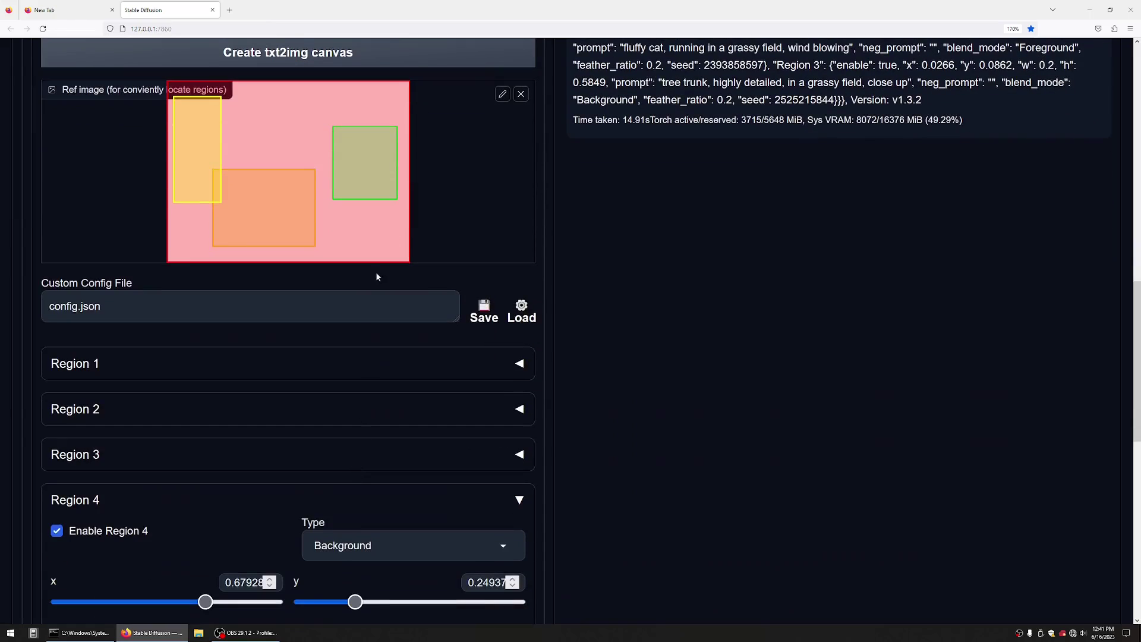
Give Region 4 the prompt "fluffy cat, sitting in a grassy field, close up"
{"action": "scroll", "coordinate": [392, 280], "scroll_direction": "down", "scroll_amount": 5}
{"action": "left_click", "coordinate": [243, 382]}
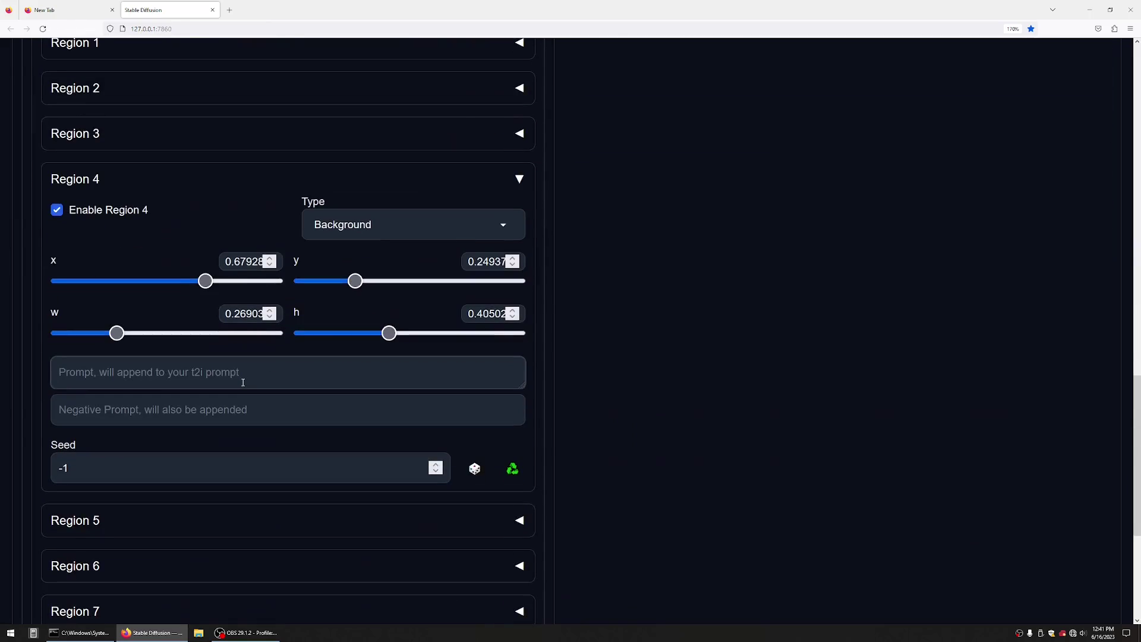
{"action": "type", "text": "flu"}
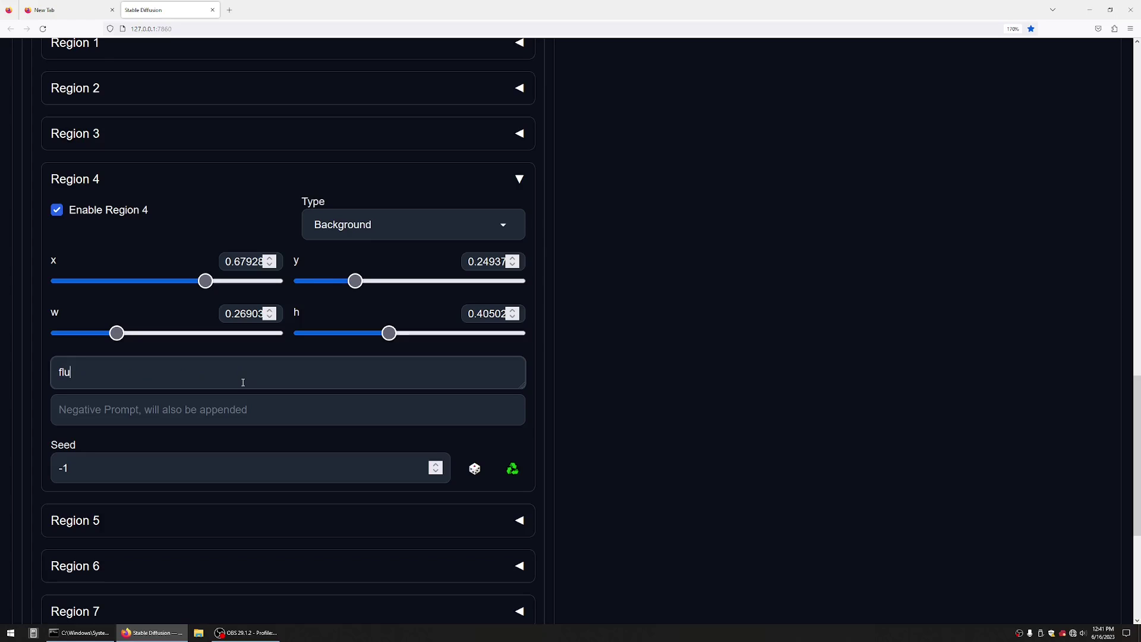
{"action": "type", "text": "ffy cat, sitting in a grassy field, c"}
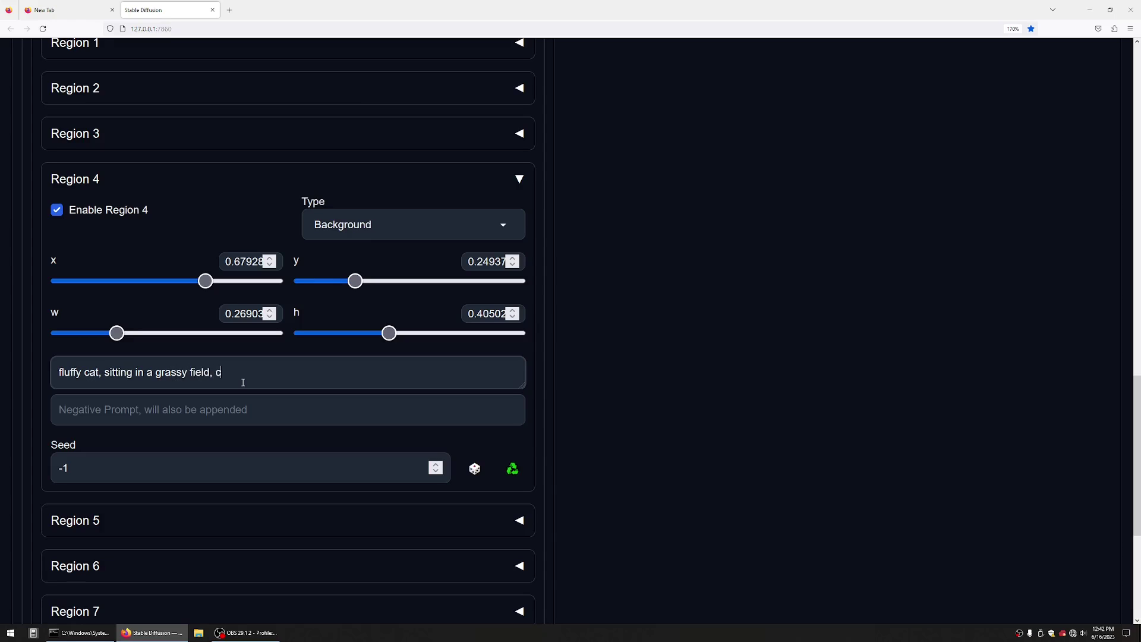
{"action": "type", "text": "lose up"}
Make Region 4 a Foreground region with a feather of 0.2
{"action": "left_click", "coordinate": [385, 233]}
{"action": "left_click", "coordinate": [340, 248]}
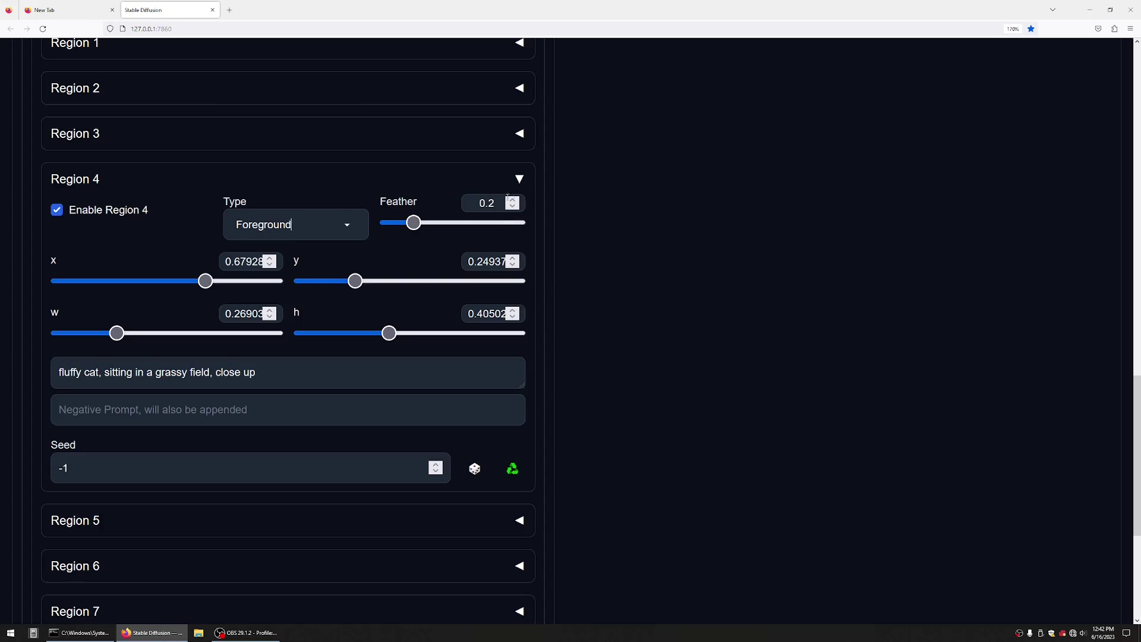
{"action": "scroll", "coordinate": [504, 203], "scroll_direction": "up", "scroll_amount": 2}
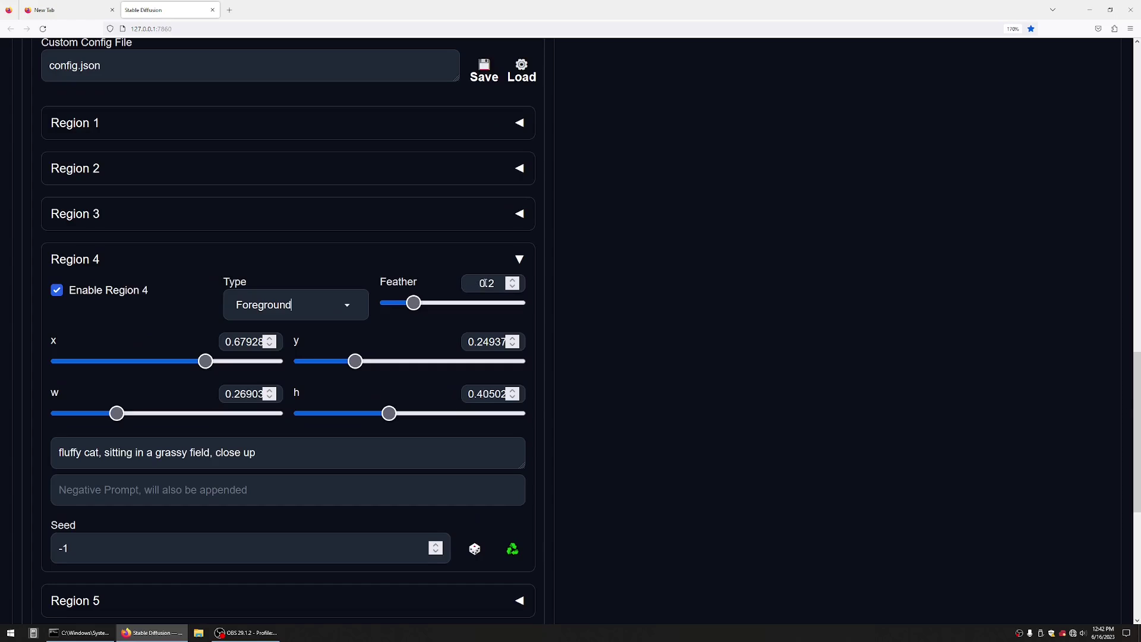
{"action": "scroll", "coordinate": [492, 288], "scroll_direction": "up", "scroll_amount": 2}
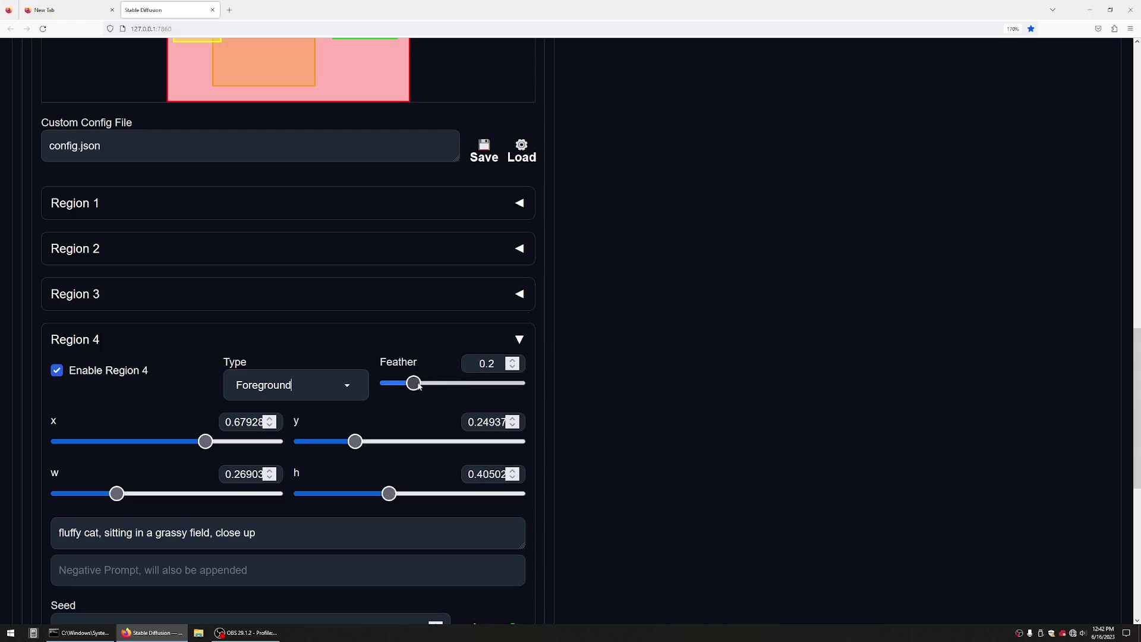
{"action": "mouse_move", "coordinate": [417, 386]}
{"action": "left_mouse_down"}
{"action": "mouse_move", "coordinate": [581, 384]}
{"action": "mouse_move", "coordinate": [415, 381]}
{"action": "left_mouse_up"}
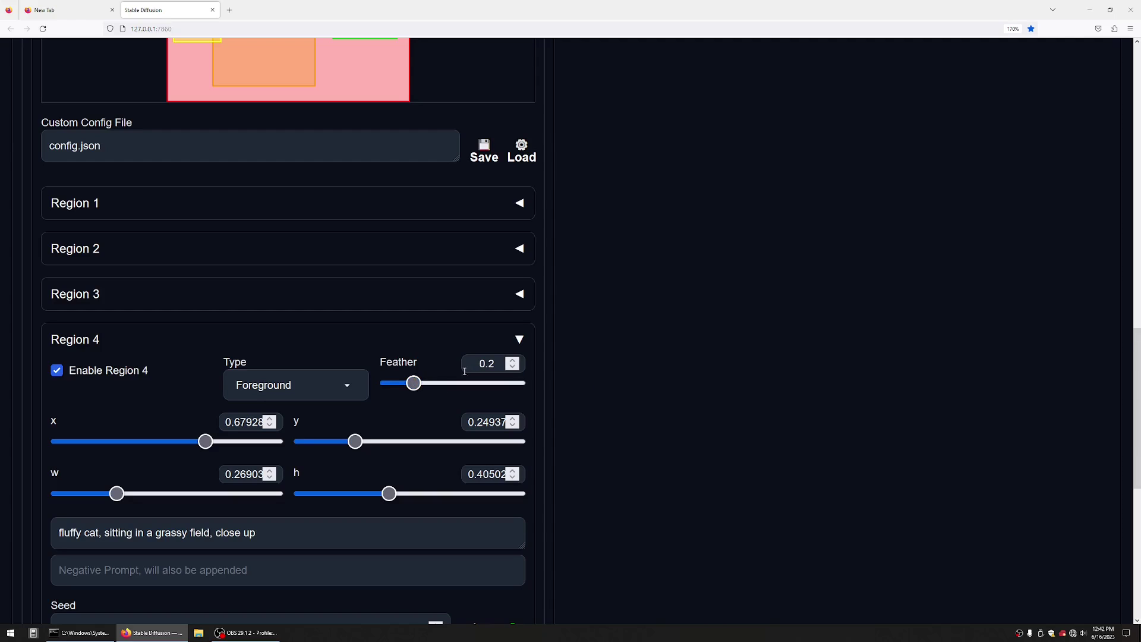
Expand the settings of Regions 3, 2 and 1, and generate a batch of images with all four regions
{"action": "left_click", "coordinate": [518, 298]}
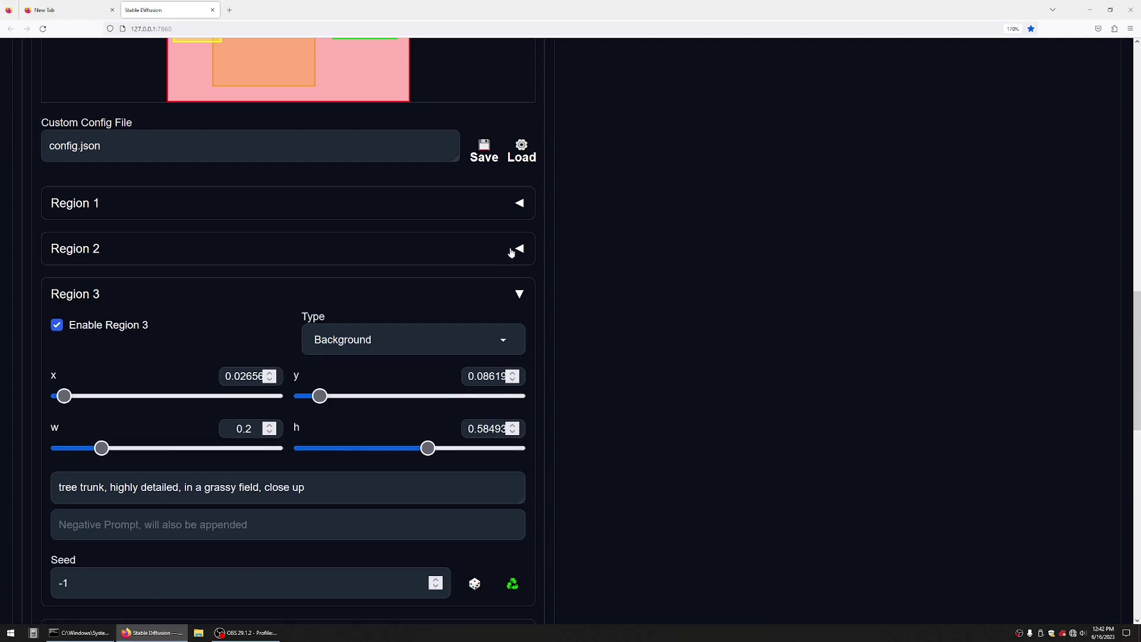
{"action": "left_click", "coordinate": [512, 252]}
{"action": "left_click", "coordinate": [519, 203]}
{"action": "scroll", "coordinate": [579, 279], "scroll_direction": "up", "scroll_amount": 10}
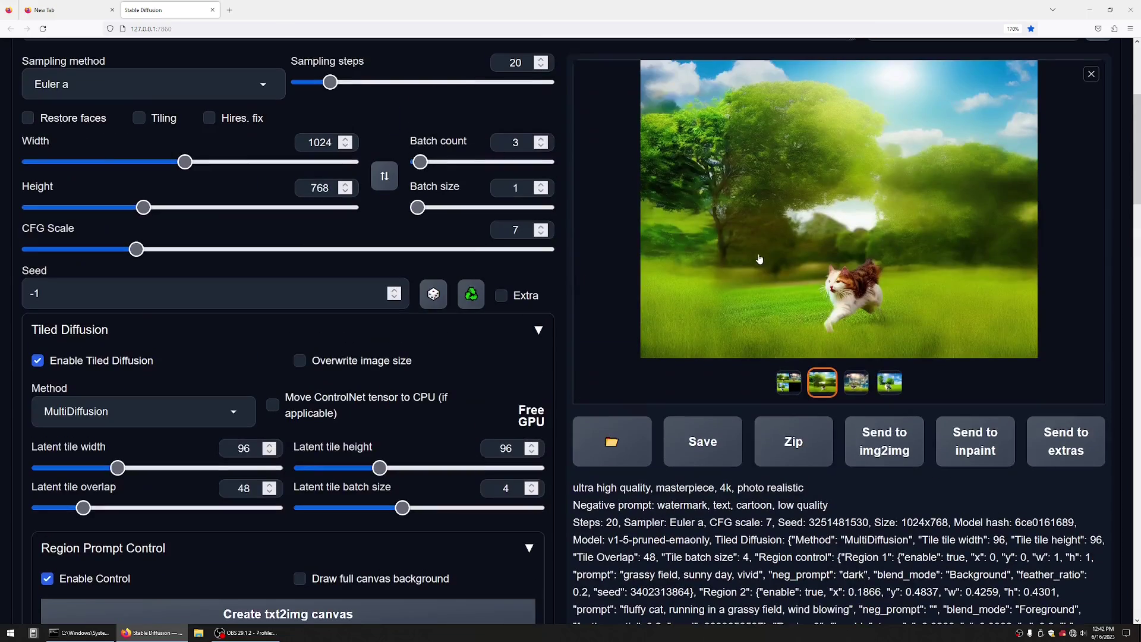
{"action": "scroll", "coordinate": [764, 259], "scroll_direction": "up", "scroll_amount": 4}
{"action": "left_click", "coordinate": [987, 173]}
Compare the first and last images of the new batch for how the two cats are placed
{"action": "scroll", "coordinate": [1131, 499], "scroll_direction": "down", "scroll_amount": 1}
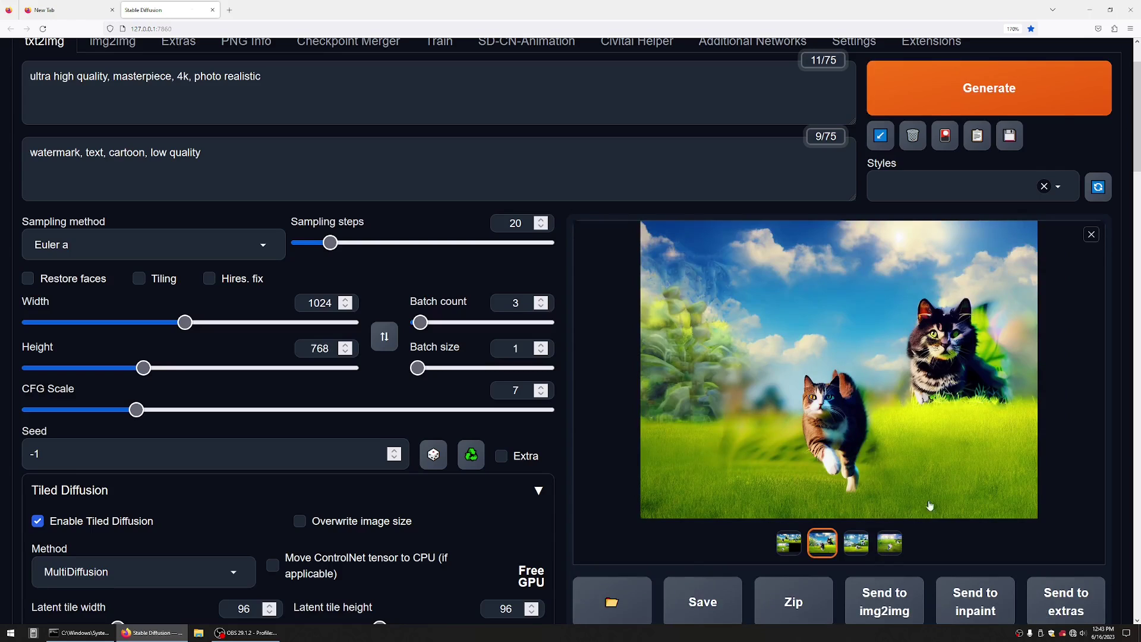
{"action": "left_click", "coordinate": [892, 551]}
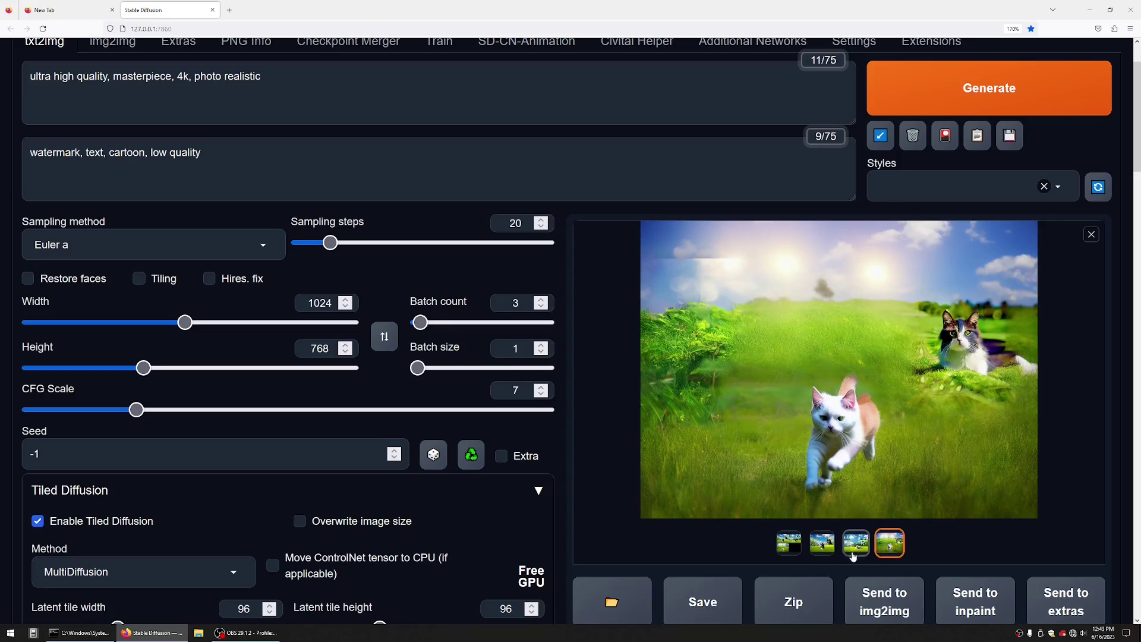
{"action": "left_click", "coordinate": [823, 542]}
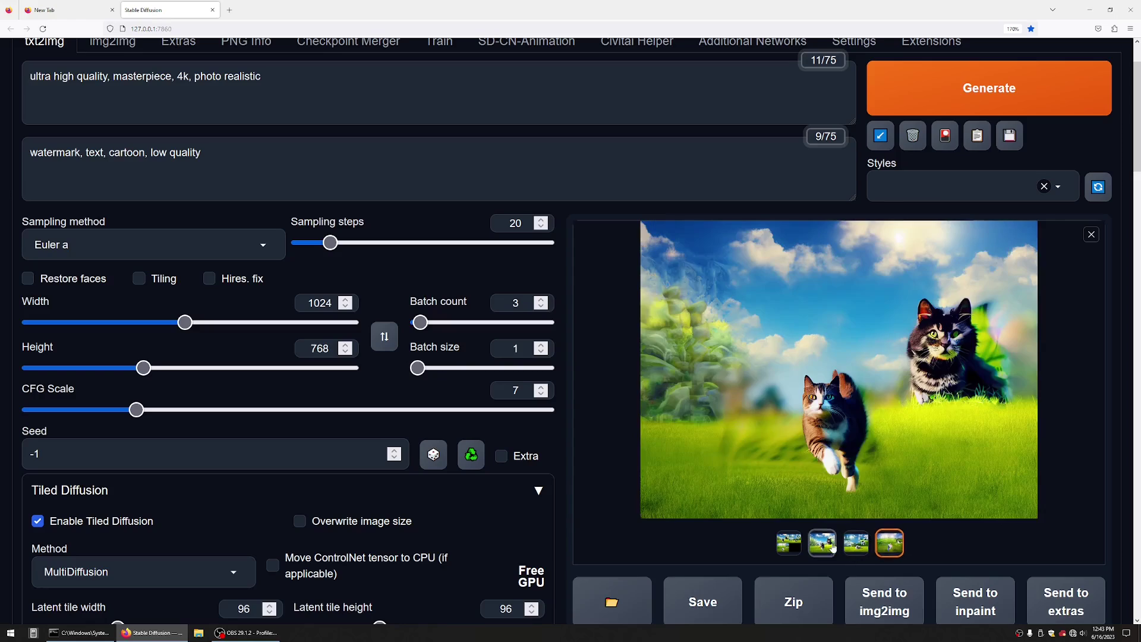
{"action": "left_click", "coordinate": [886, 545]}
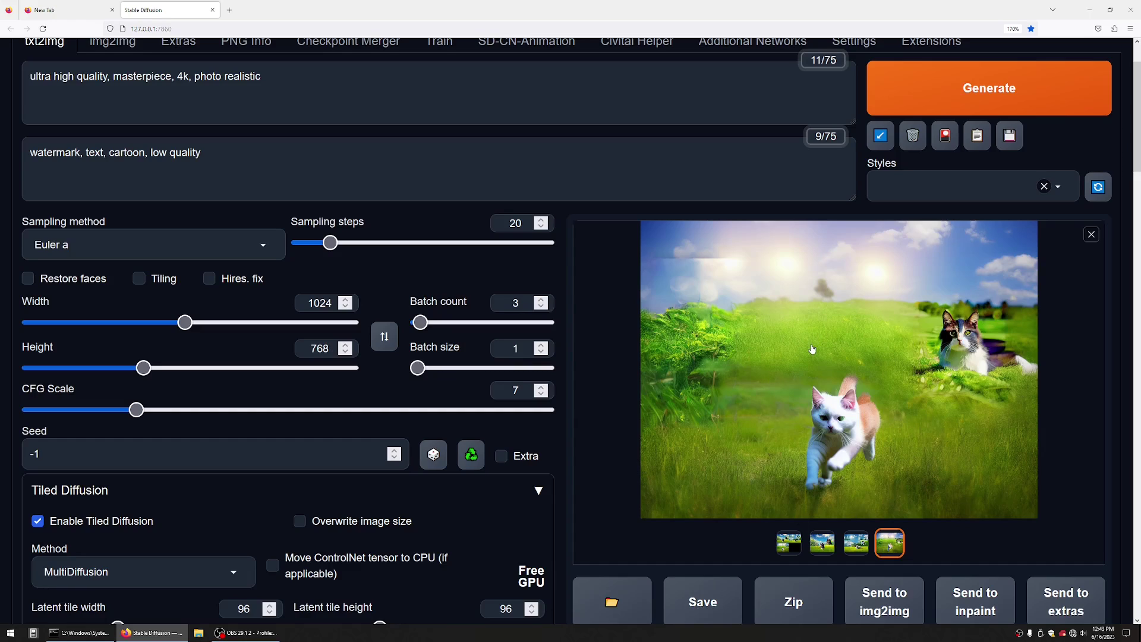
Review the region seeds and prompts, the region layout and the main prompts against the generated image
{"action": "scroll", "coordinate": [367, 416], "scroll_direction": "down", "scroll_amount": 5}
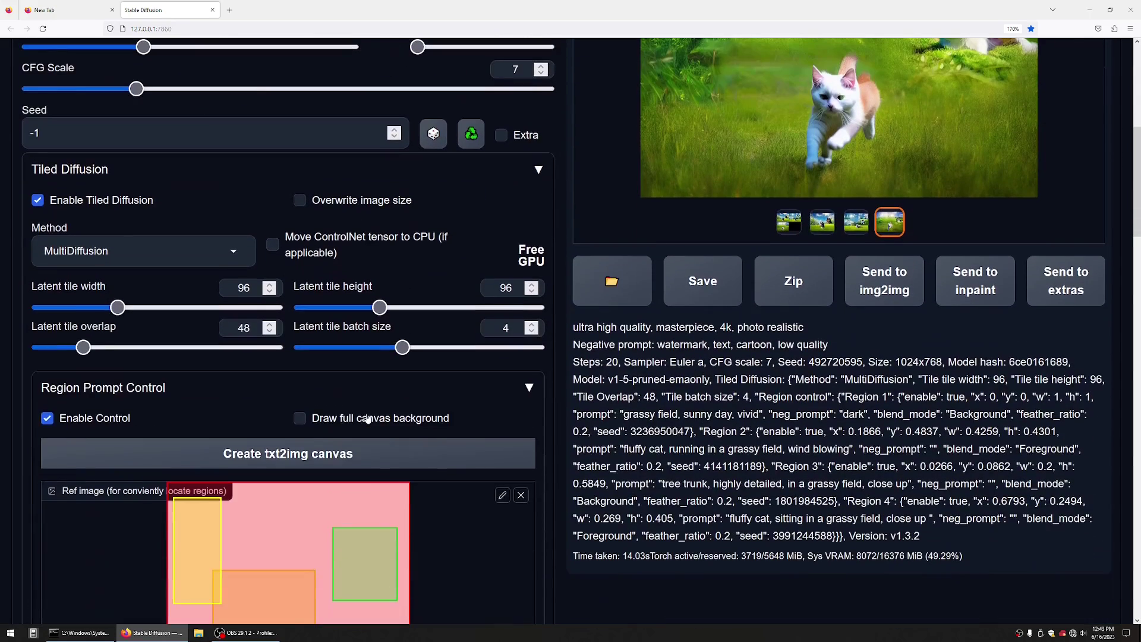
{"action": "scroll", "coordinate": [368, 418], "scroll_direction": "down", "scroll_amount": 9}
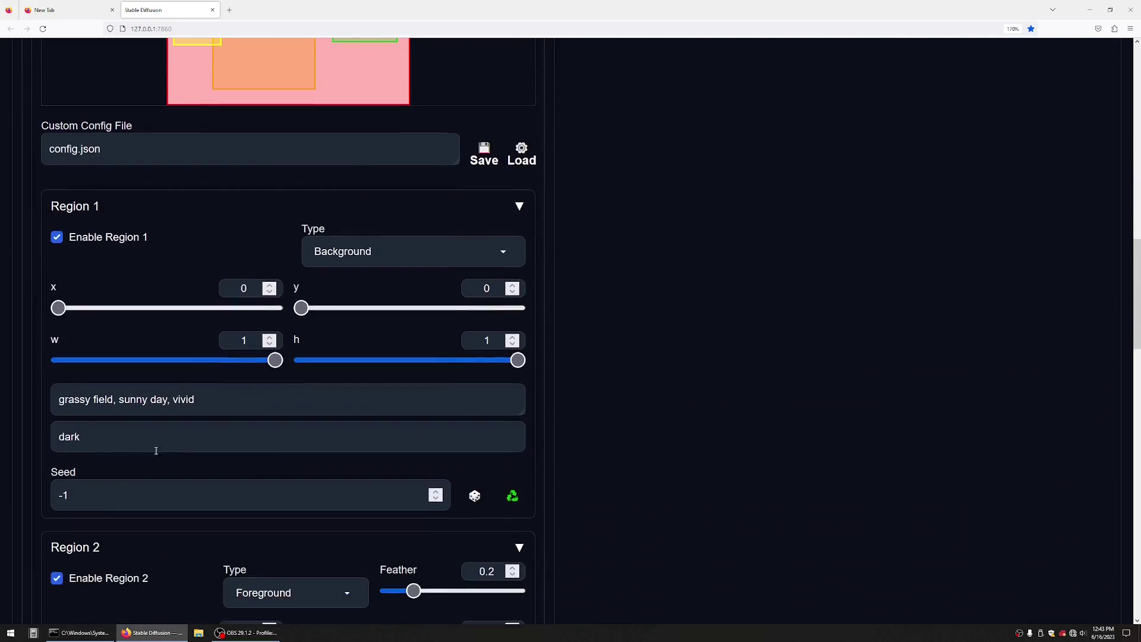
{"action": "left_click_drag", "start_coordinate": [86, 497], "coordinate": [34, 494]}
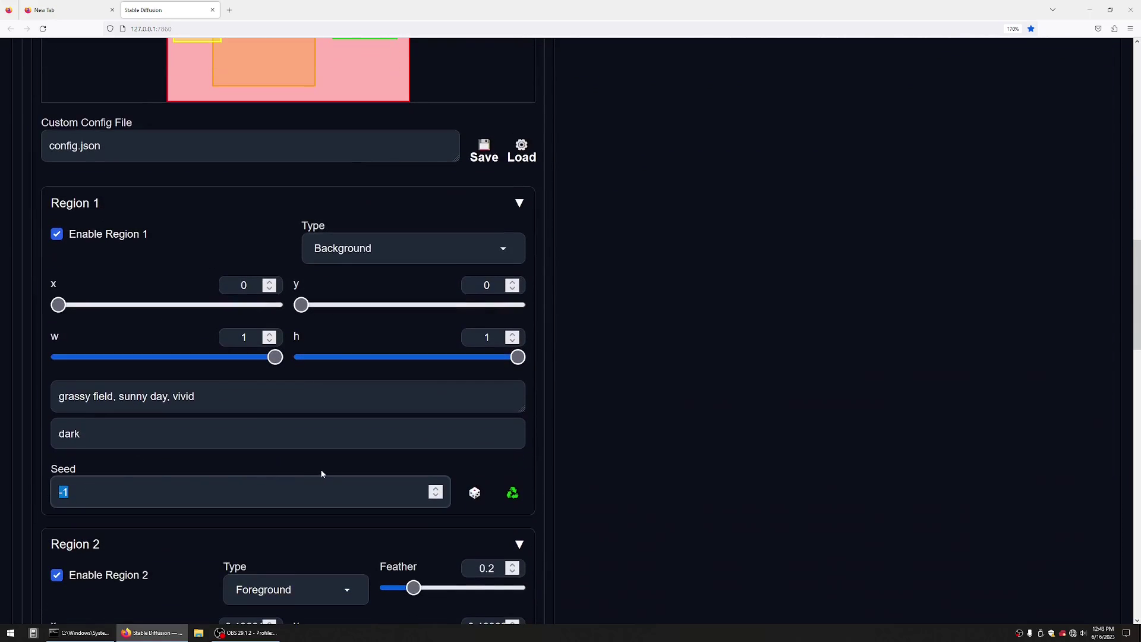
{"action": "left_click", "coordinate": [210, 399]}
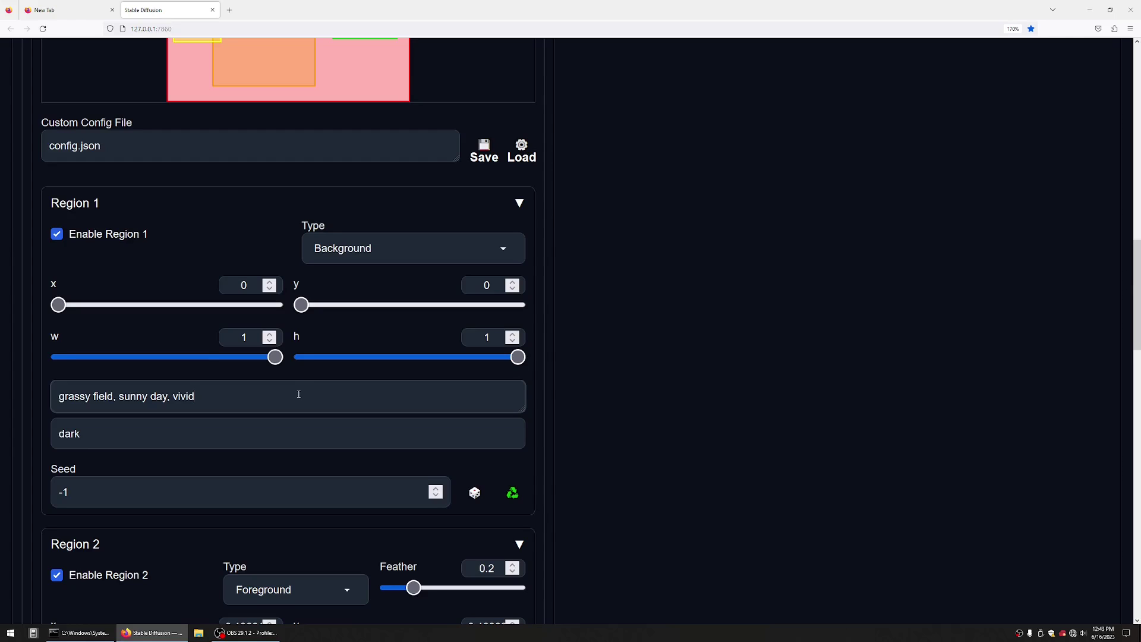
{"action": "scroll", "coordinate": [242, 396], "scroll_direction": "down", "scroll_amount": 6}
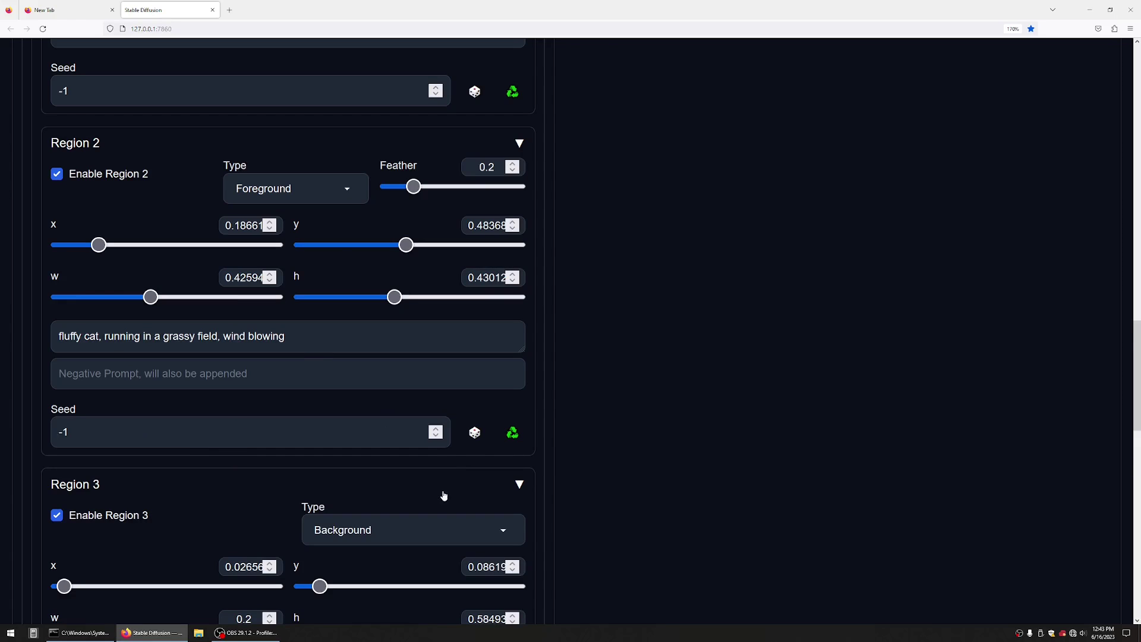
{"action": "scroll", "coordinate": [440, 500], "scroll_direction": "up", "scroll_amount": 14}
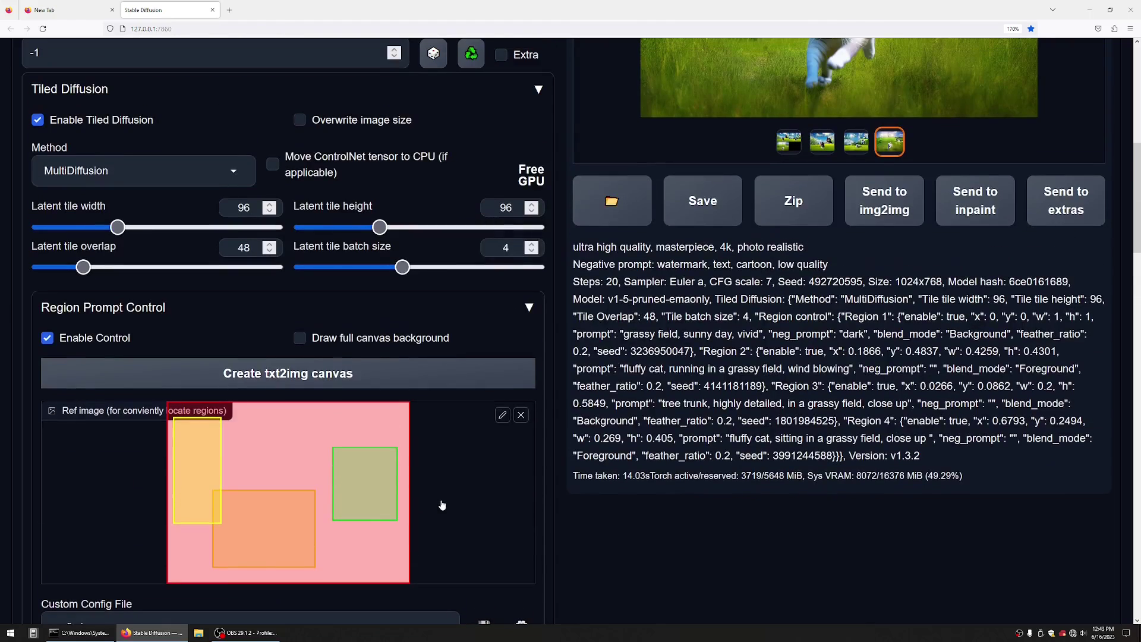
{"action": "scroll", "coordinate": [442, 505], "scroll_direction": "up", "scroll_amount": 4}
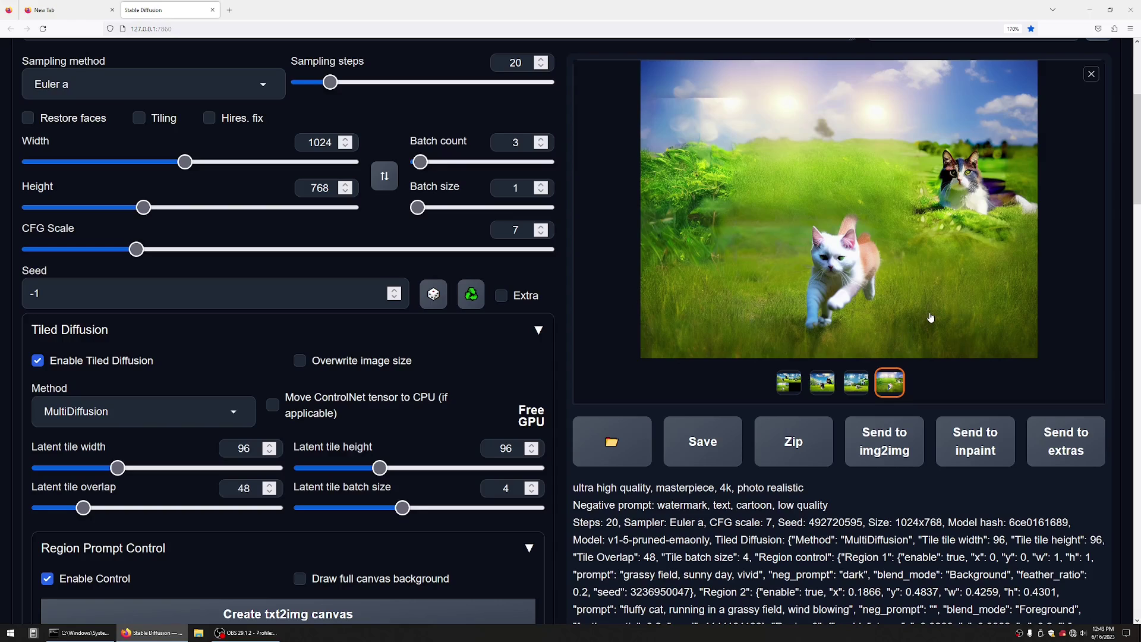
{"action": "scroll", "coordinate": [376, 265], "scroll_direction": "up", "scroll_amount": 5}
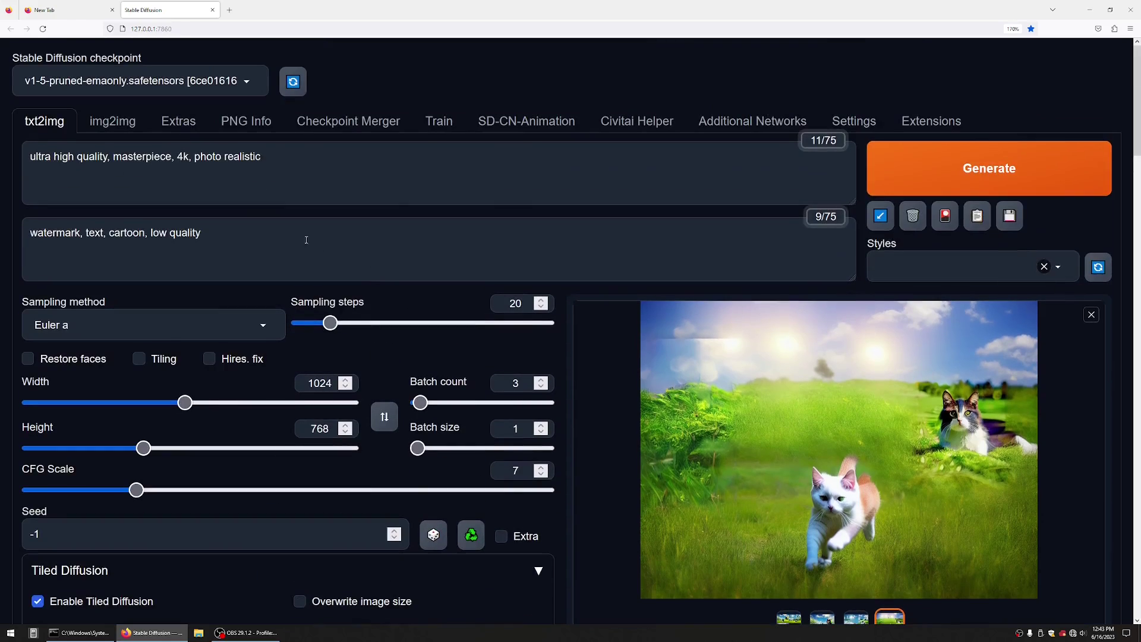
{"action": "scroll", "coordinate": [304, 205], "scroll_direction": "down", "scroll_amount": 4}
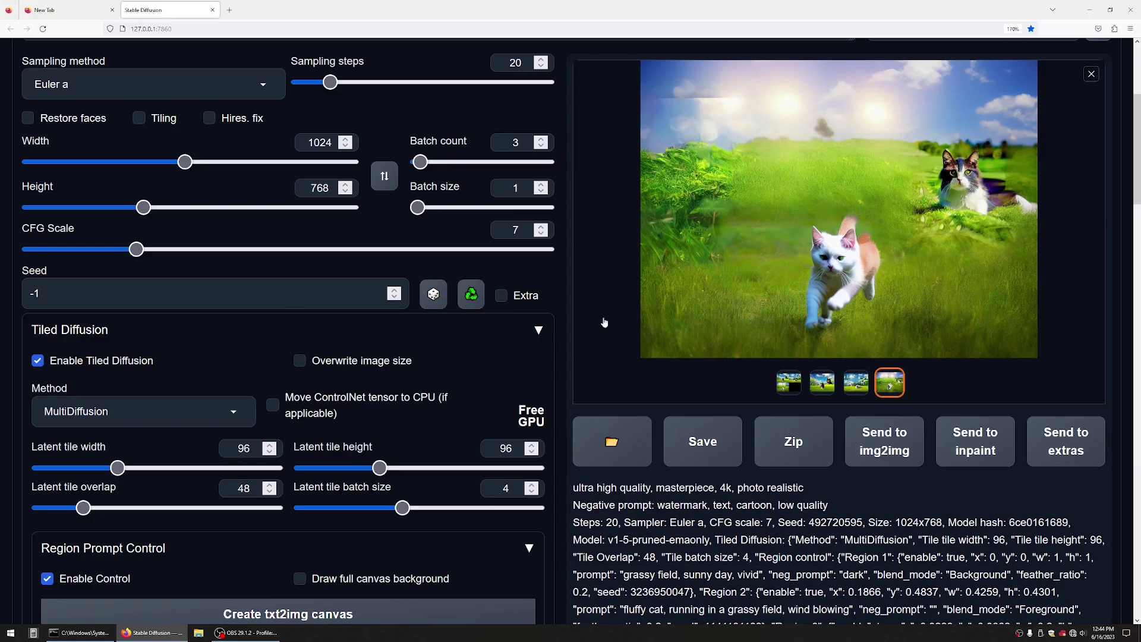
Rearrange the canvas with Region 2 at the upper left, Region 3 on the right side and Region 4 in the lower middle
{"action": "scroll", "coordinate": [390, 445], "scroll_direction": "down", "scroll_amount": 8}
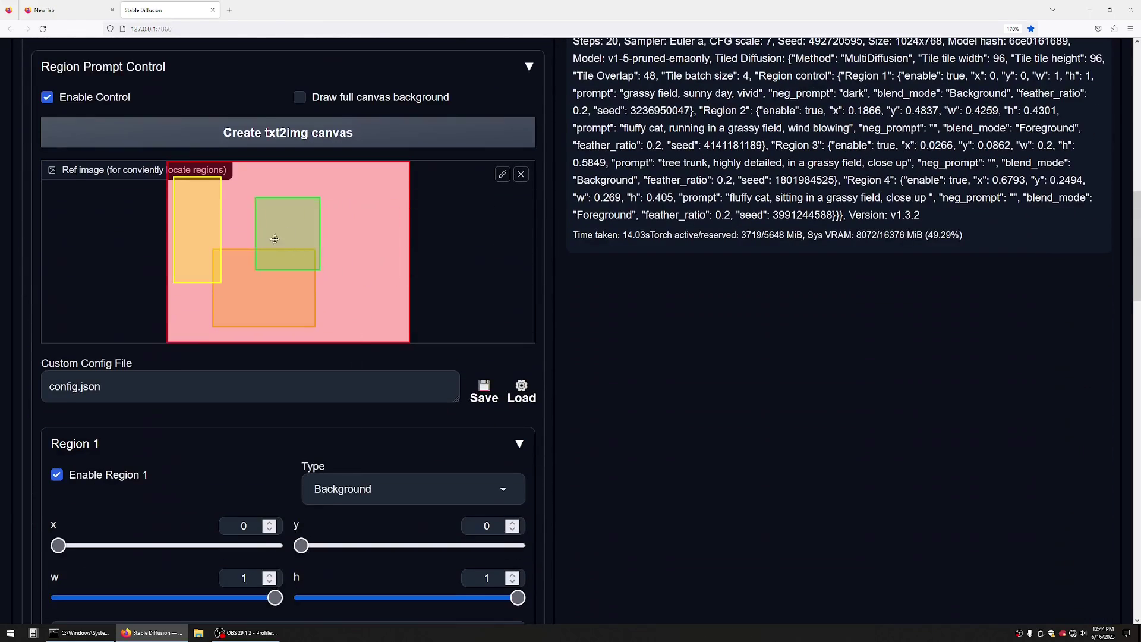
{"action": "left_click_drag", "start_coordinate": [272, 238], "coordinate": [250, 228]}
{"action": "left_click_drag", "start_coordinate": [250, 297], "coordinate": [325, 301]}
{"action": "left_click_drag", "start_coordinate": [209, 252], "coordinate": [388, 237]}
{"action": "left_click_drag", "start_coordinate": [271, 243], "coordinate": [232, 253]}
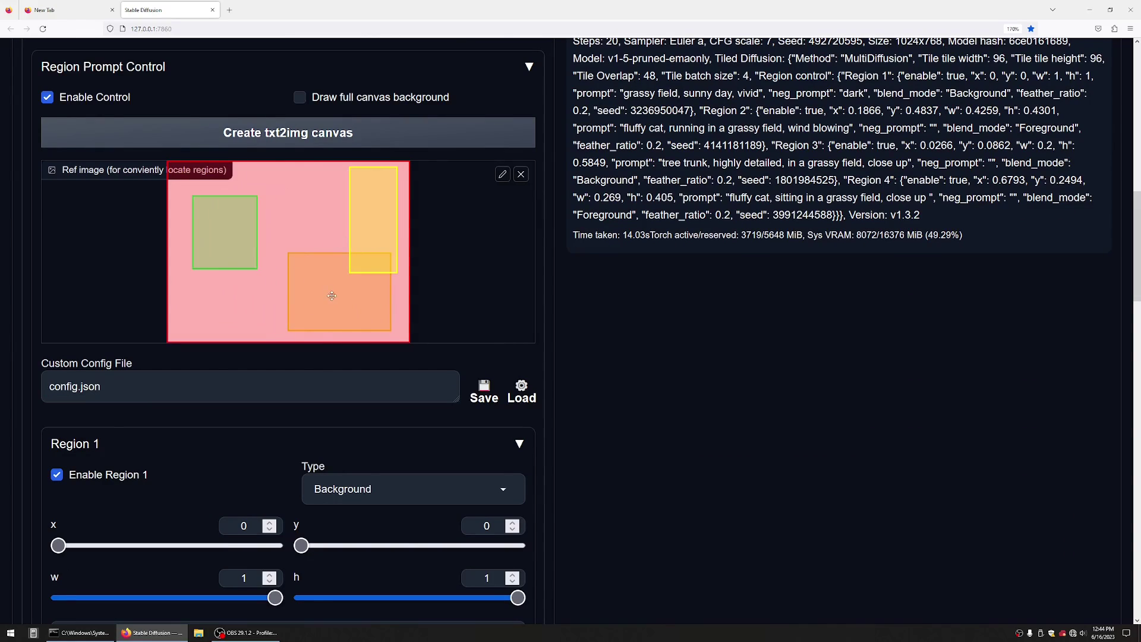
{"action": "left_click_drag", "start_coordinate": [332, 296], "coordinate": [216, 223]}
{"action": "left_click_drag", "start_coordinate": [235, 265], "coordinate": [314, 339]}
{"action": "mouse_move", "coordinate": [247, 241]}
{"action": "left_mouse_down"}
{"action": "mouse_move", "coordinate": [242, 263]}
{"action": "mouse_move", "coordinate": [251, 242]}
{"action": "left_mouse_up"}
{"action": "left_click_drag", "start_coordinate": [294, 293], "coordinate": [281, 269]}
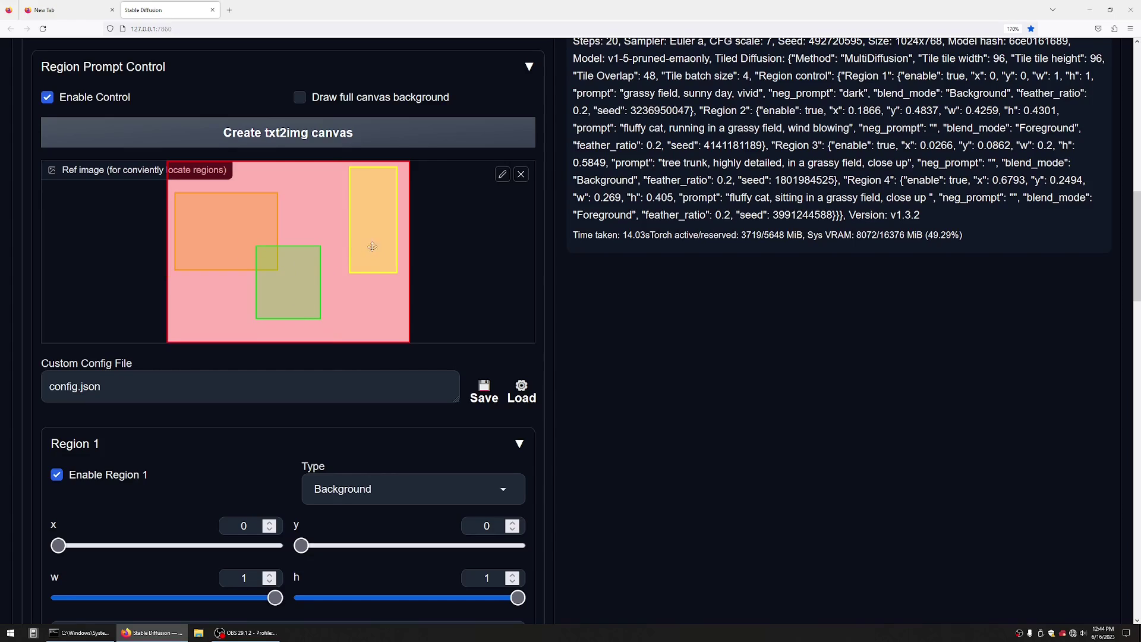
Stretch Region 3 to the full canvas height, about 0.2 by 1, and move Region 4 down to the canvas's lower edge beside it
{"action": "left_click_drag", "start_coordinate": [371, 248], "coordinate": [374, 317]}
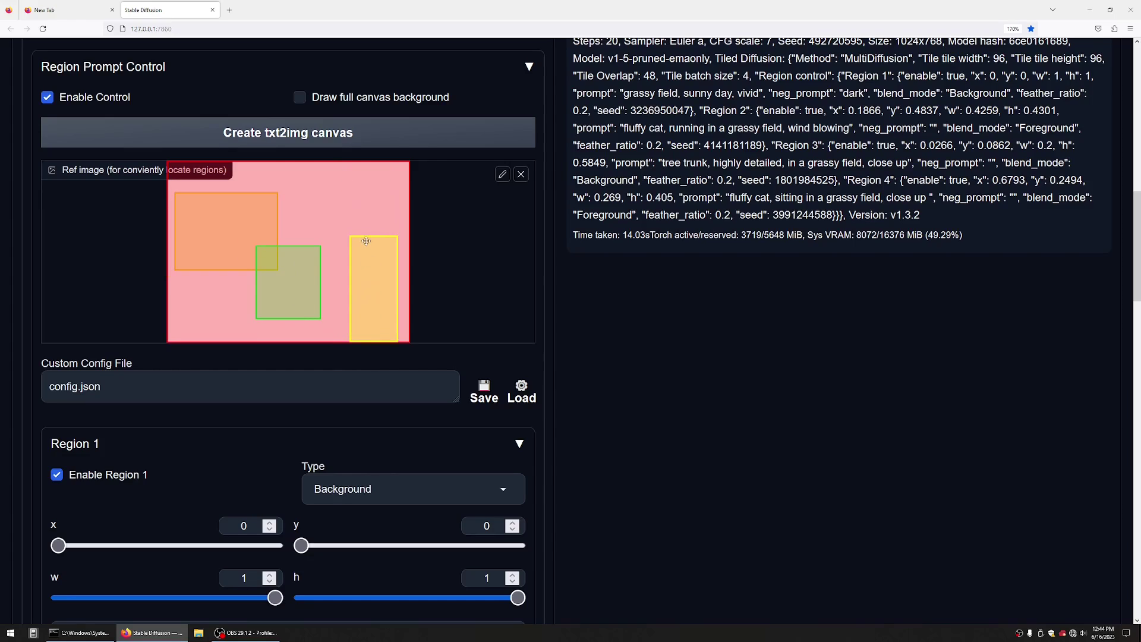
{"action": "left_click_drag", "start_coordinate": [368, 236], "coordinate": [369, 161]}
{"action": "left_click_drag", "start_coordinate": [272, 285], "coordinate": [291, 305]}
{"action": "scroll", "coordinate": [238, 276], "scroll_direction": "down", "scroll_amount": 3}
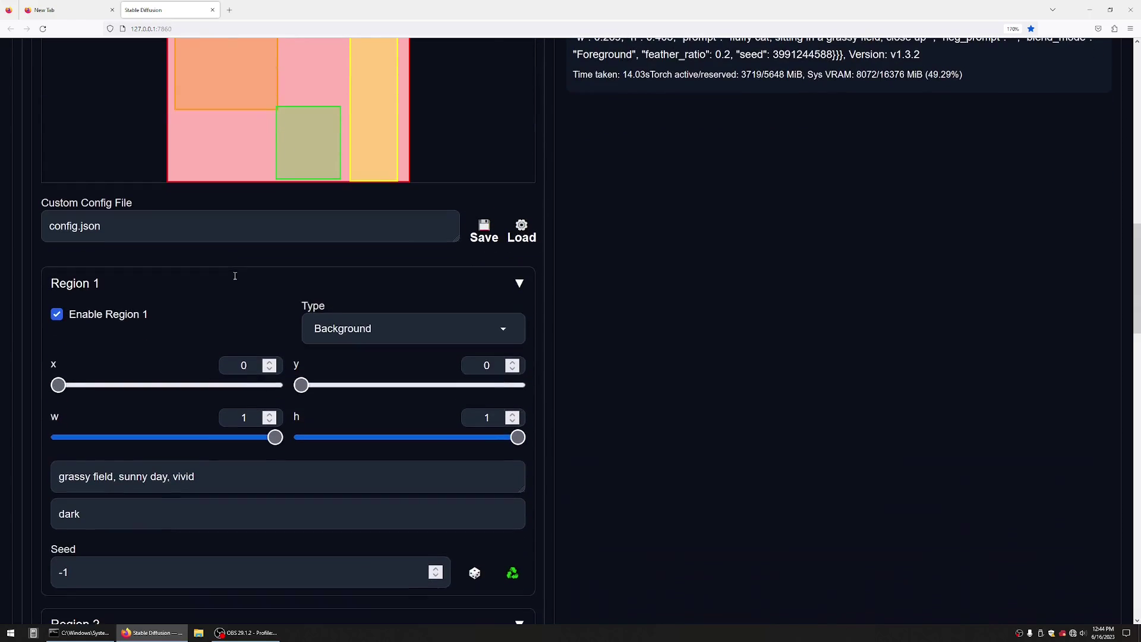
{"action": "scroll", "coordinate": [219, 209], "scroll_direction": "up", "scroll_amount": 3}
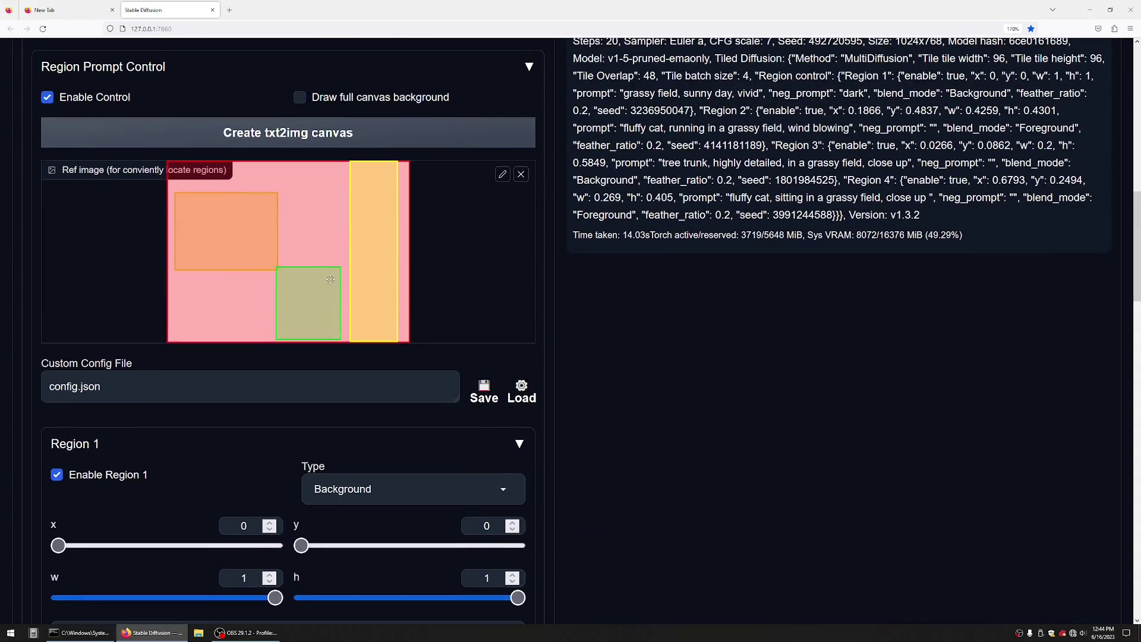
Generate a new batch of images with the rearranged regions
{"action": "scroll", "coordinate": [505, 309], "scroll_direction": "up", "scroll_amount": 5}
{"action": "scroll", "coordinate": [463, 380], "scroll_direction": "up", "scroll_amount": 7}
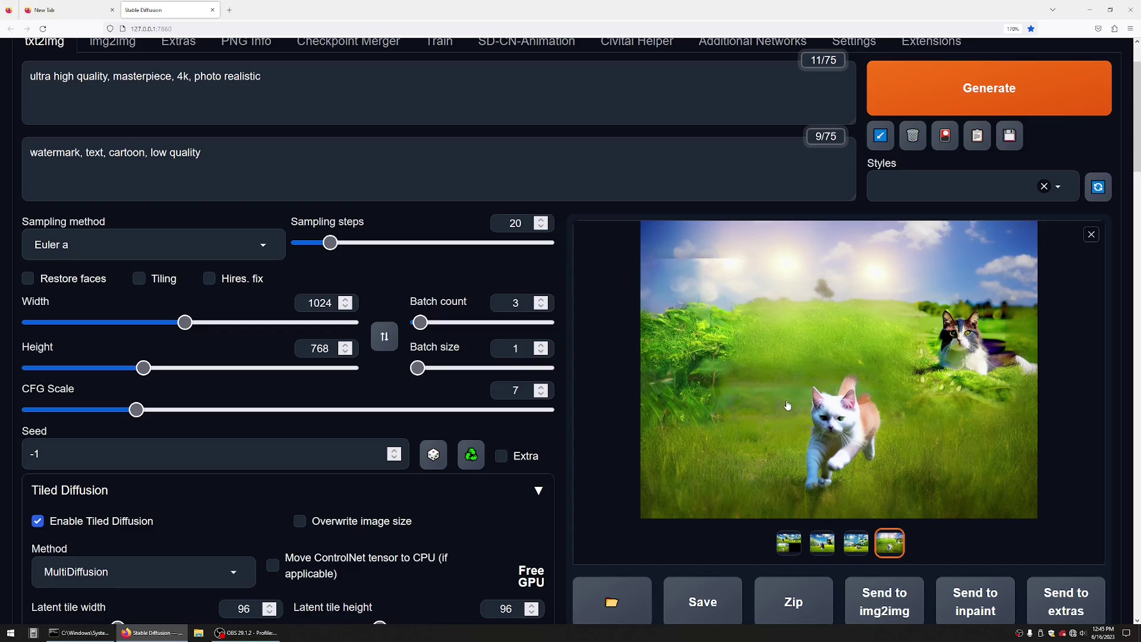
{"action": "left_click", "coordinate": [963, 95]}
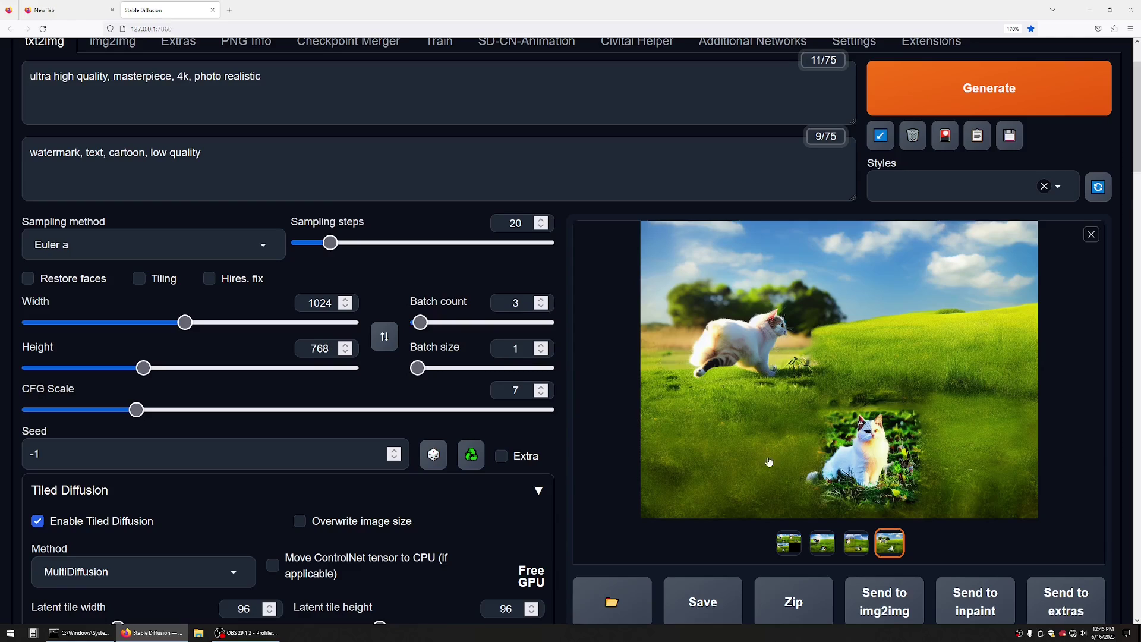
Compare the three images of the rearranged layout and examine the first one's generation parameters
{"action": "left_click", "coordinate": [856, 543]}
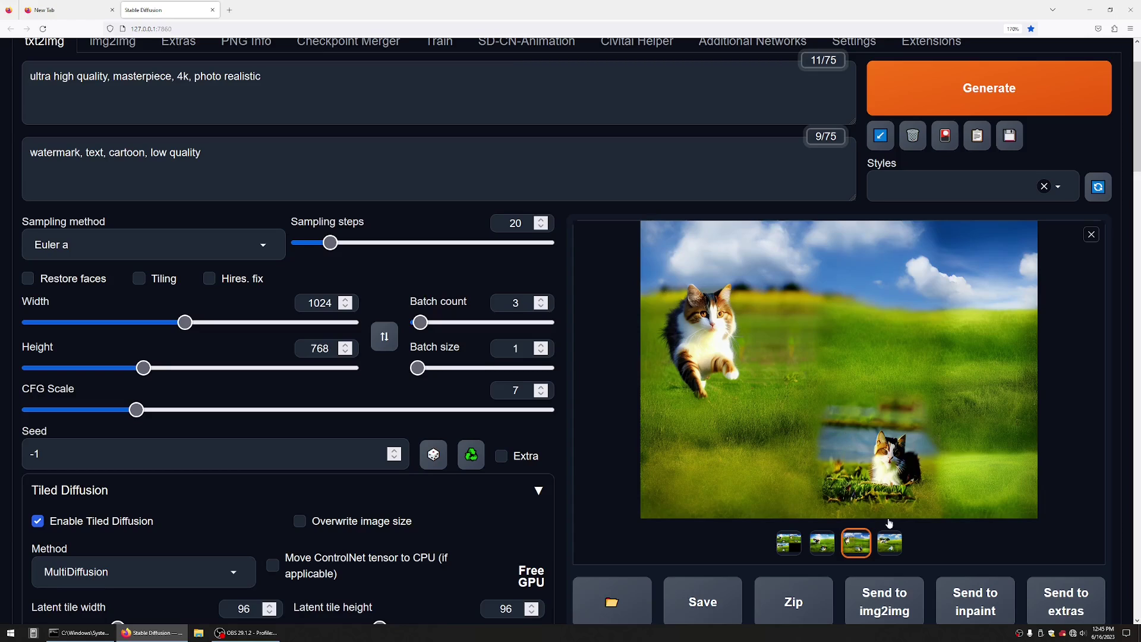
{"action": "left_click", "coordinate": [821, 544]}
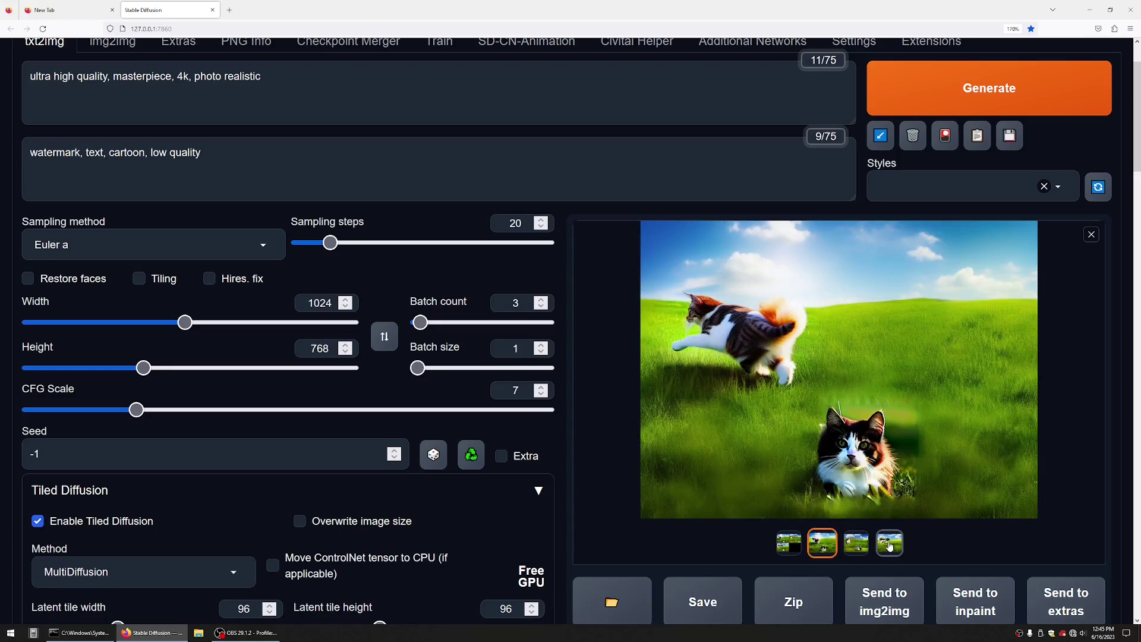
{"action": "left_click", "coordinate": [889, 543]}
{"action": "key", "text": "Left"}
{"action": "key", "text": "Left"}
{"action": "scroll", "coordinate": [850, 403], "scroll_direction": "down", "scroll_amount": 1}
{"action": "scroll", "coordinate": [849, 403], "scroll_direction": "down", "scroll_amount": 10}
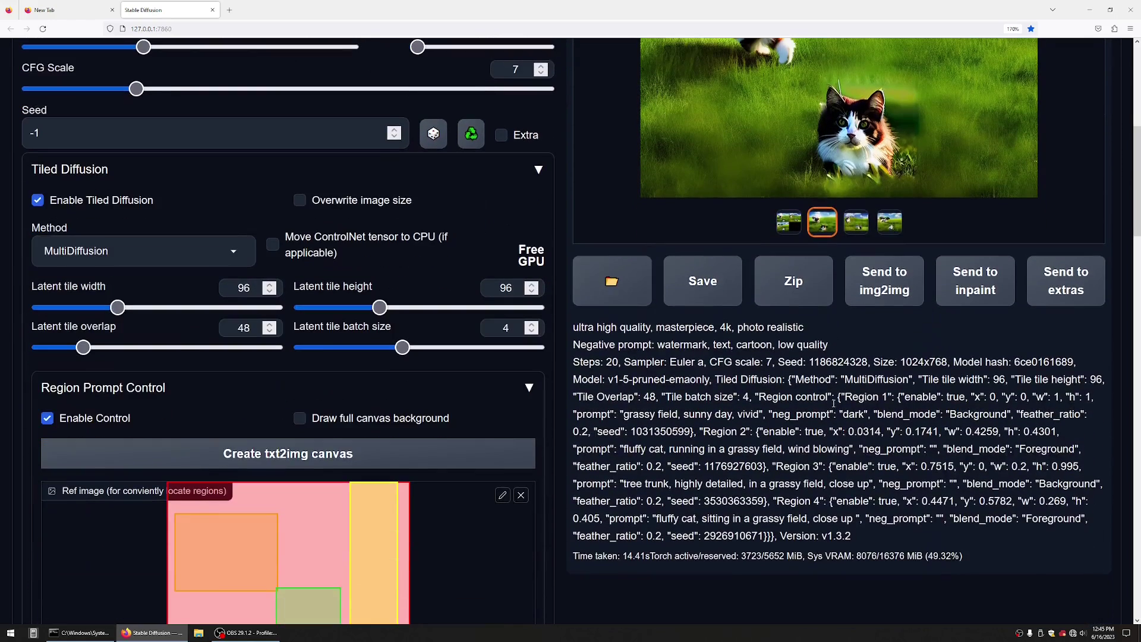
Change Region 3's type to Foreground and generate a new batch of images
{"action": "left_click", "coordinate": [357, 369]}
{"action": "left_click", "coordinate": [351, 330]}
{"action": "scroll", "coordinate": [408, 411], "scroll_direction": "up", "scroll_amount": 15}
{"action": "left_click", "coordinate": [994, 89]}
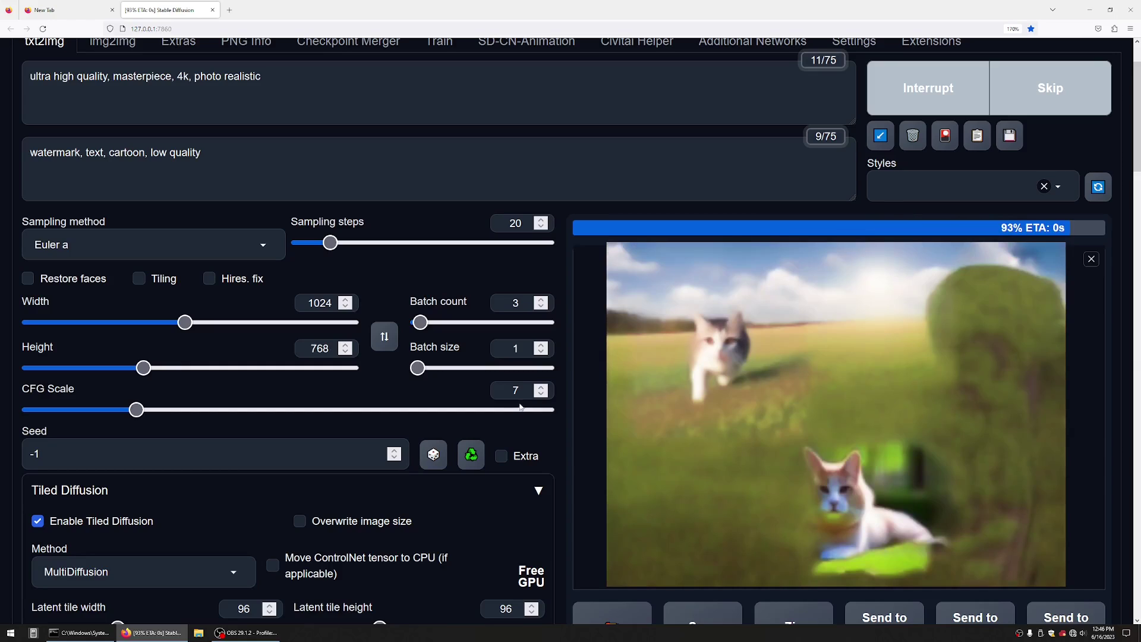
Set the CFG scale to 10 and generate another batch
{"action": "left_click", "coordinate": [514, 389]}
{"action": "double_click", "coordinate": [515, 390]}
{"action": "type", "text": "10"}
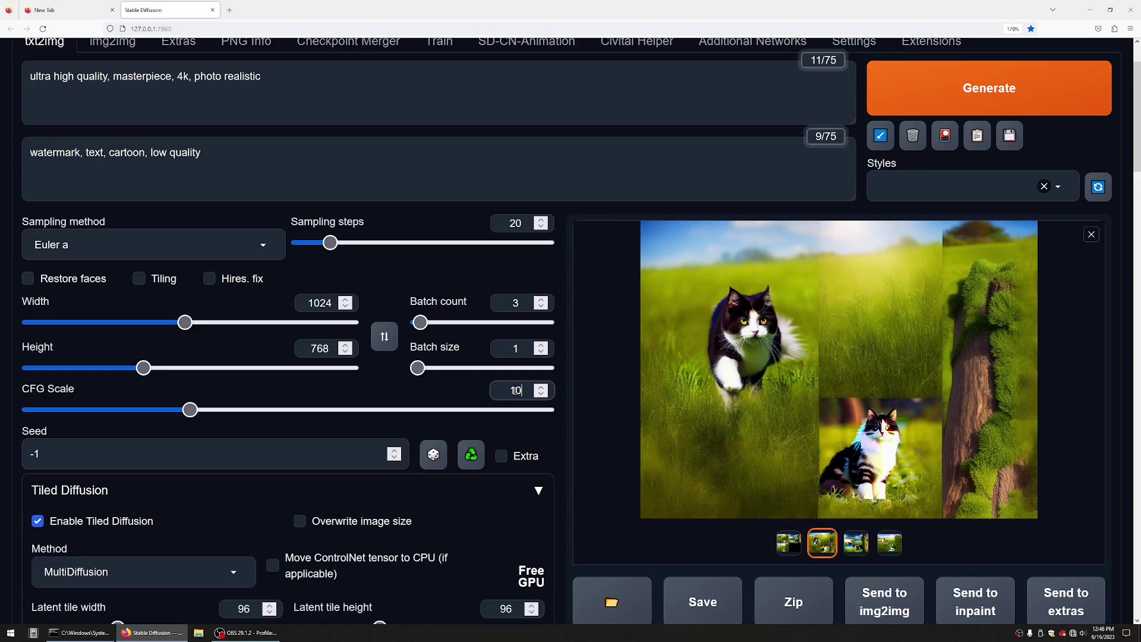
{"action": "left_click", "coordinate": [972, 89]}
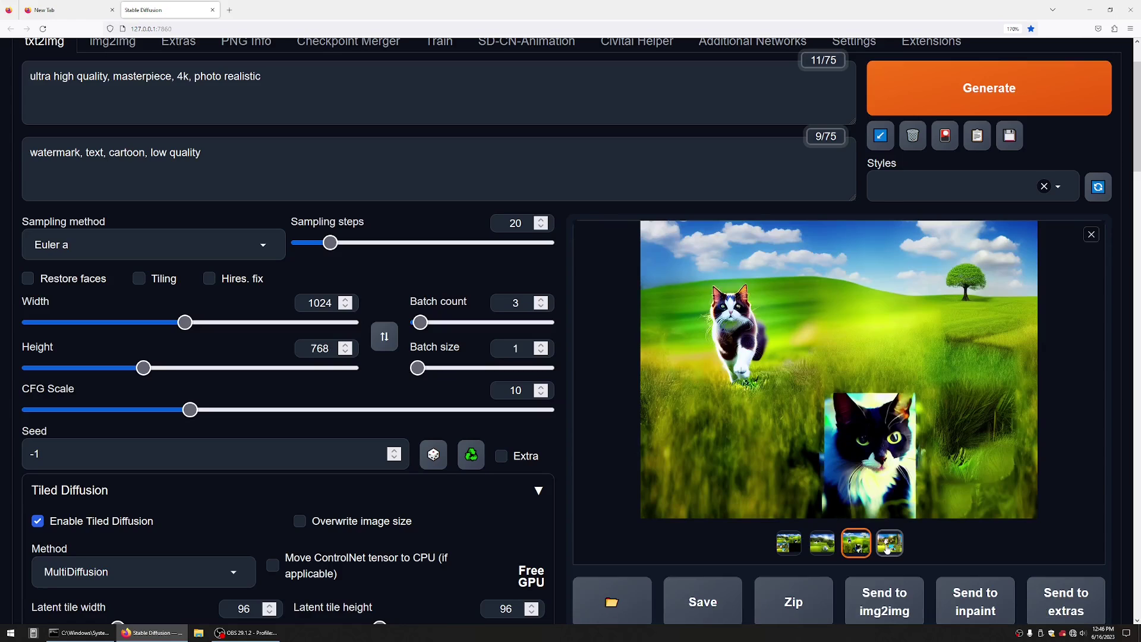
{"action": "left_click", "coordinate": [887, 548]}
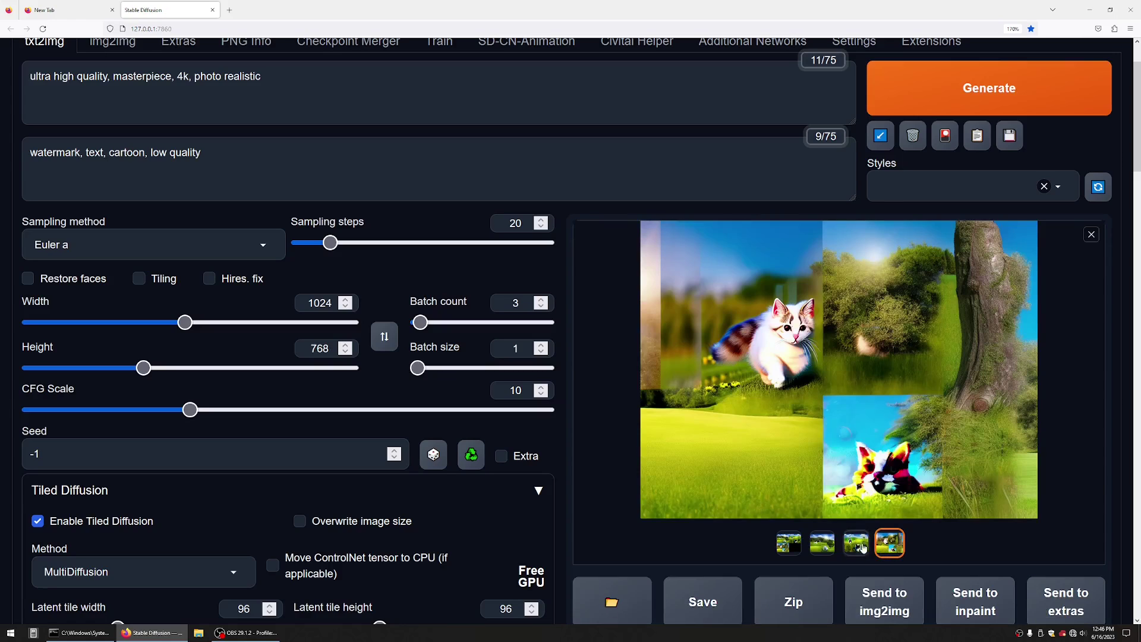
{"action": "left_click", "coordinate": [822, 542]}
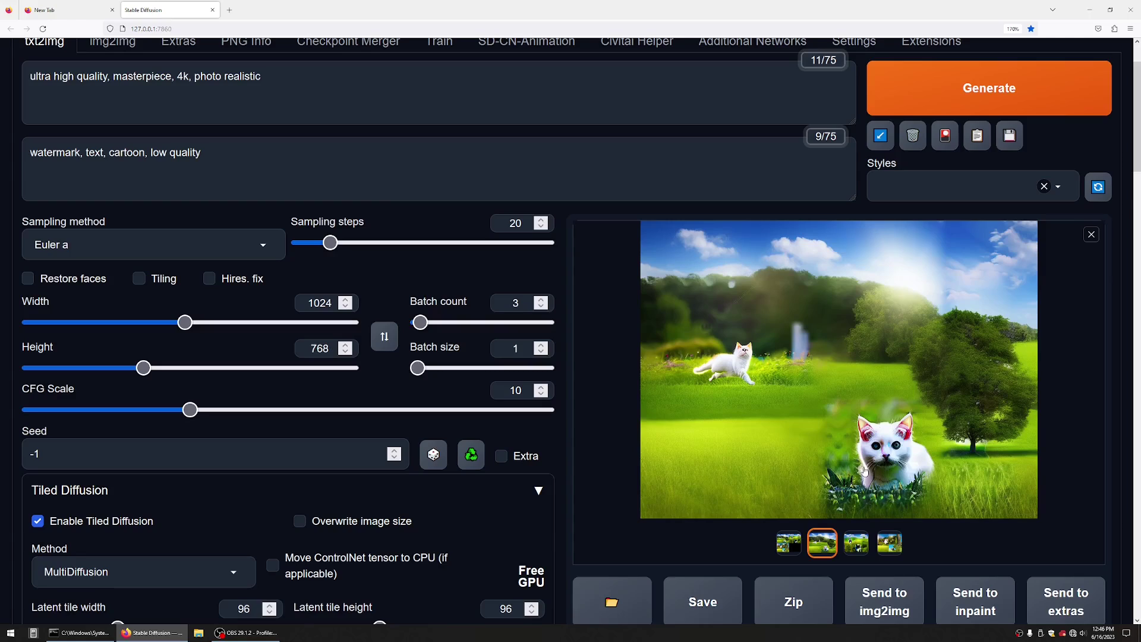
{"action": "scroll", "coordinate": [297, 488], "scroll_direction": "down", "scroll_amount": 10}
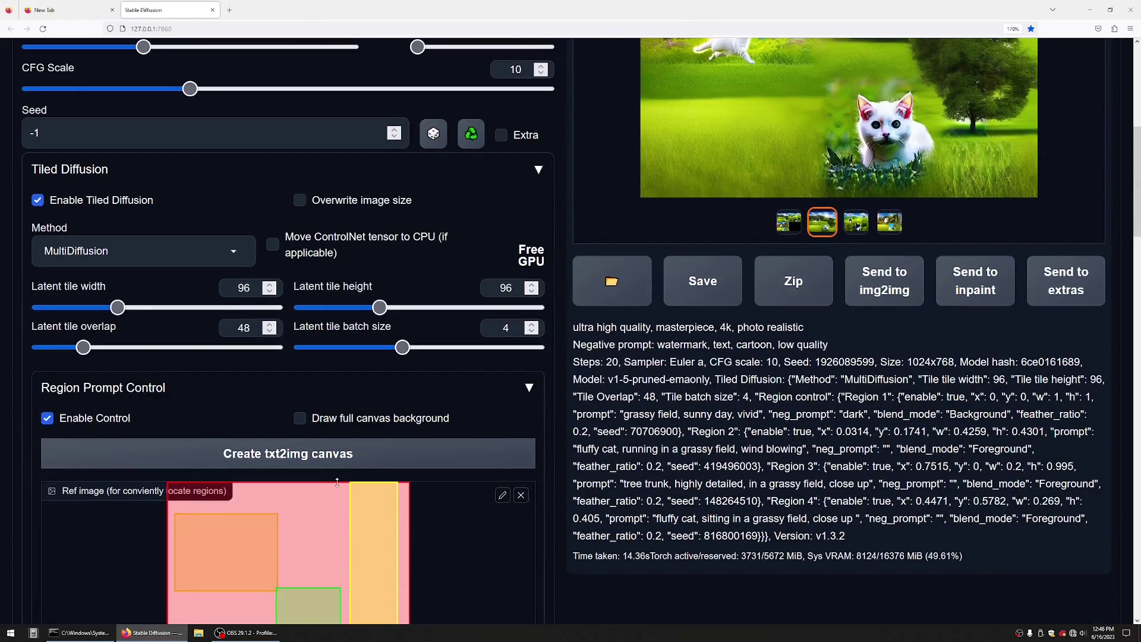
{"action": "scroll", "coordinate": [416, 475], "scroll_direction": "up", "scroll_amount": 8}
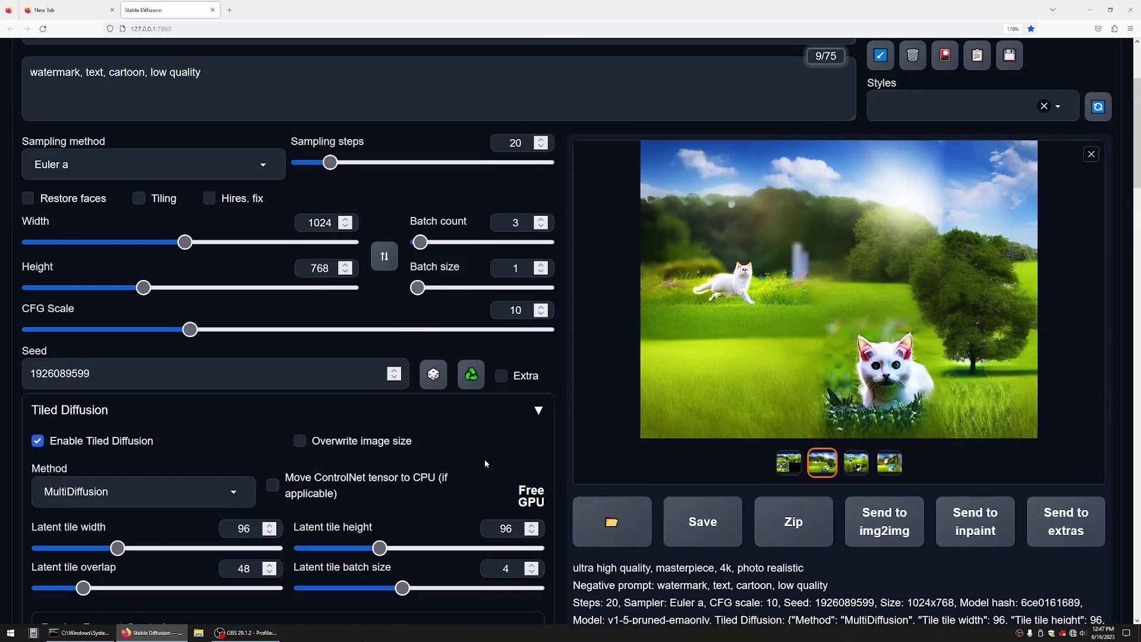
Set Region 1's seed to 70706900, copied from the first image's generation parameters
{"action": "scroll", "coordinate": [484, 458], "scroll_direction": "down", "scroll_amount": 1}
{"action": "scroll", "coordinate": [485, 463], "scroll_direction": "down", "scroll_amount": 11}
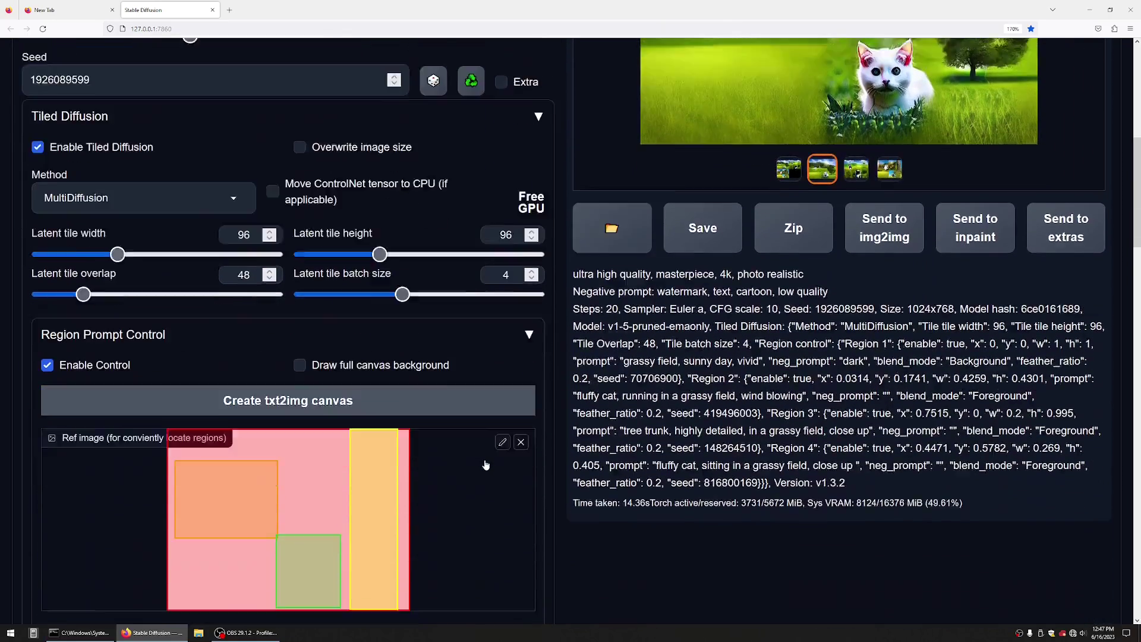
{"action": "scroll", "coordinate": [469, 472], "scroll_direction": "down", "scroll_amount": 4}
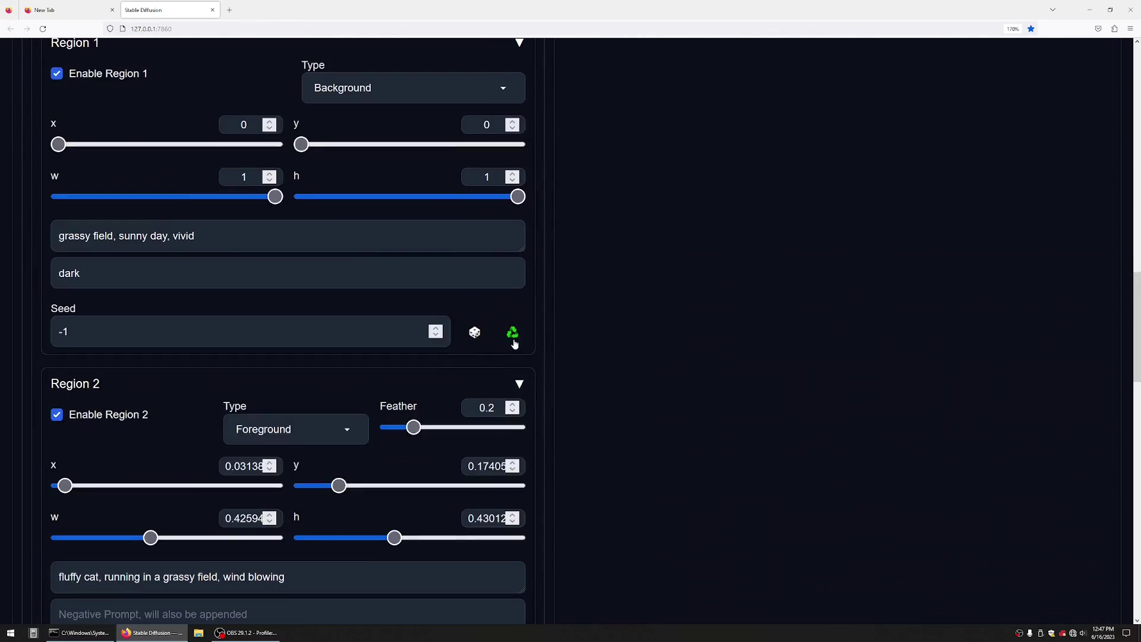
{"action": "scroll", "coordinate": [512, 599], "scroll_direction": "down", "scroll_amount": 1}
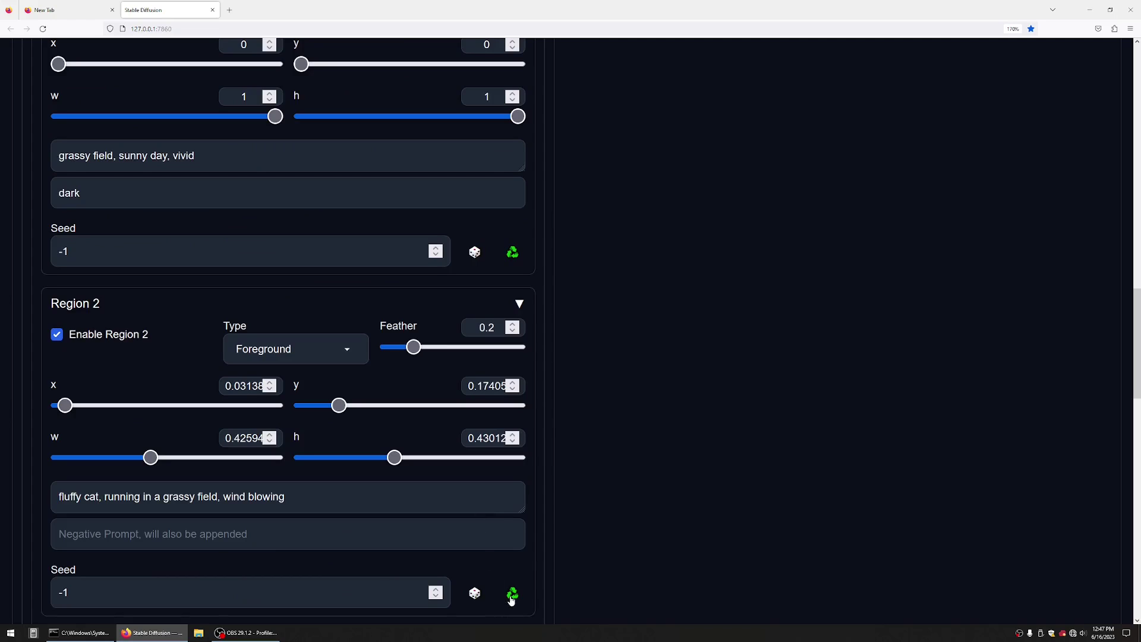
{"action": "scroll", "coordinate": [563, 341], "scroll_direction": "up", "scroll_amount": 5}
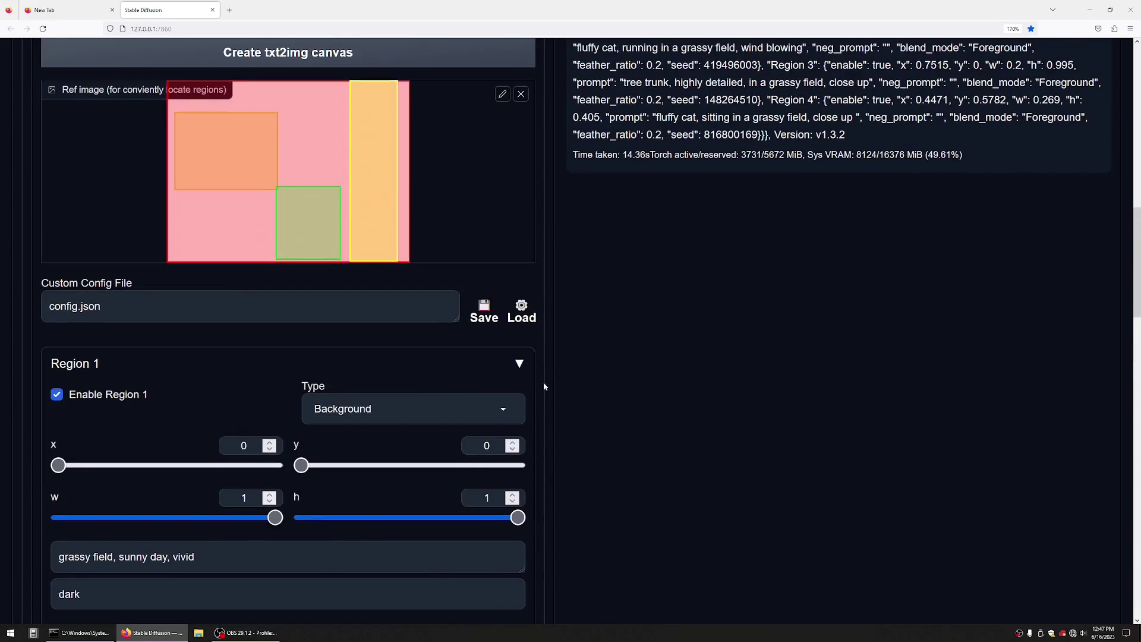
{"action": "scroll", "coordinate": [525, 412], "scroll_direction": "up", "scroll_amount": 5}
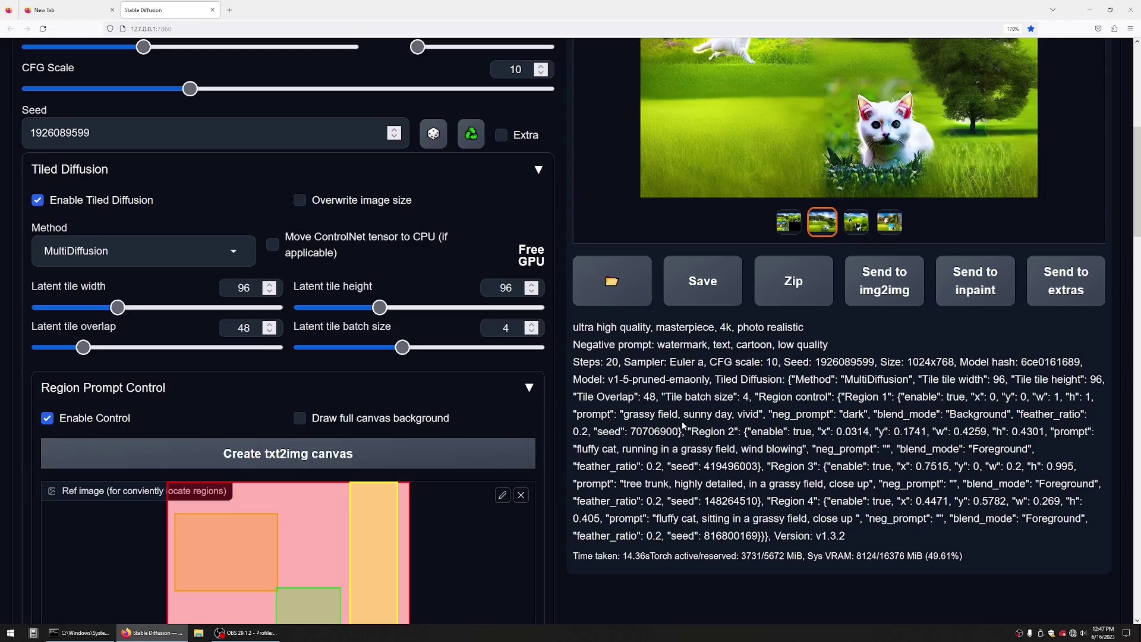
{"action": "double_click", "coordinate": [652, 431]}
{"action": "right_click", "coordinate": [652, 431]}
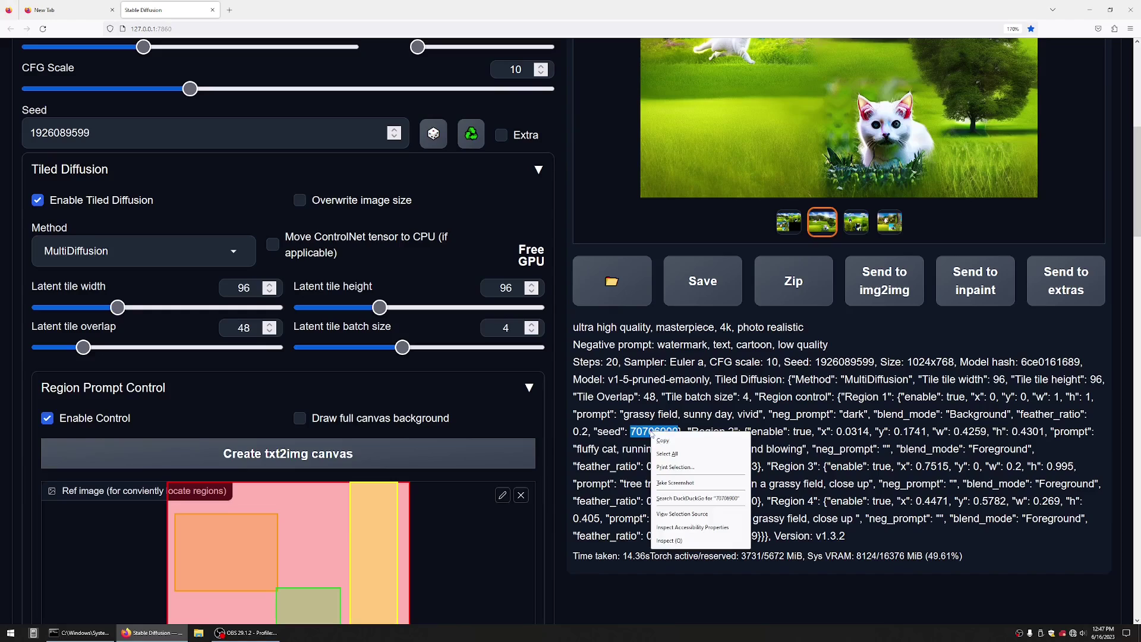
{"action": "left_click", "coordinate": [668, 443]}
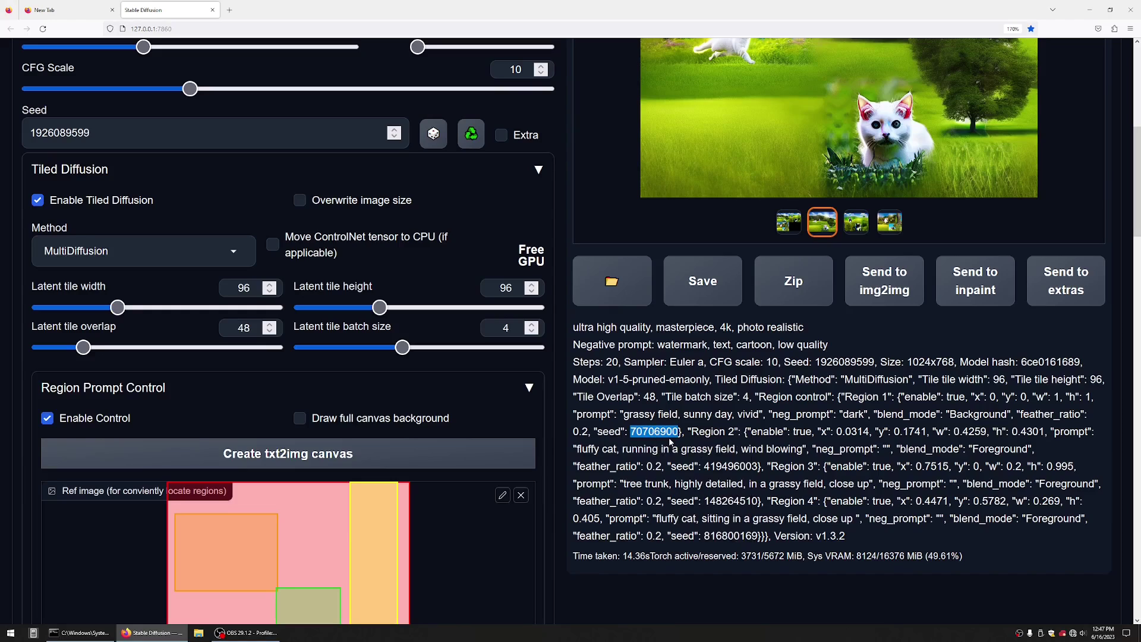
{"action": "left_click", "coordinate": [729, 467]}
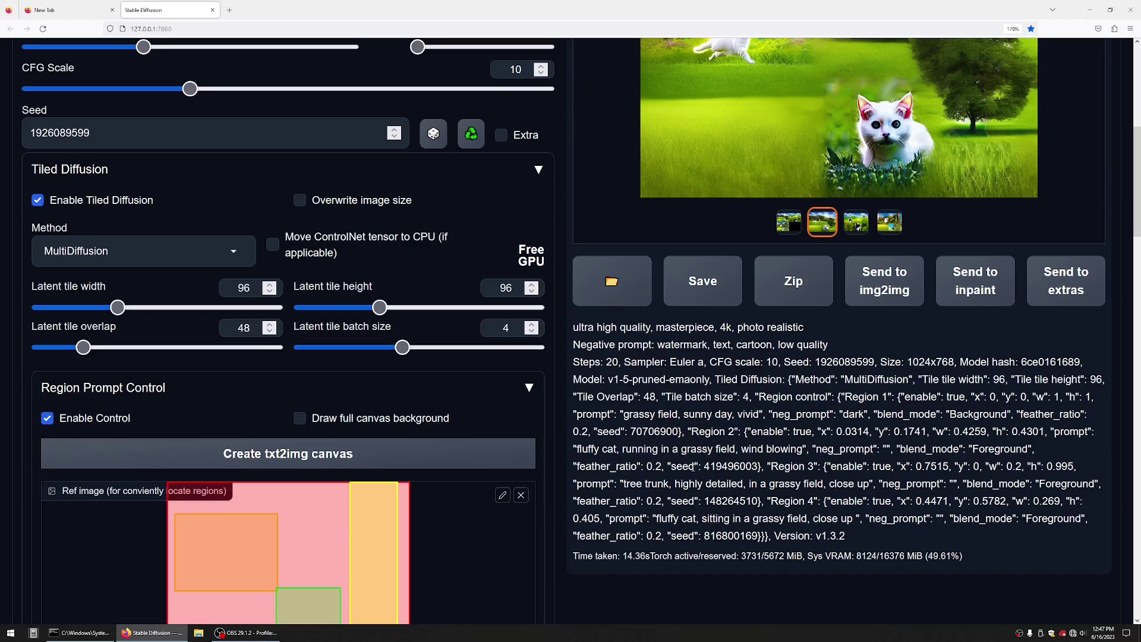
{"action": "scroll", "coordinate": [686, 467], "scroll_direction": "down", "scroll_amount": 8}
{"action": "scroll", "coordinate": [629, 470], "scroll_direction": "down", "scroll_amount": 4}
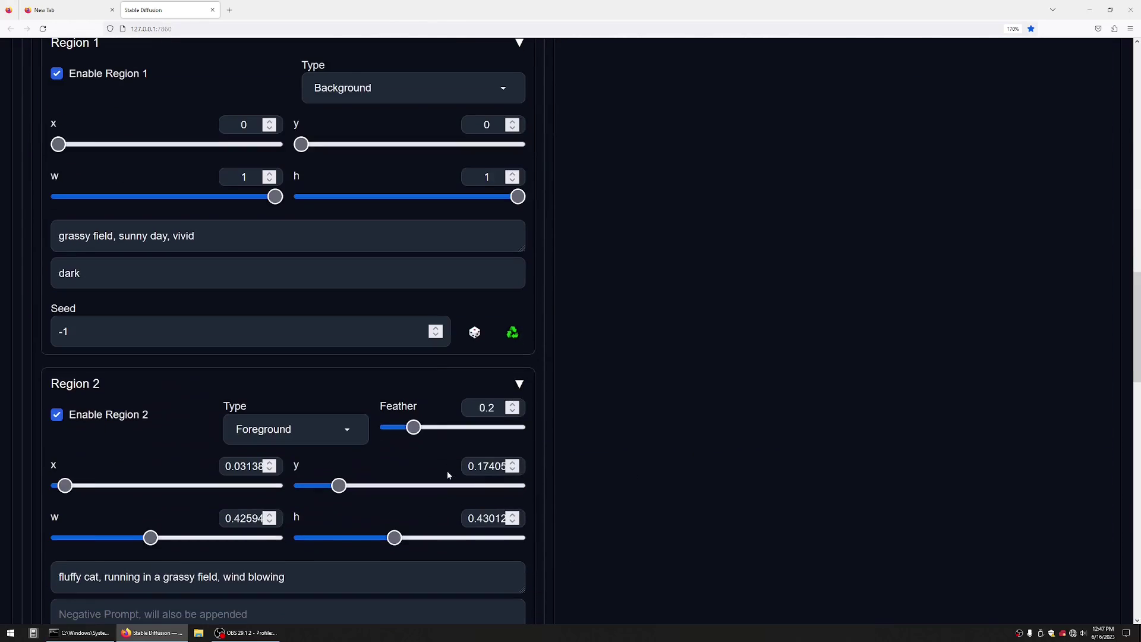
{"action": "scroll", "coordinate": [382, 415], "scroll_direction": "up", "scroll_amount": 3}
{"action": "left_click_drag", "start_coordinate": [107, 484], "coordinate": [1, 491]}
{"action": "key", "text": "ctrl+v"}
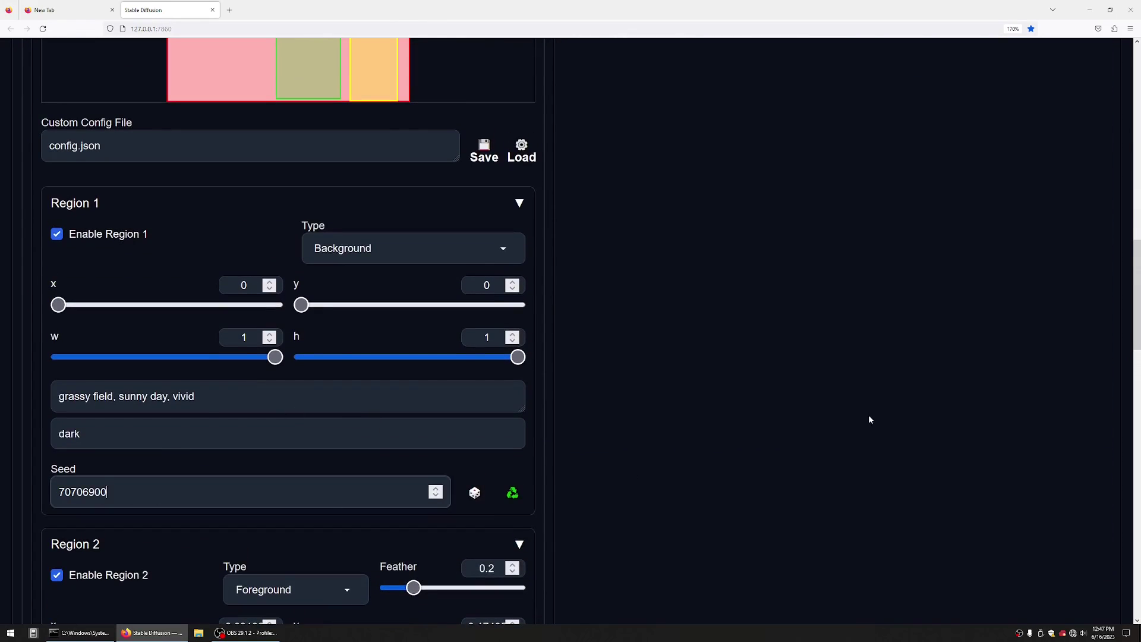
Set Region 4's seed to 816800169, copied from the same generation parameters
{"action": "scroll", "coordinate": [869, 419], "scroll_direction": "up", "scroll_amount": 9}
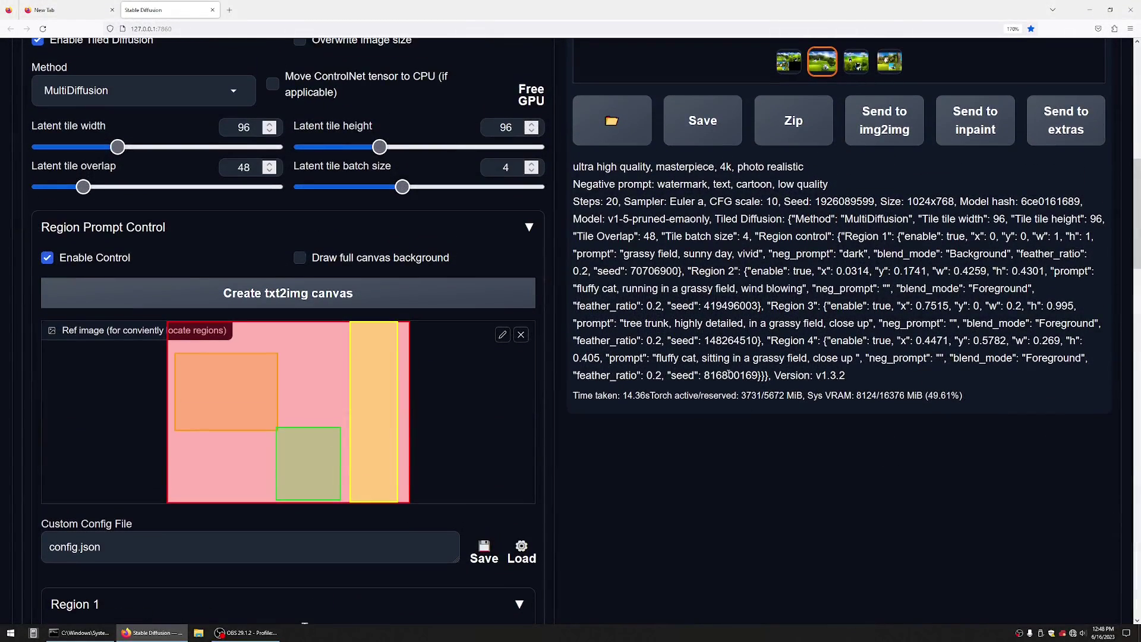
{"action": "double_click", "coordinate": [729, 373]}
{"action": "scroll", "coordinate": [566, 472], "scroll_direction": "down", "scroll_amount": 20}
{"action": "scroll", "coordinate": [295, 473], "scroll_direction": "down", "scroll_amount": 8}
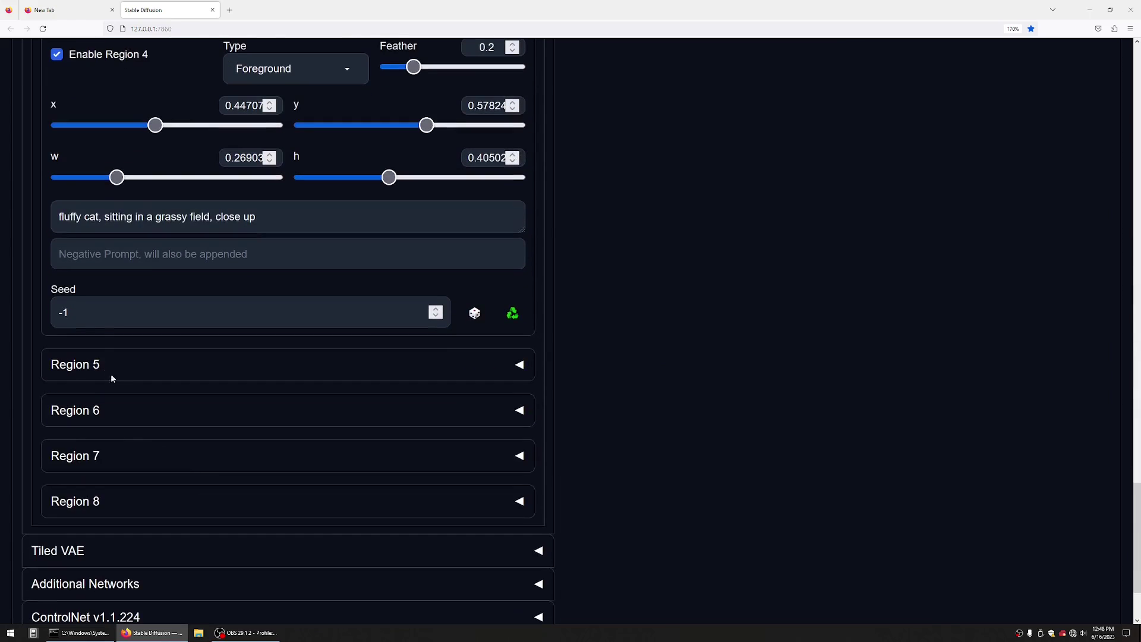
{"action": "left_click_drag", "start_coordinate": [97, 313], "coordinate": [5, 310]}
{"action": "key", "text": "ctrl+v"}
Generate a new batch of images with the fixed main and region seeds
{"action": "scroll", "coordinate": [558, 414], "scroll_direction": "up", "scroll_amount": 15}
{"action": "scroll", "coordinate": [558, 413], "scroll_direction": "up", "scroll_amount": 12}
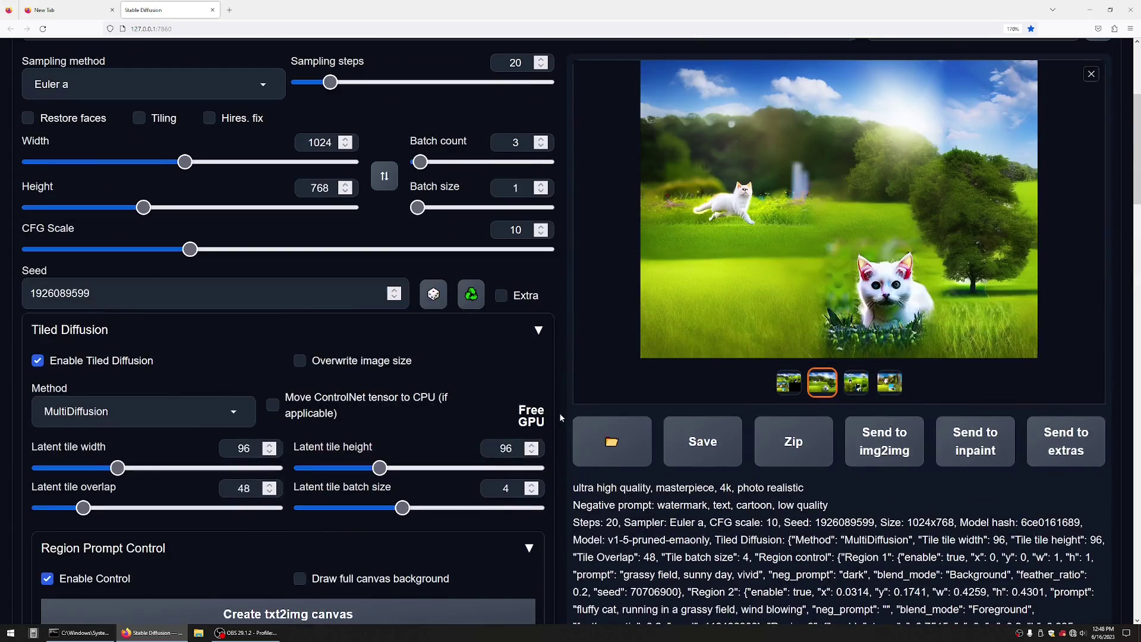
{"action": "scroll", "coordinate": [964, 217], "scroll_direction": "up", "scroll_amount": 5}
{"action": "left_click", "coordinate": [942, 175]}
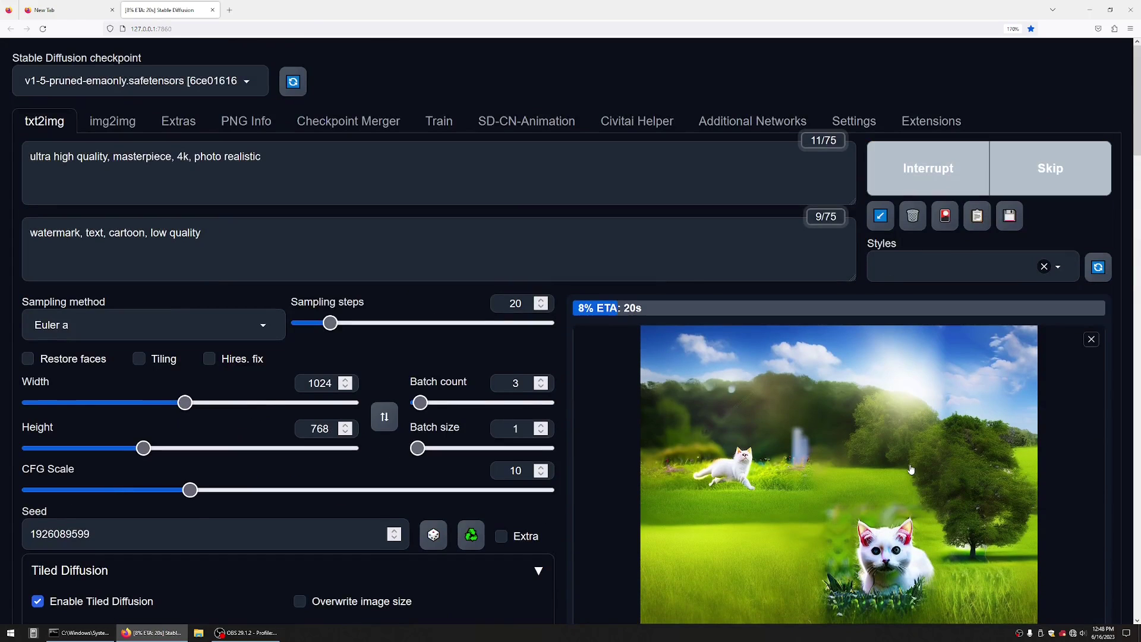
Compare the three images of the fixed-seed batch, ending on the third one
{"action": "scroll", "coordinate": [911, 469], "scroll_direction": "down", "scroll_amount": 2}
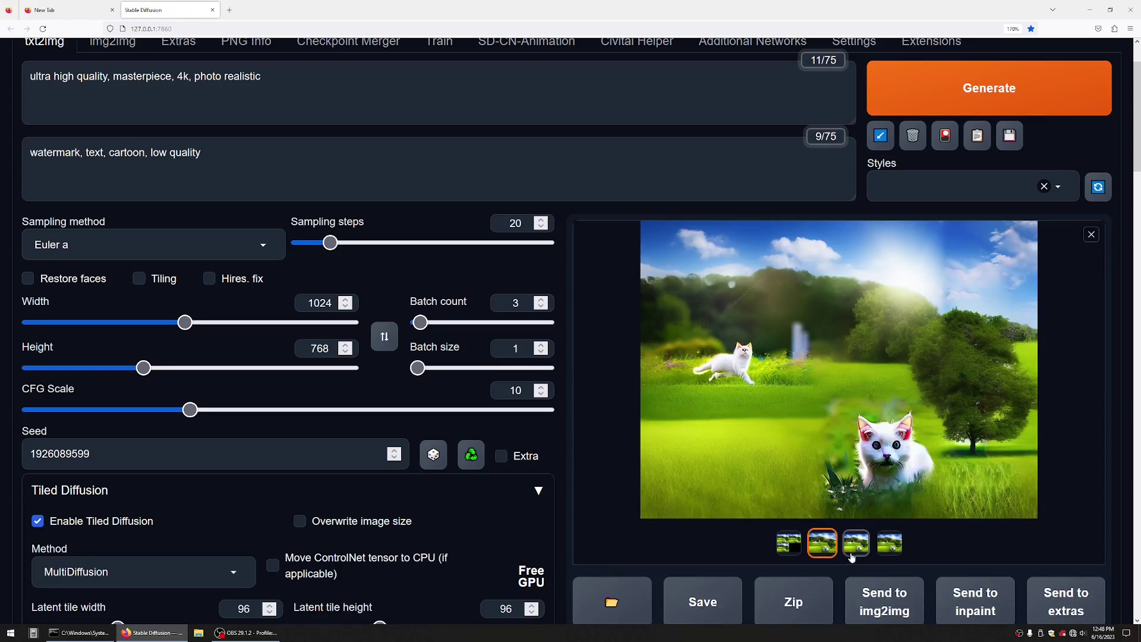
{"action": "left_click", "coordinate": [854, 545]}
{"action": "left_click", "coordinate": [890, 544]}
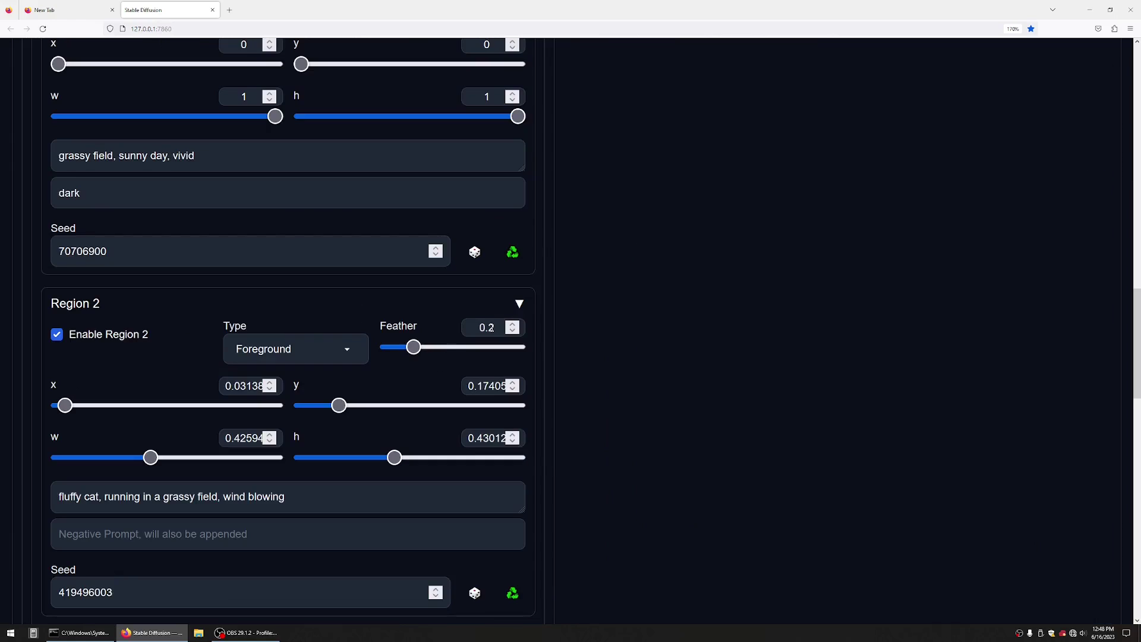
Set Region 2's feather to 0.4 and generate the batch again with the same seeds
{"action": "double_click", "coordinate": [491, 328]}
{"action": "type", "text": "4"}
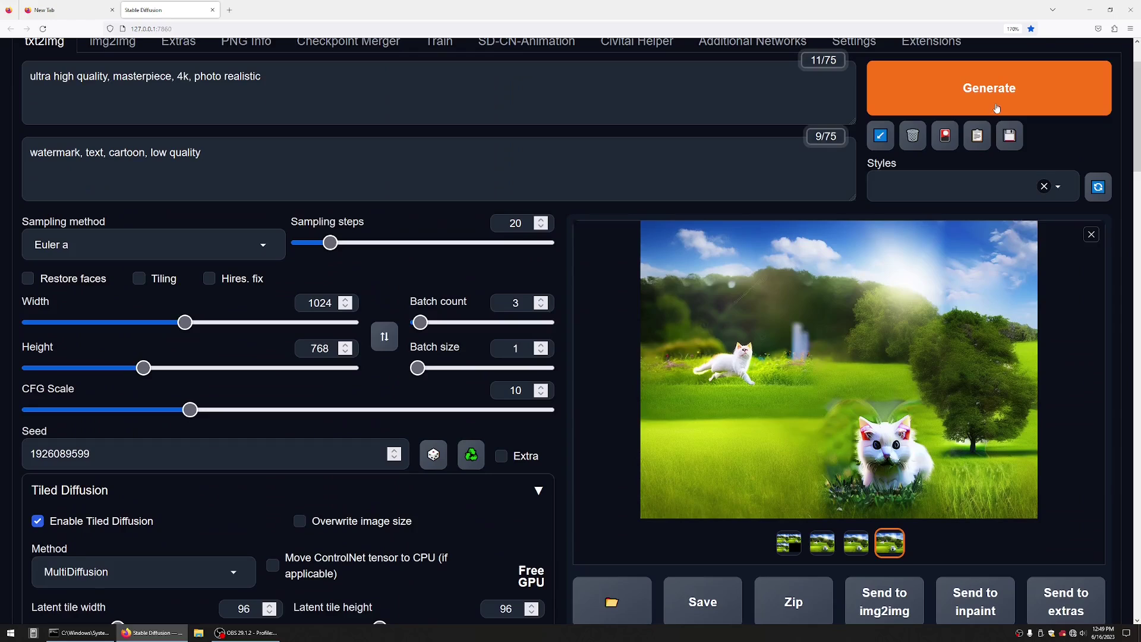
{"action": "left_click", "coordinate": [988, 89]}
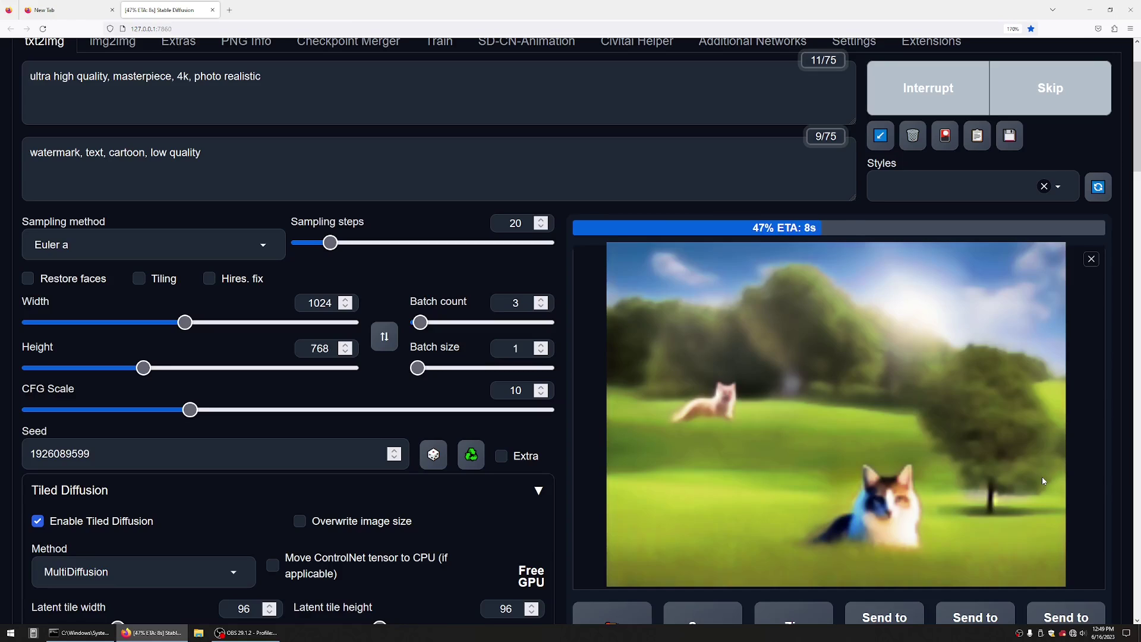
Examine the third image at enlarged size, and review its generation parameters and the region layout on the canvas
{"action": "left_click", "coordinate": [892, 398]}
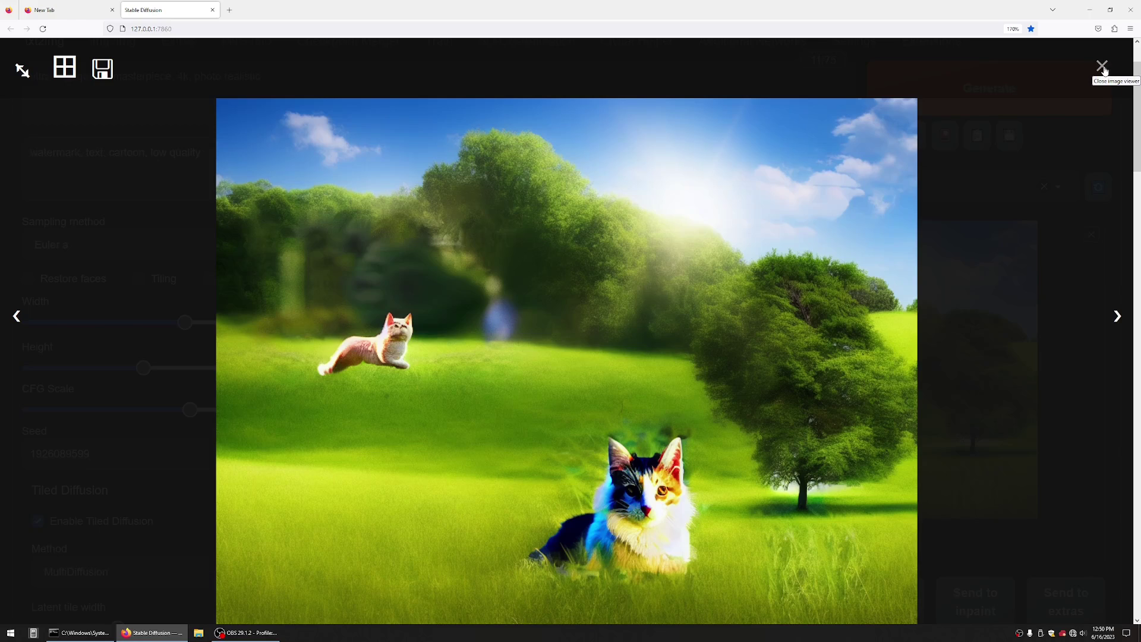
{"action": "left_click", "coordinate": [1102, 67]}
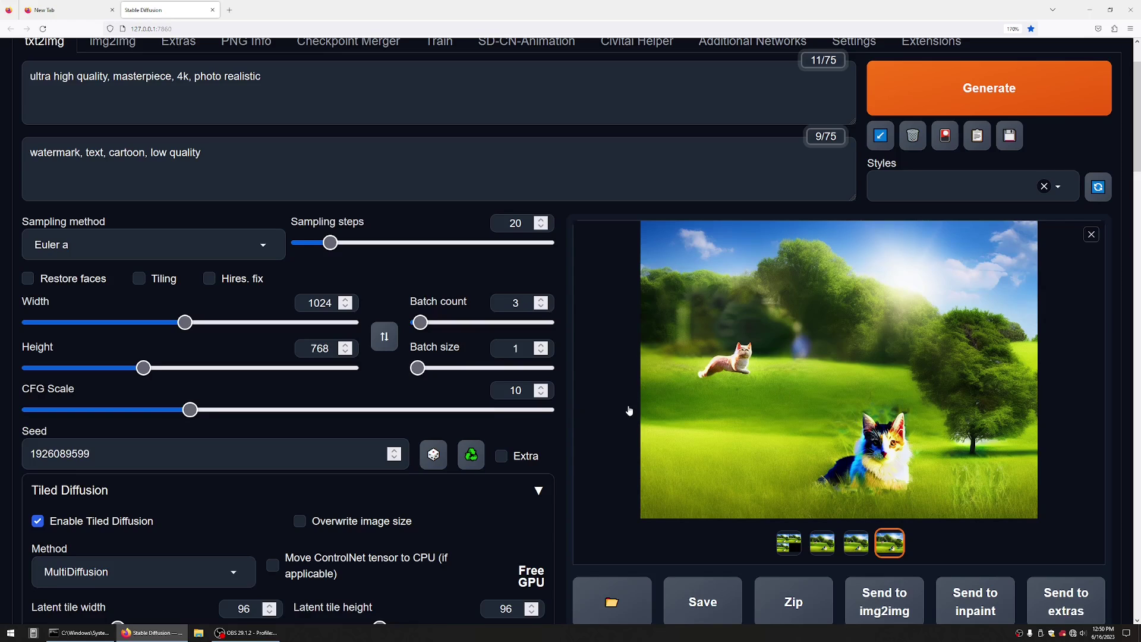
{"action": "scroll", "coordinate": [458, 537], "scroll_direction": "down", "scroll_amount": 5}
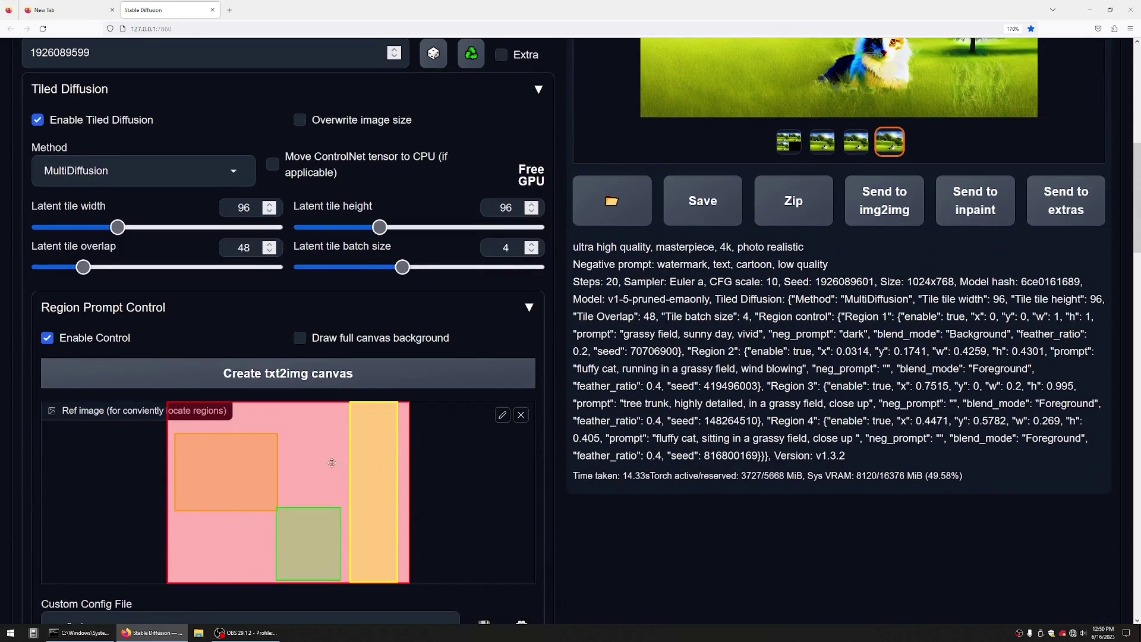
{"action": "scroll", "coordinate": [341, 401], "scroll_direction": "up", "scroll_amount": 2}
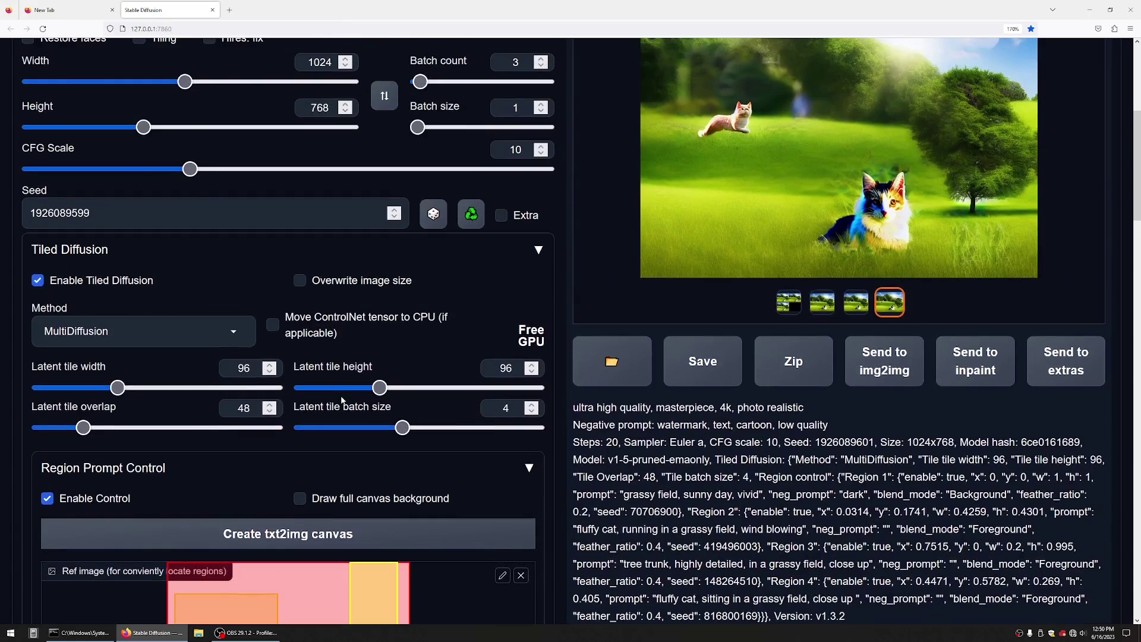
{"action": "scroll", "coordinate": [394, 451], "scroll_direction": "down", "scroll_amount": 3}
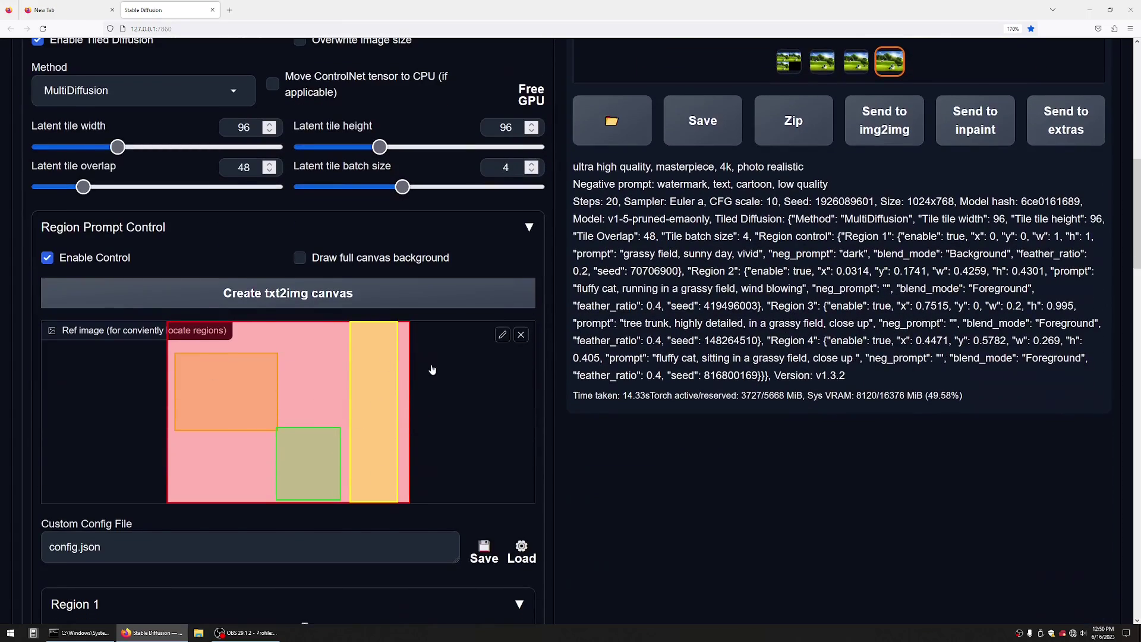
{"action": "scroll", "coordinate": [490, 441], "scroll_direction": "up", "scroll_amount": 5}
{"action": "scroll", "coordinate": [799, 357], "scroll_direction": "up", "scroll_amount": 2}
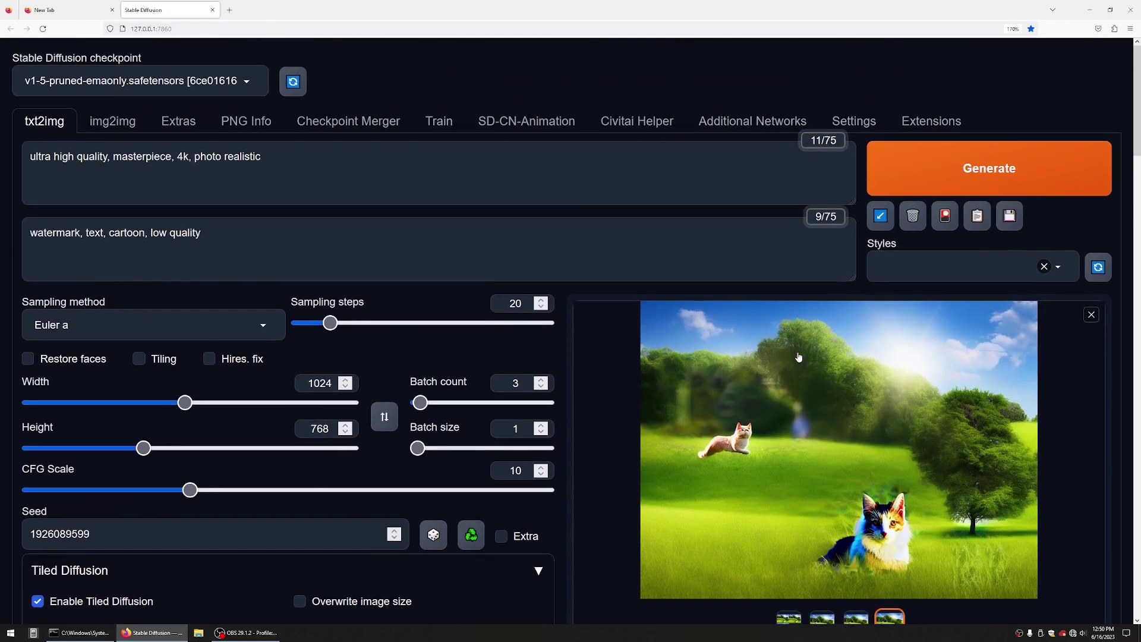